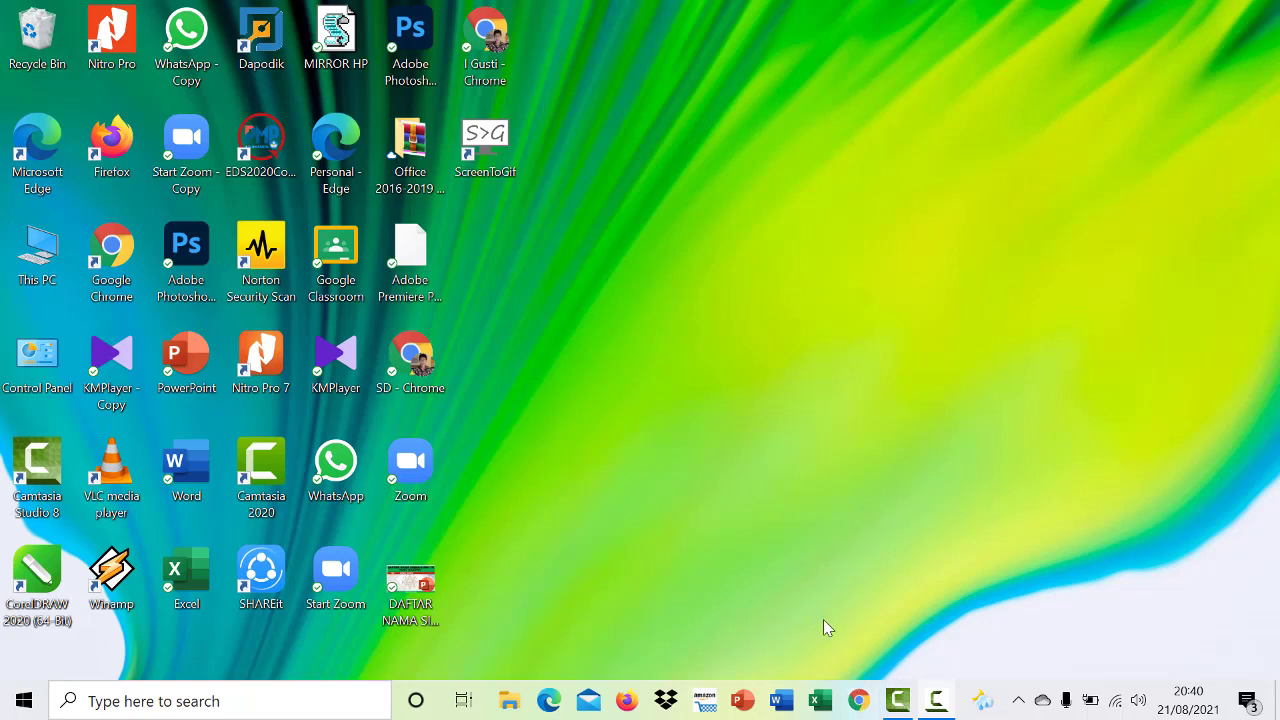
Open Chrome with the fourth listed user profile and maximize its window
click(859, 701)
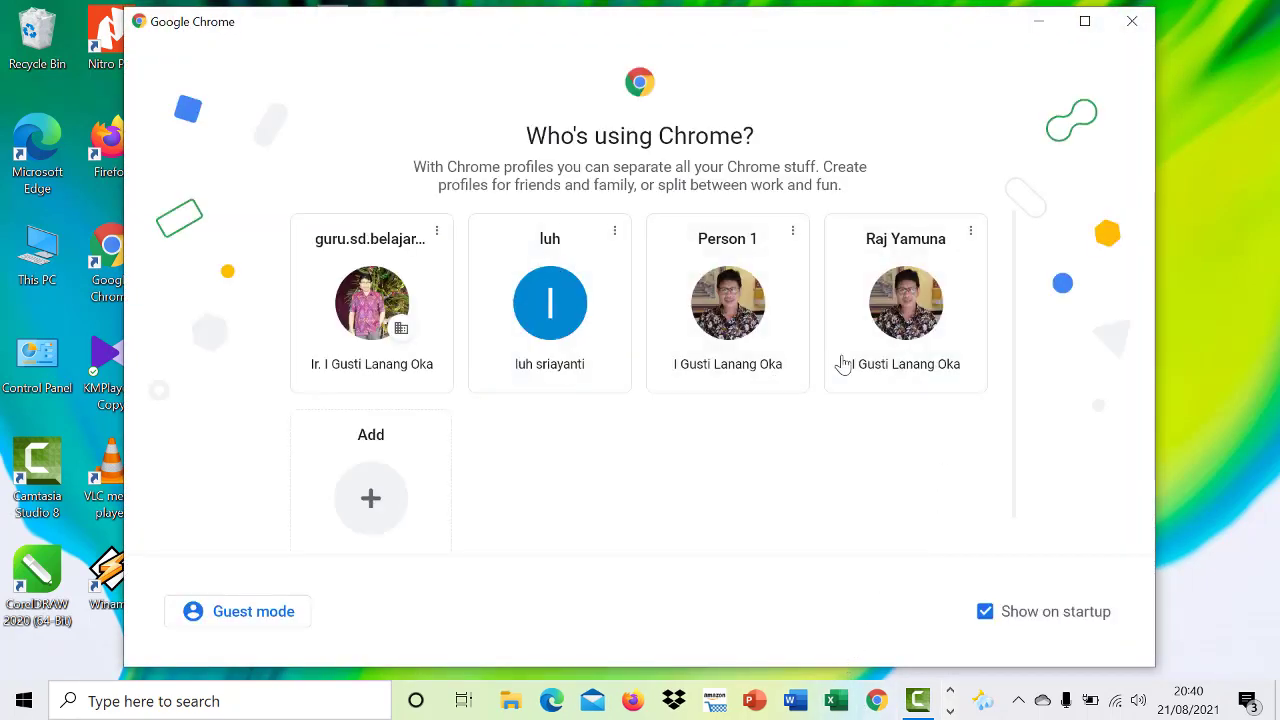
click(908, 328)
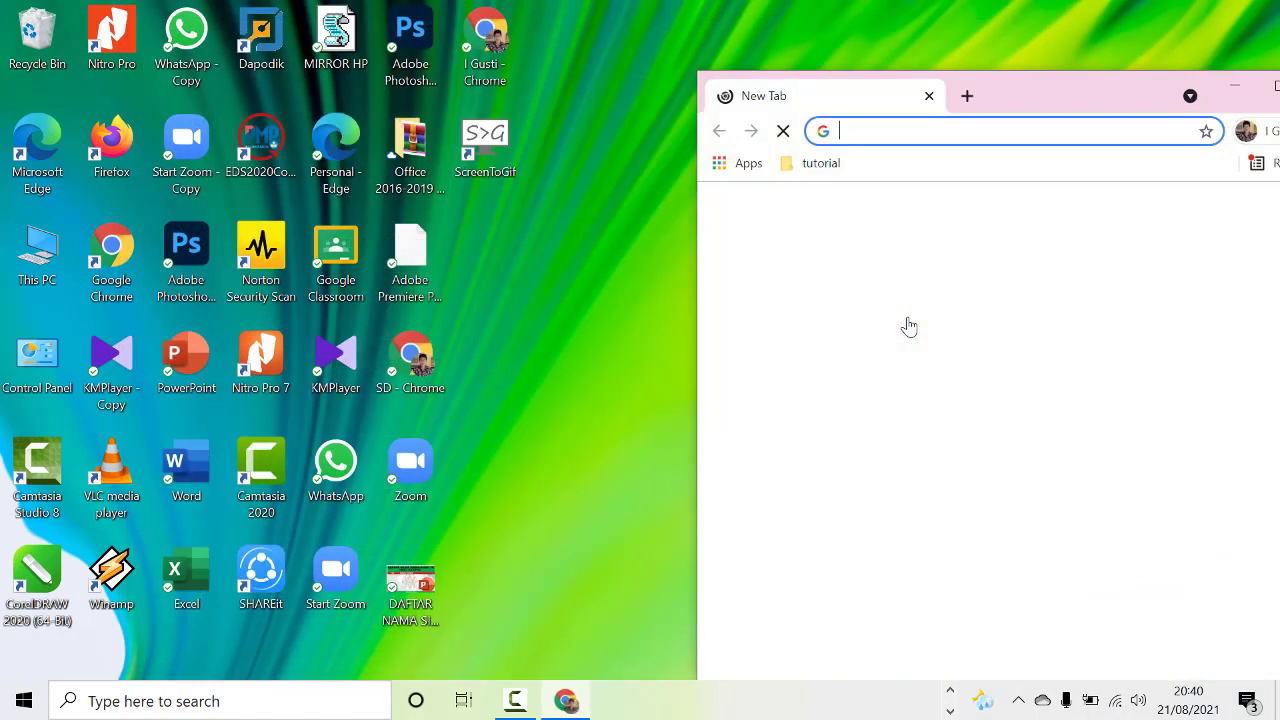
drag(1114, 114, 884, 84)
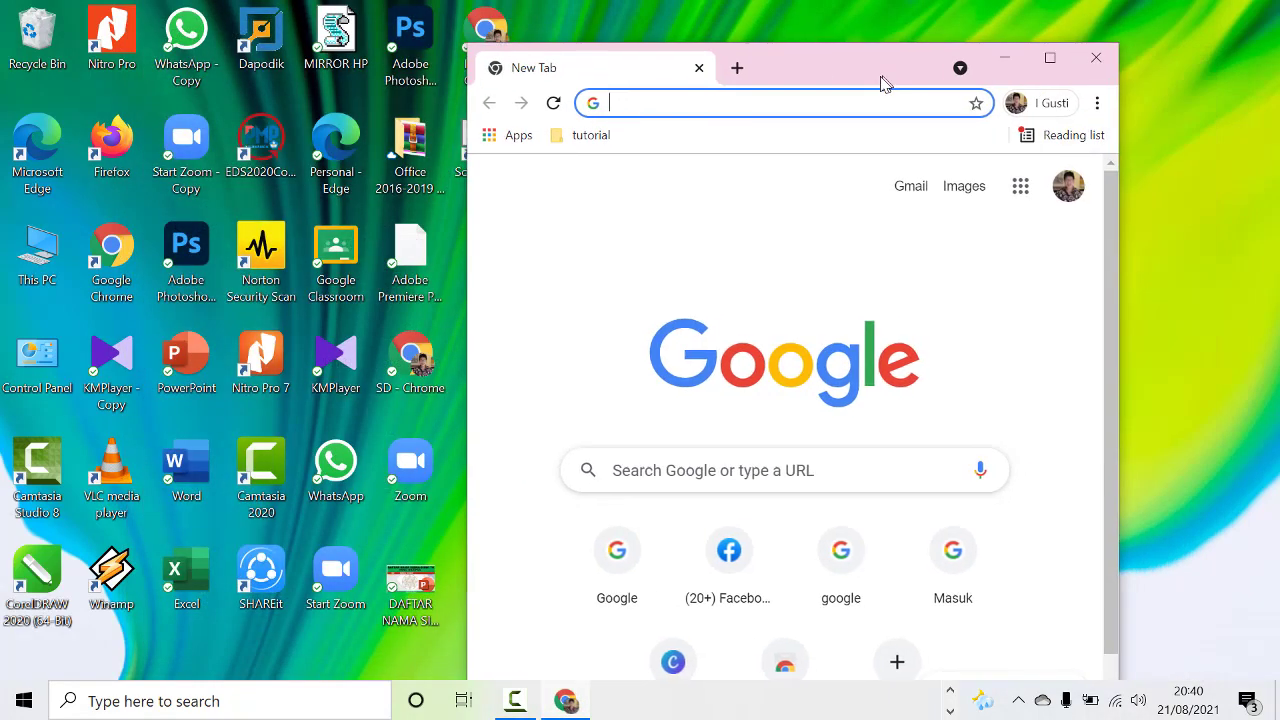
click(1049, 58)
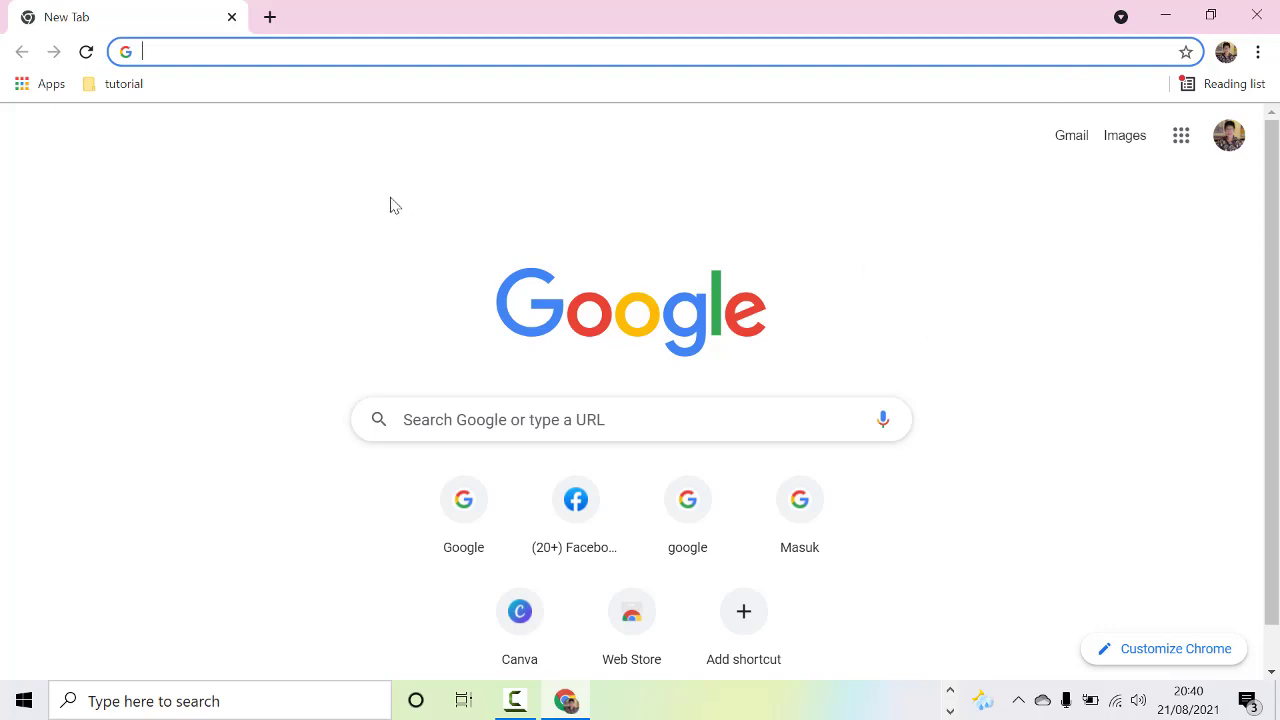
Go to Google Images and search for "memakai masker"
click(489, 425)
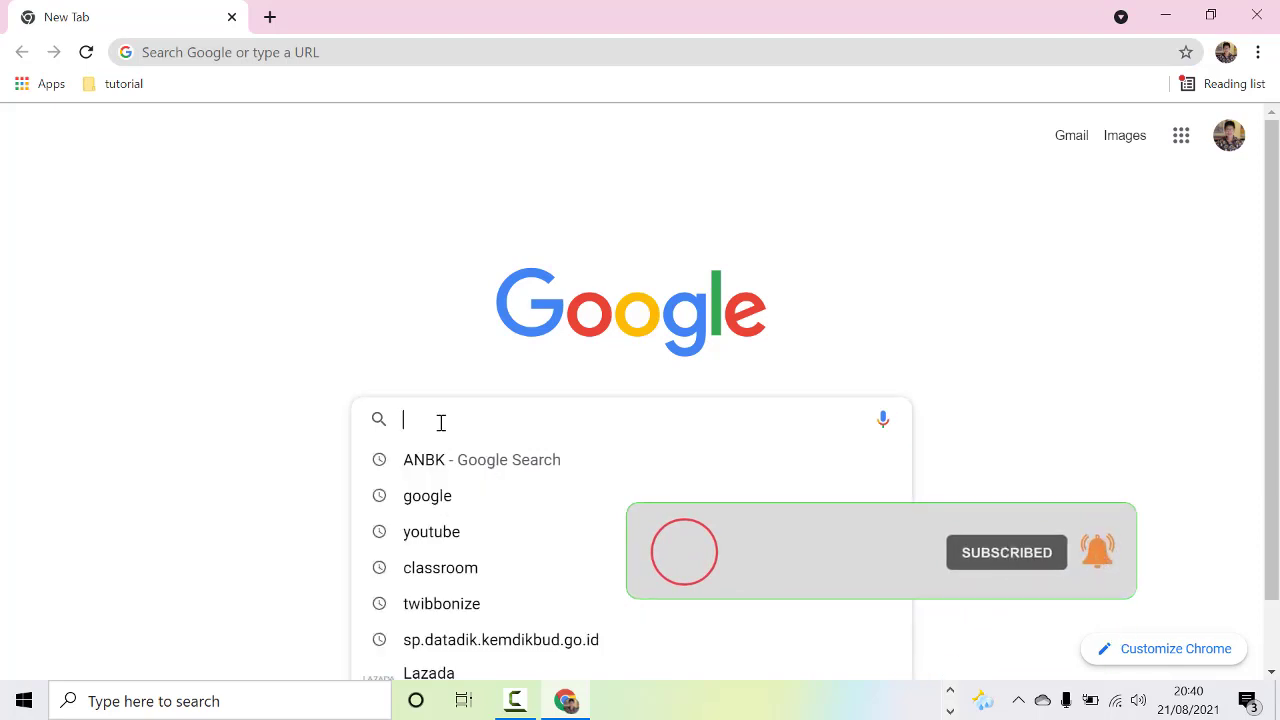
click(1126, 140)
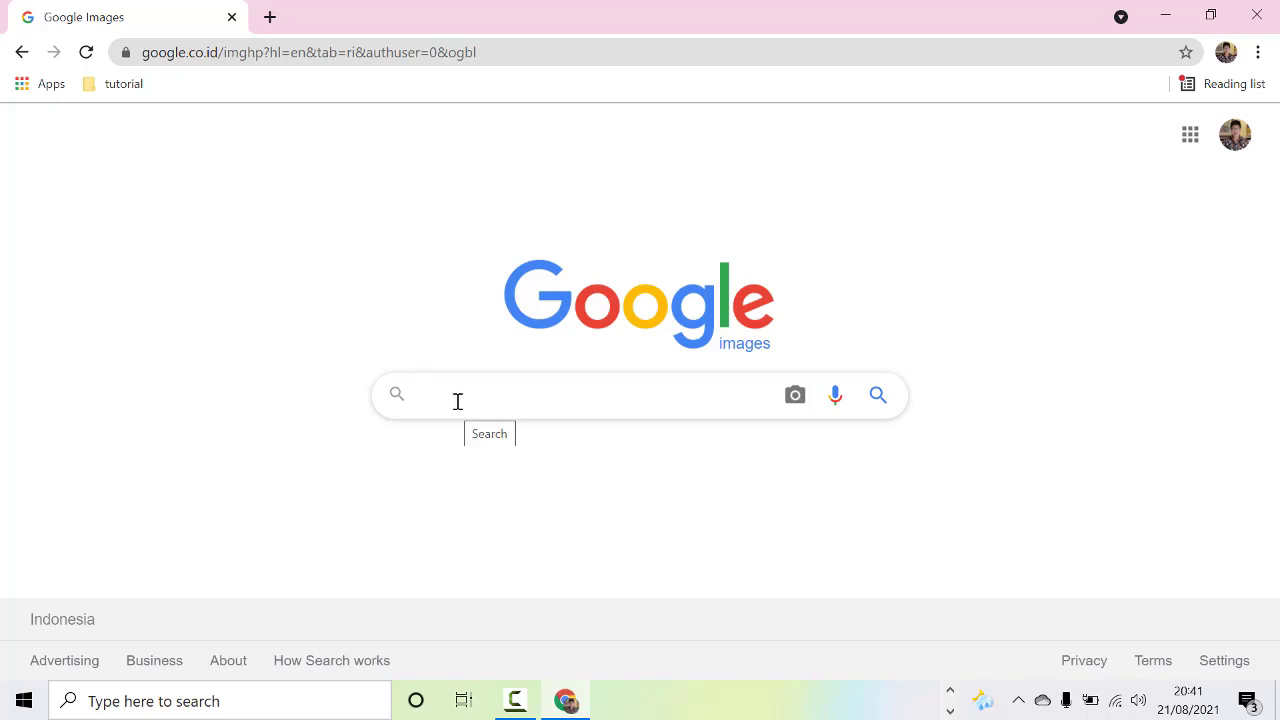
text(memakai)
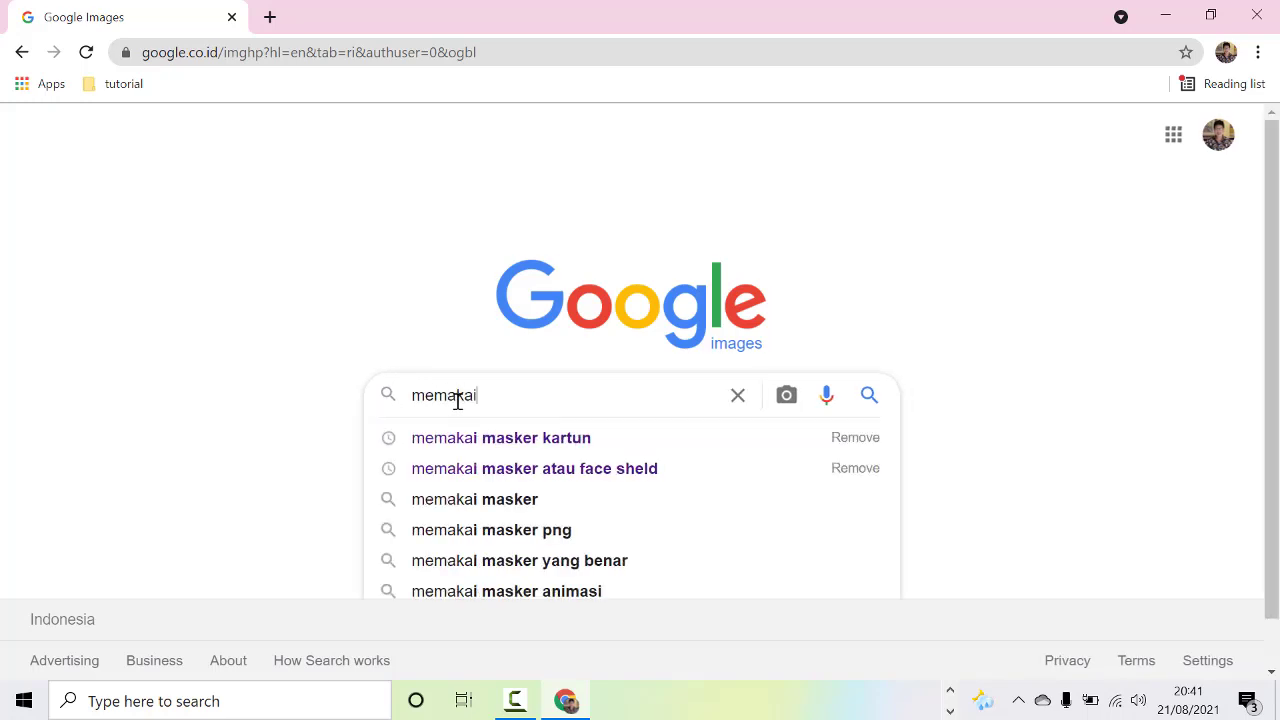
text( masker)
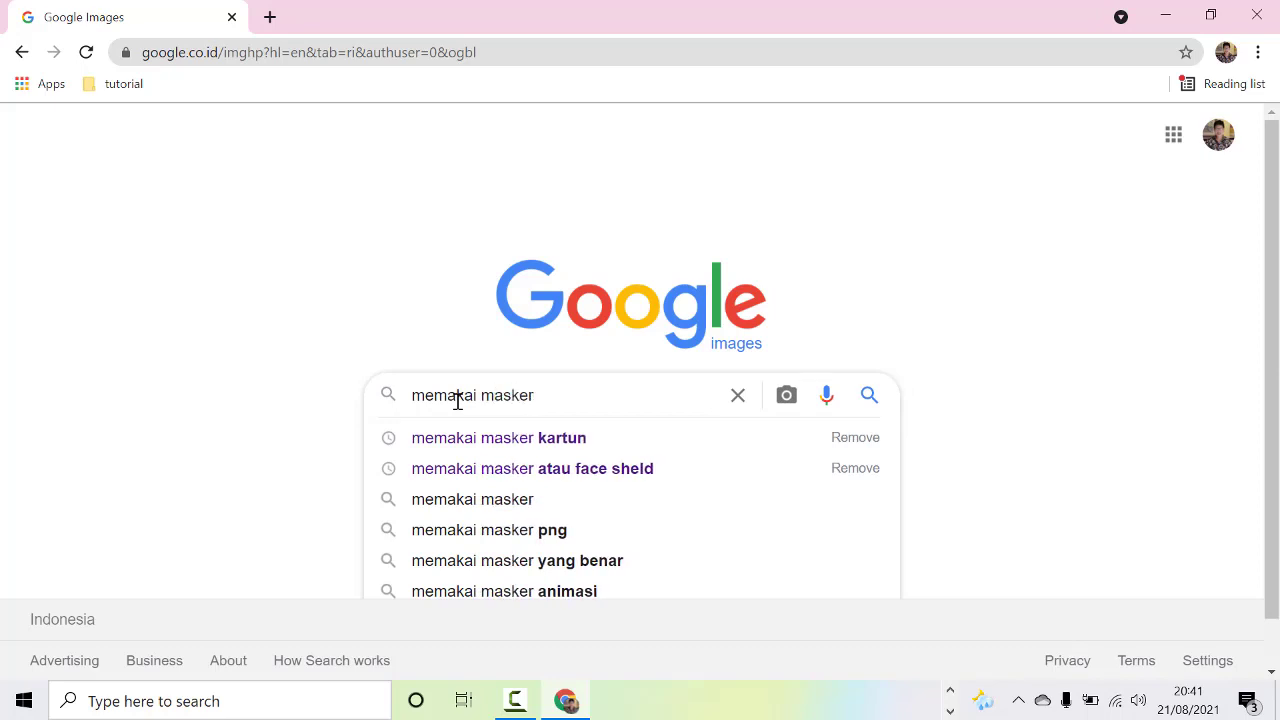
key(Return)
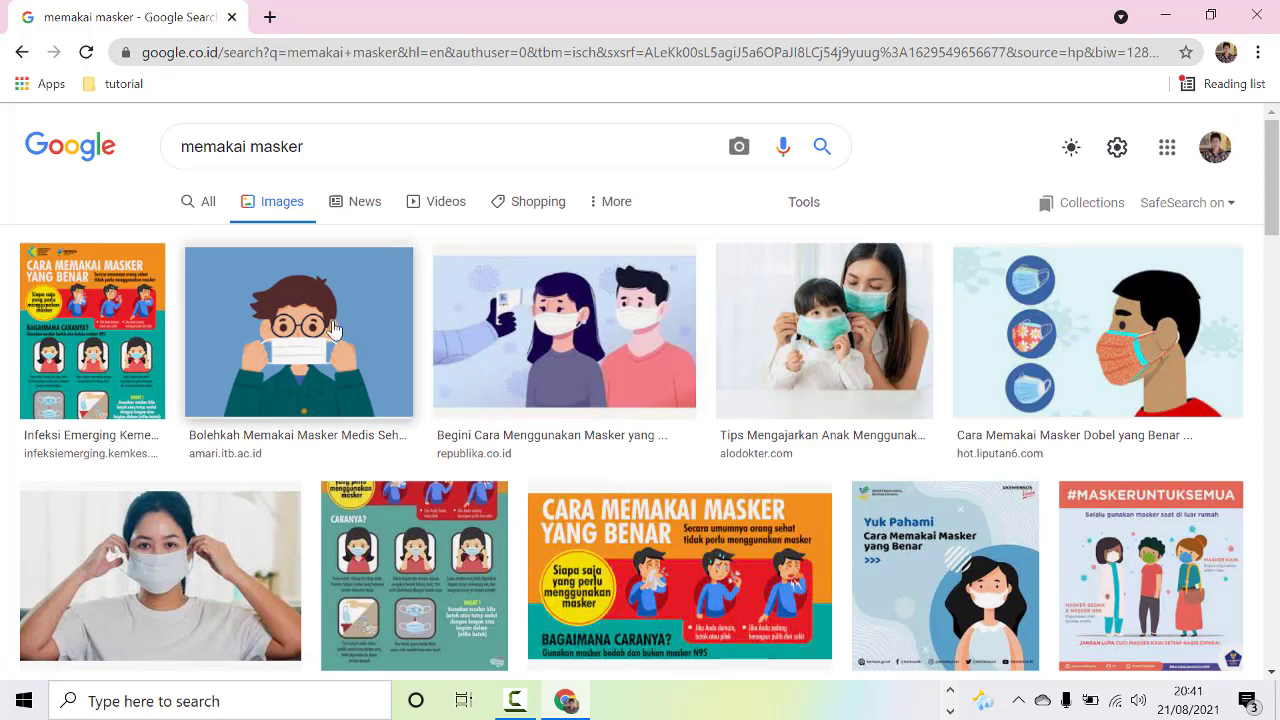
Look through the image results for a suitable illustration of wearing a mask
scroll(316, 327, down, 2)
scroll(316, 327, down, 2)
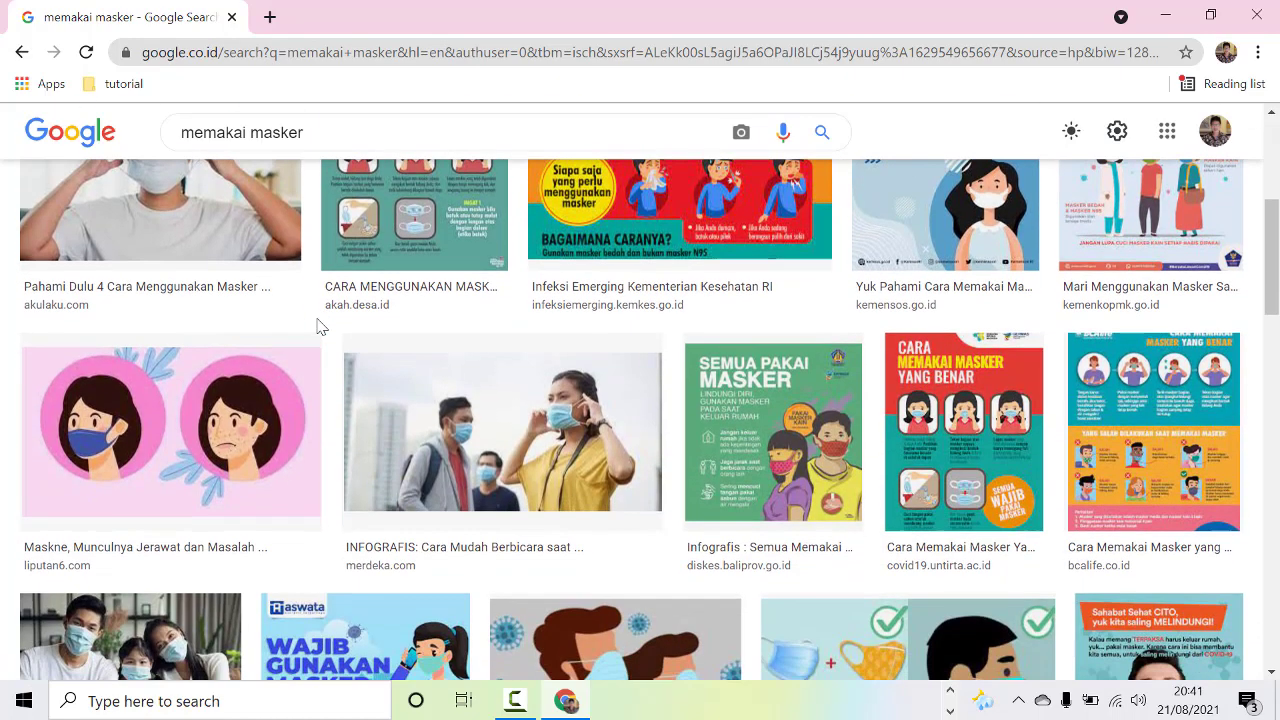
scroll(316, 327, down, 2)
scroll(316, 327, down, 4)
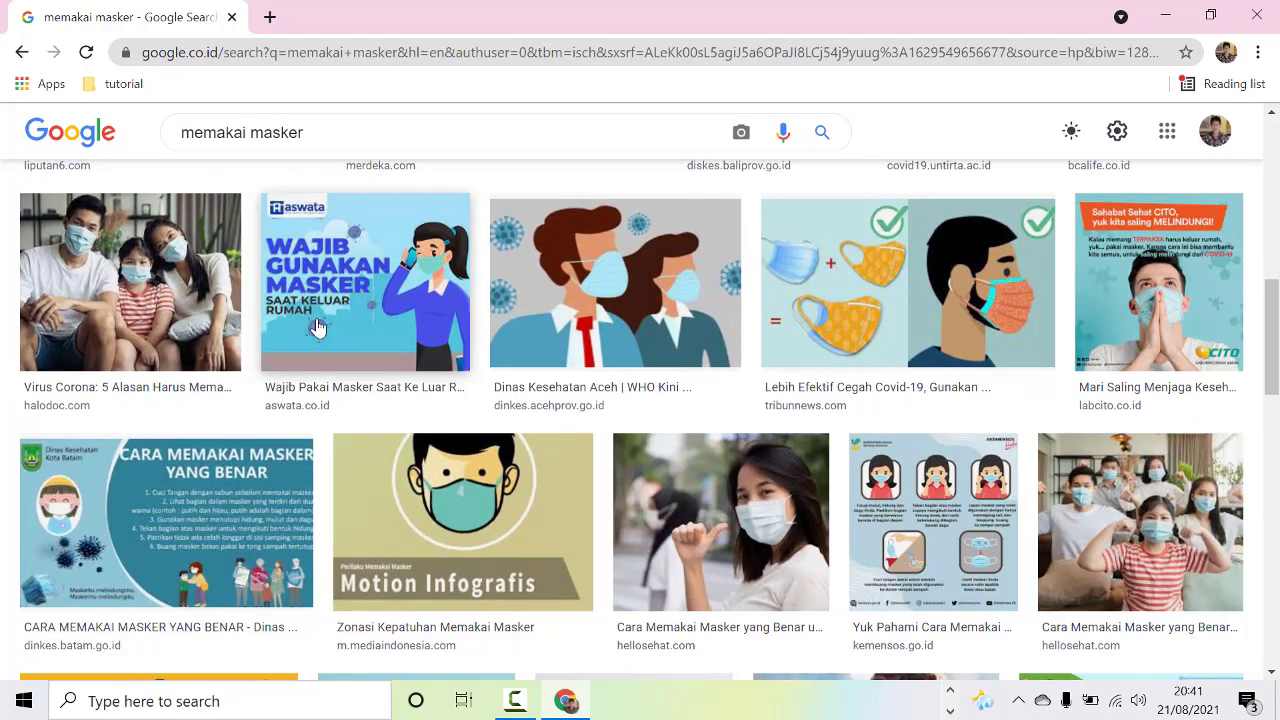
scroll(371, 329, down, 2)
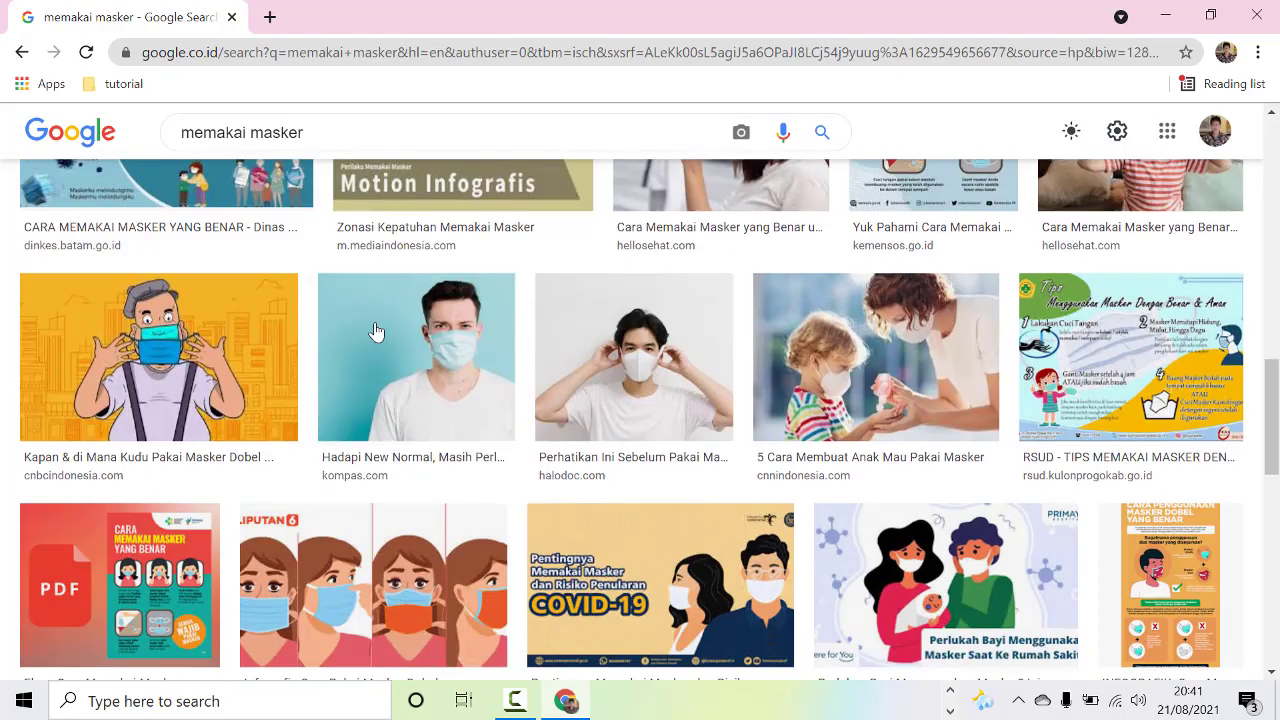
scroll(382, 333, down, 2)
scroll(383, 330, down, 3)
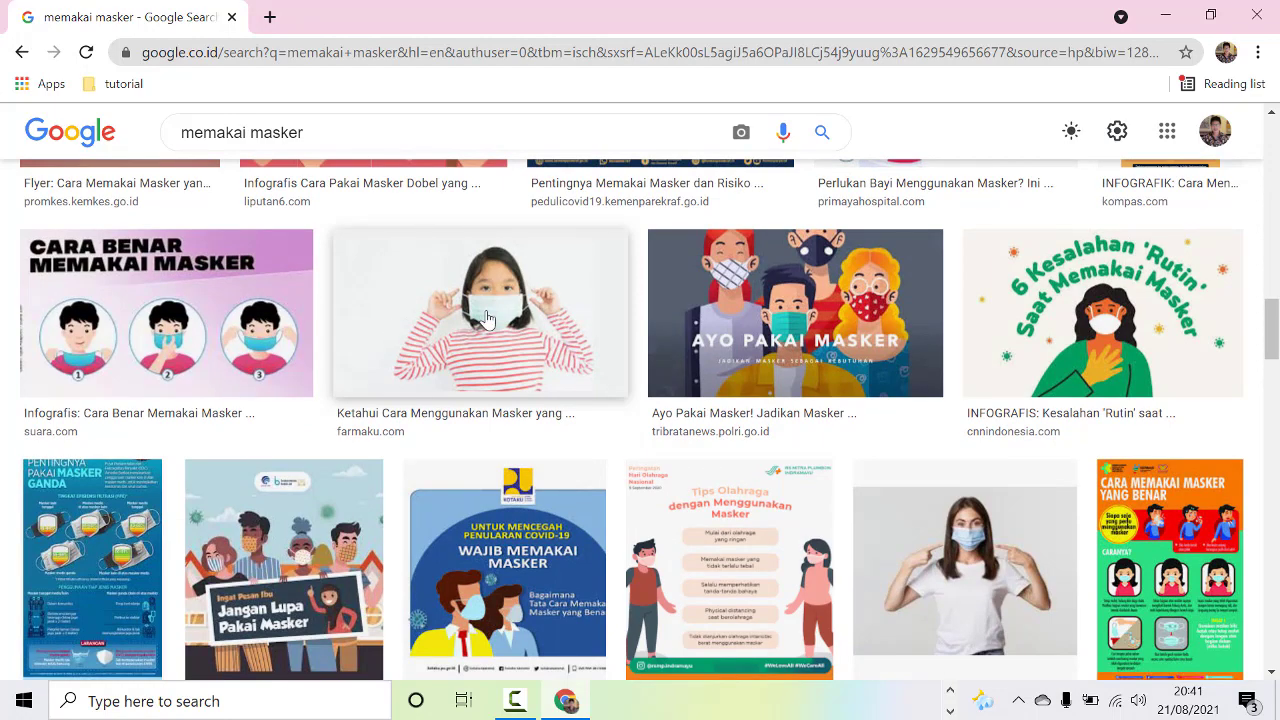
scroll(487, 318, down, 2)
scroll(487, 318, down, 1)
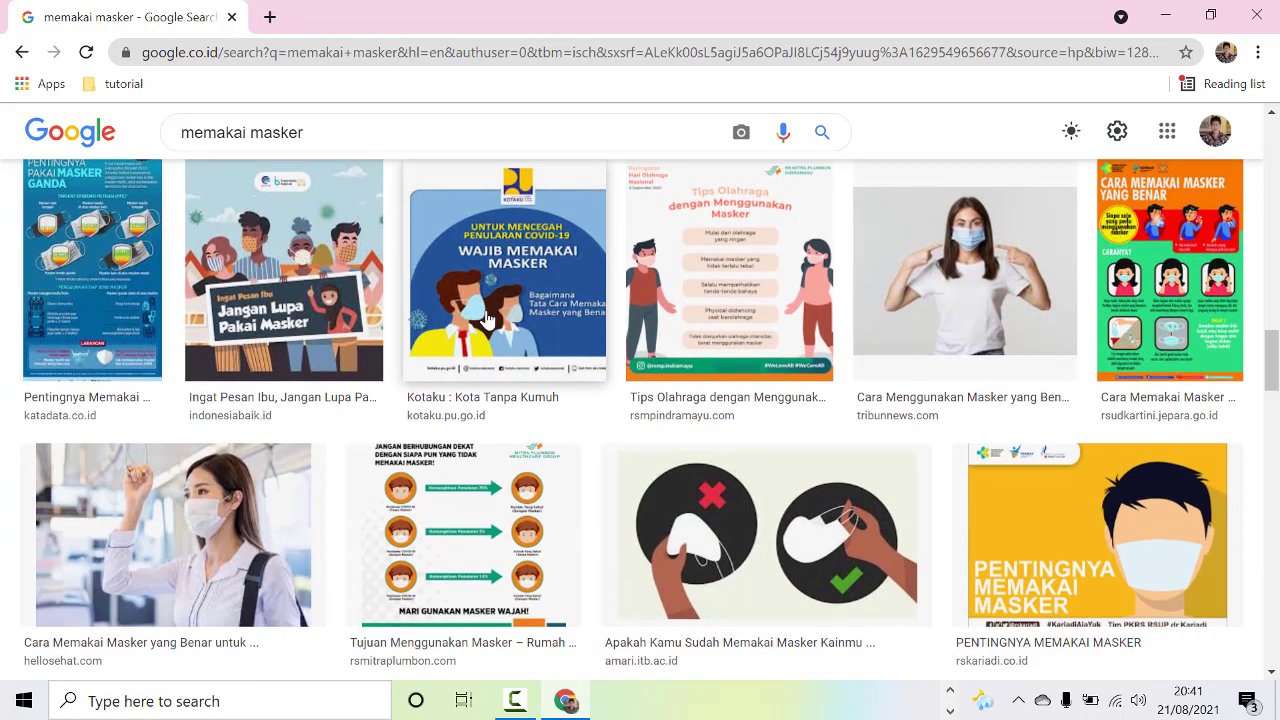
scroll(487, 318, down, 2)
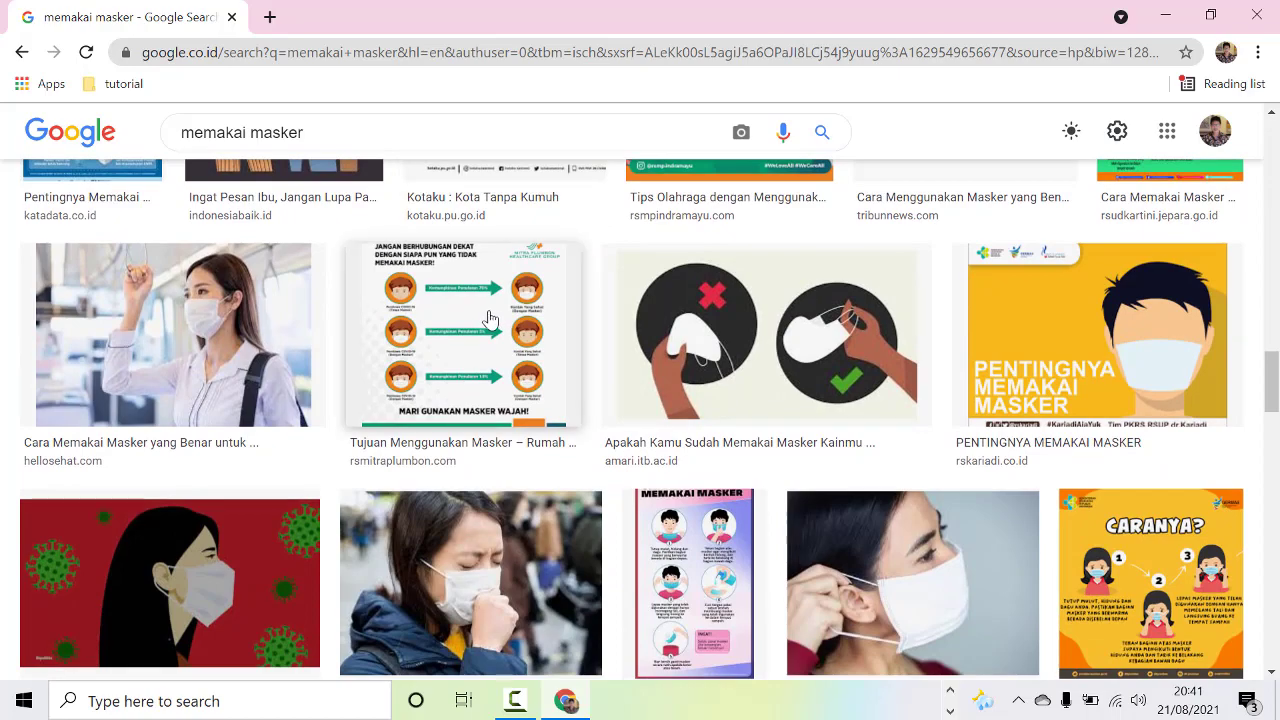
scroll(553, 300, down, 2)
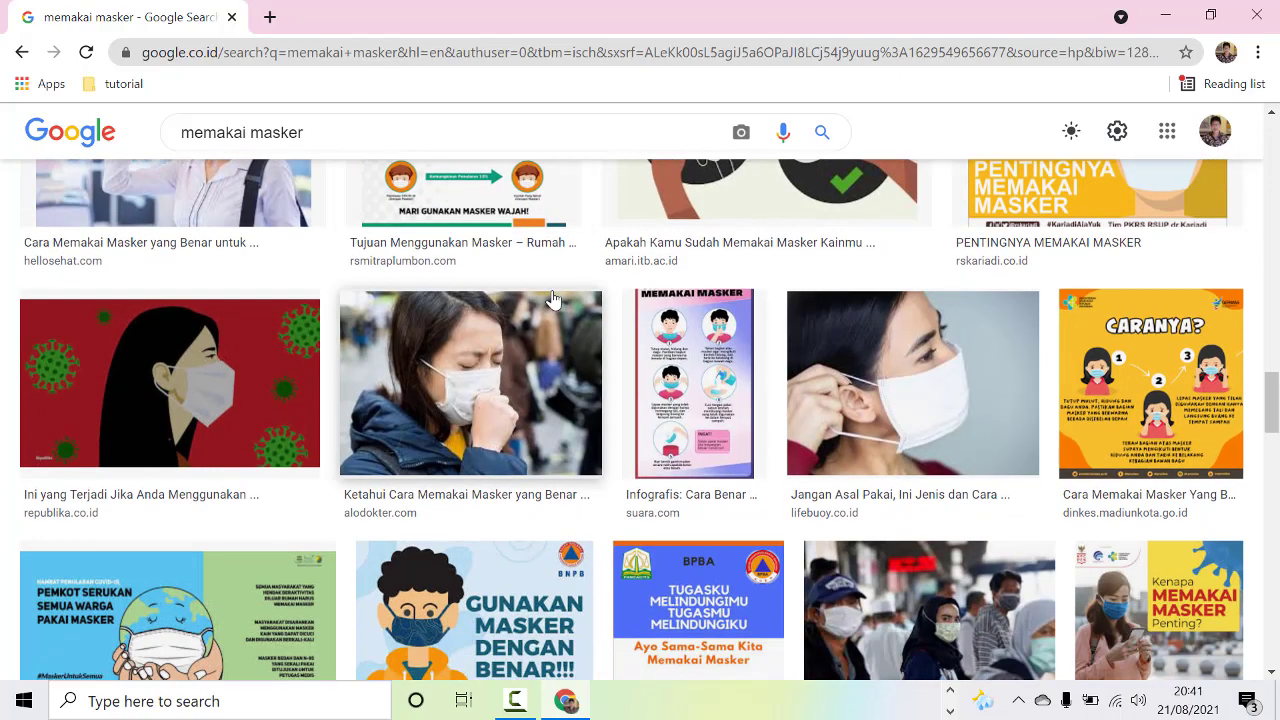
scroll(553, 300, up, 10)
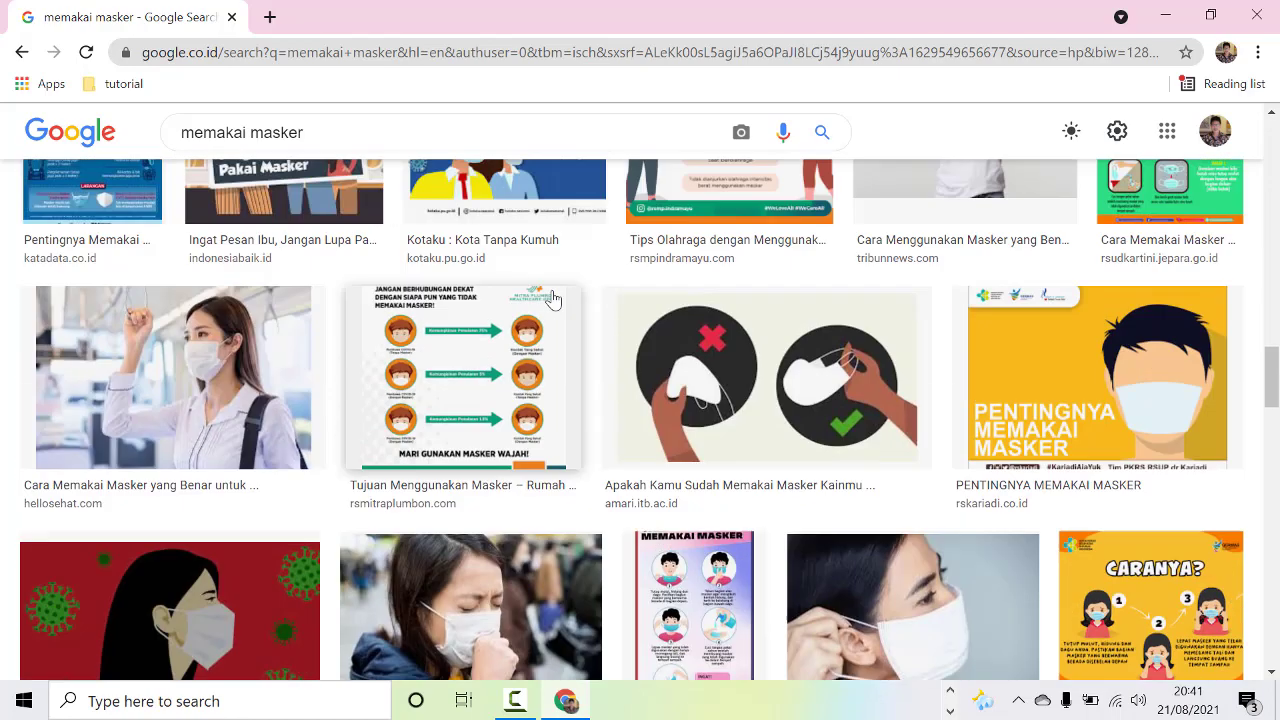
scroll(553, 300, up, 5)
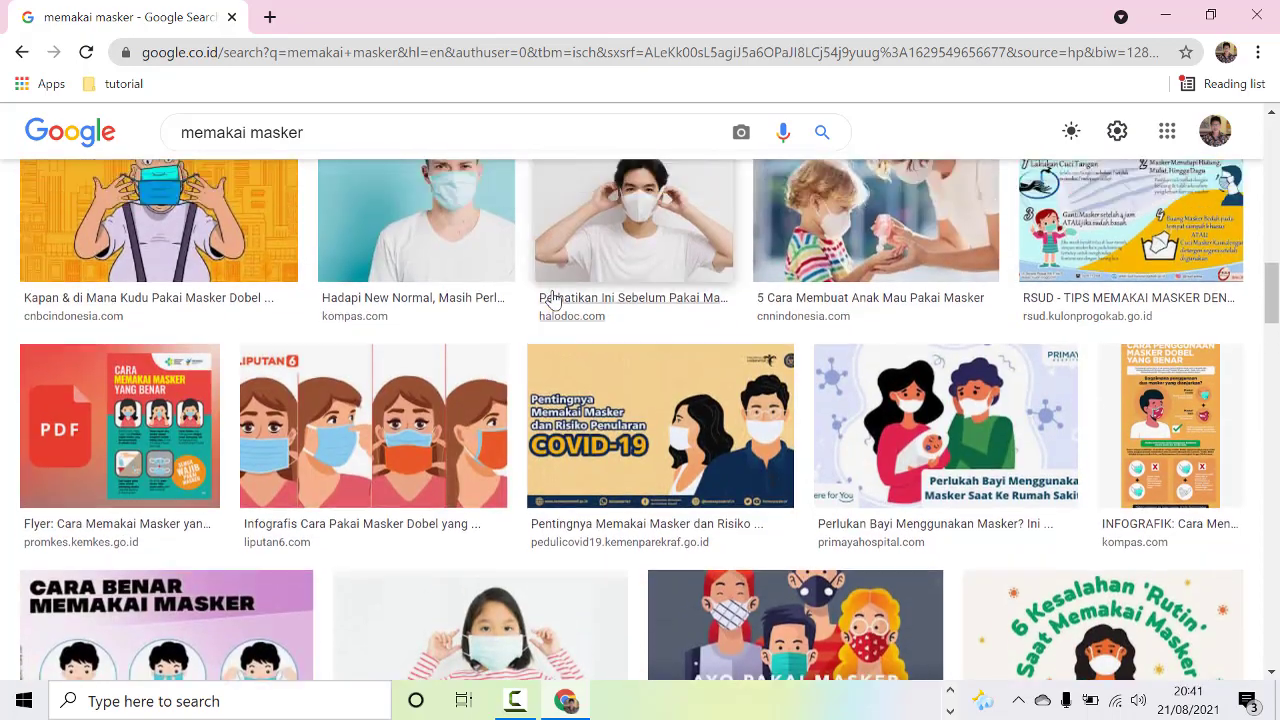
scroll(553, 298, up, 2)
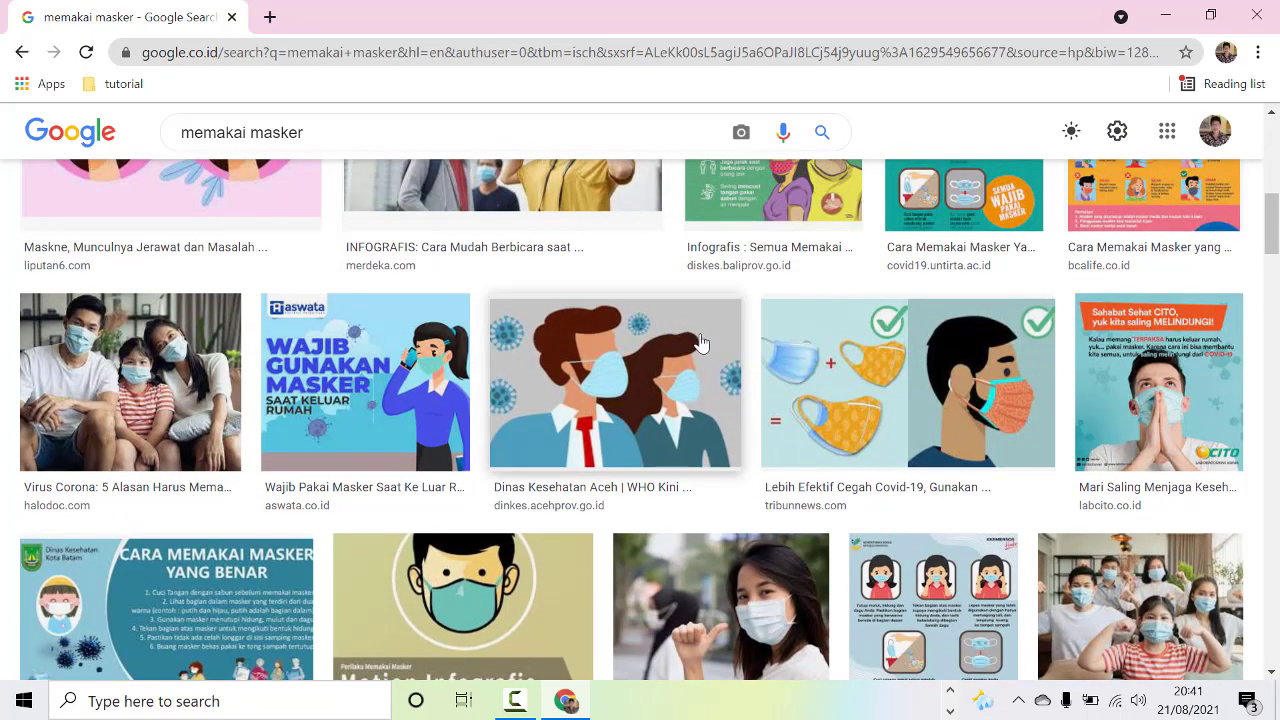
Preview the tribunnews.com double-mask illustration and start saving the image to disk
click(975, 398)
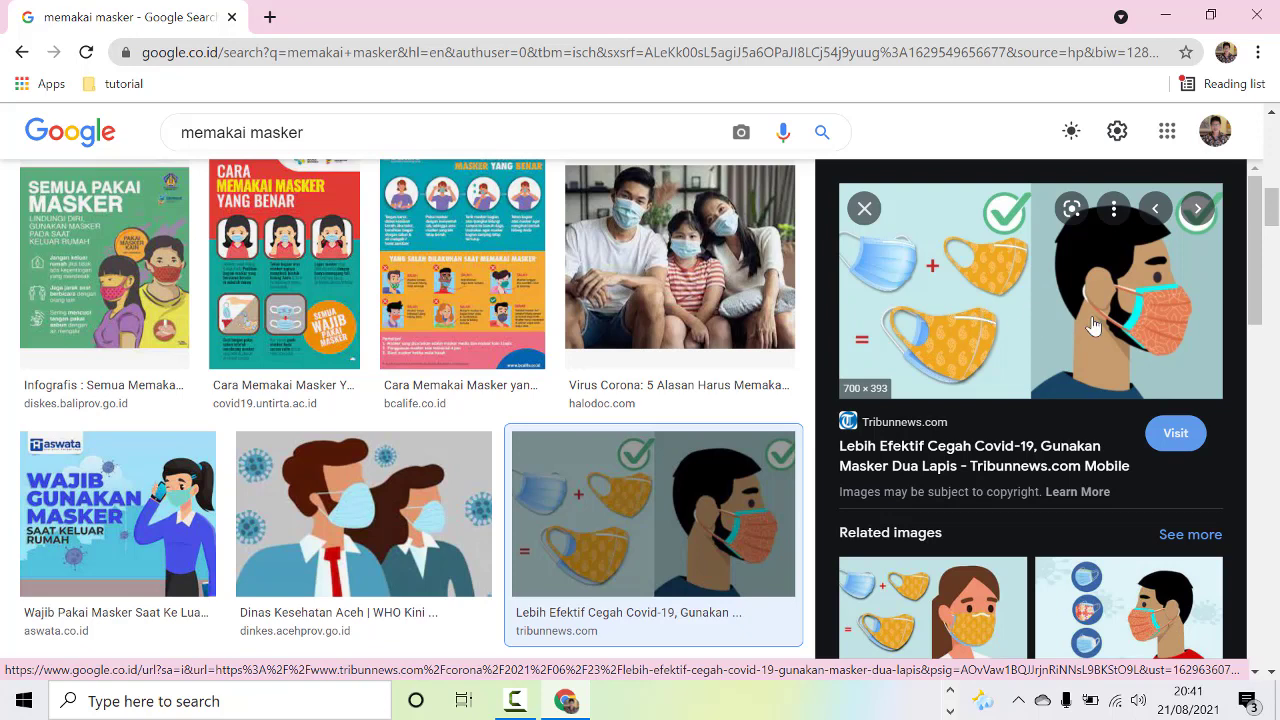
right_click(979, 294)
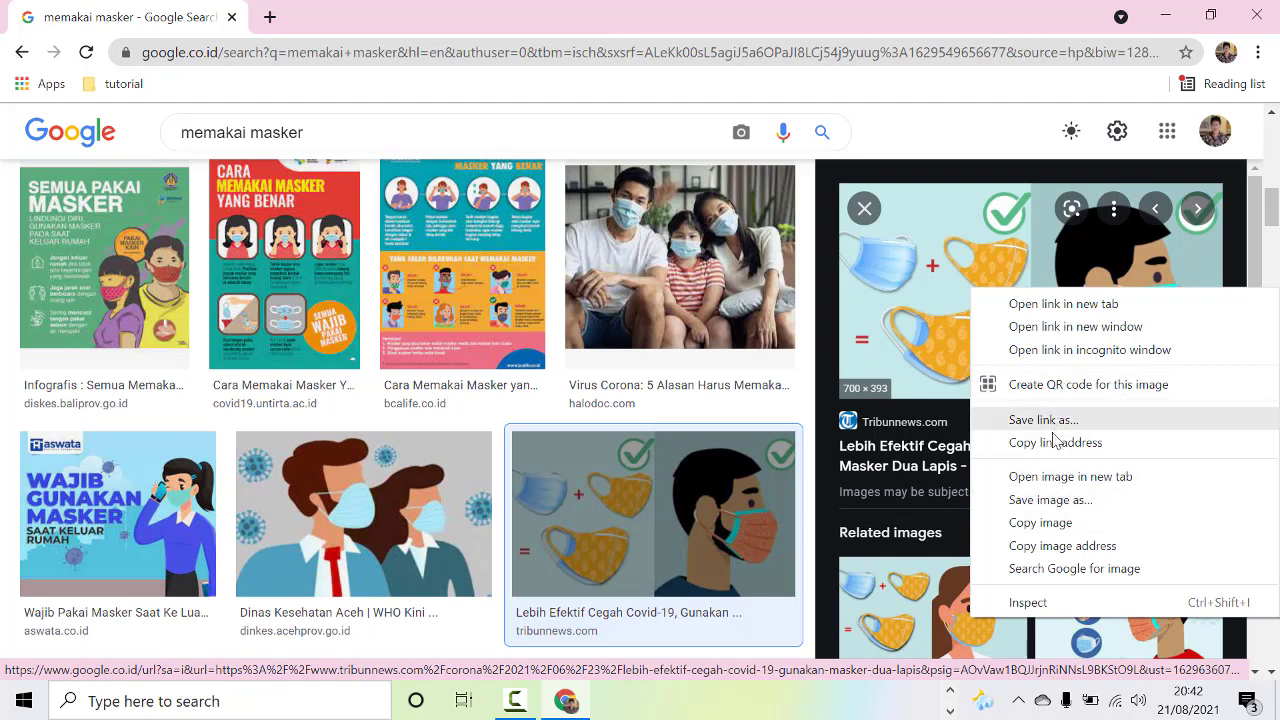
click(1040, 500)
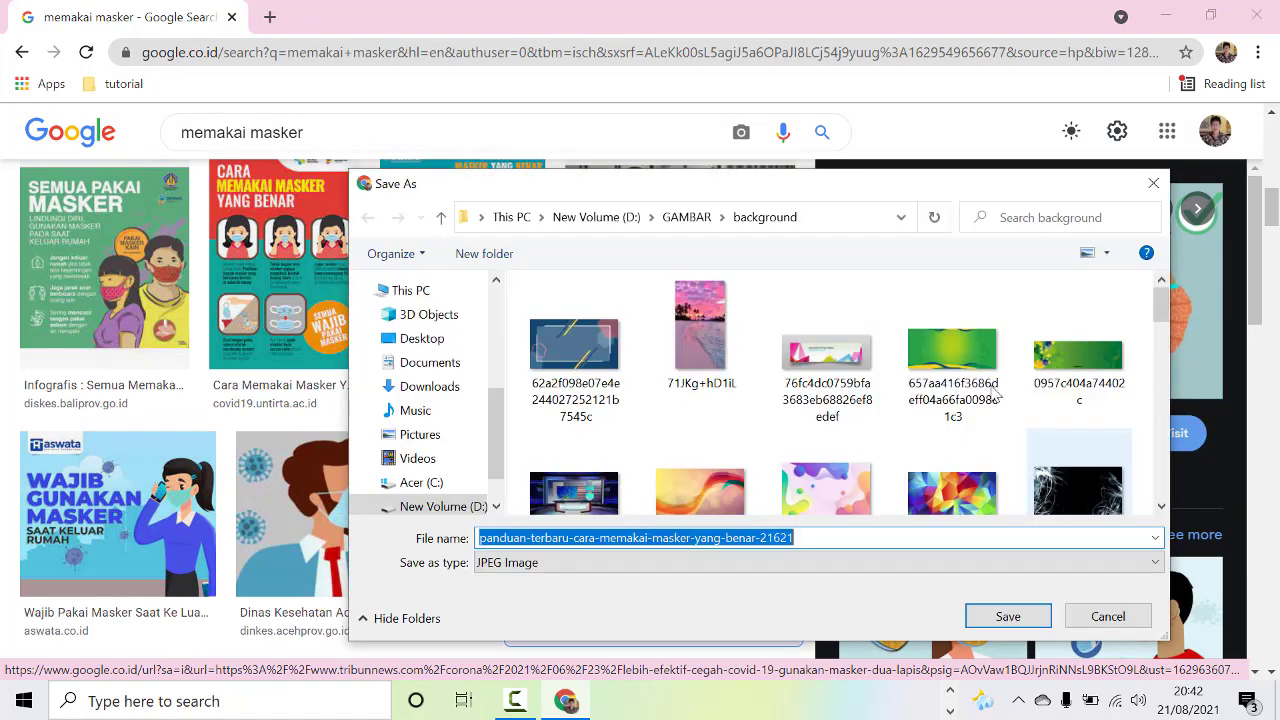
drag(751, 190, 658, 67)
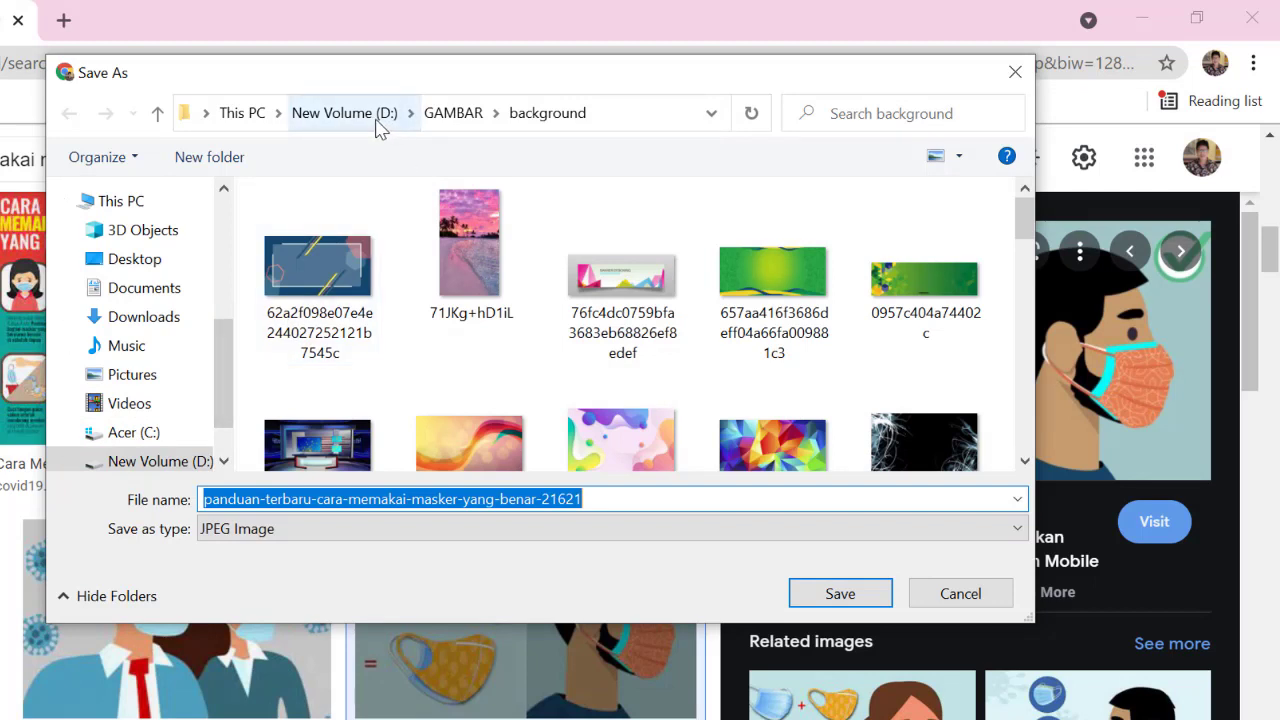
Create a folder named "prokes" inside GAMBAR on drive D and open it as the save location
click(454, 113)
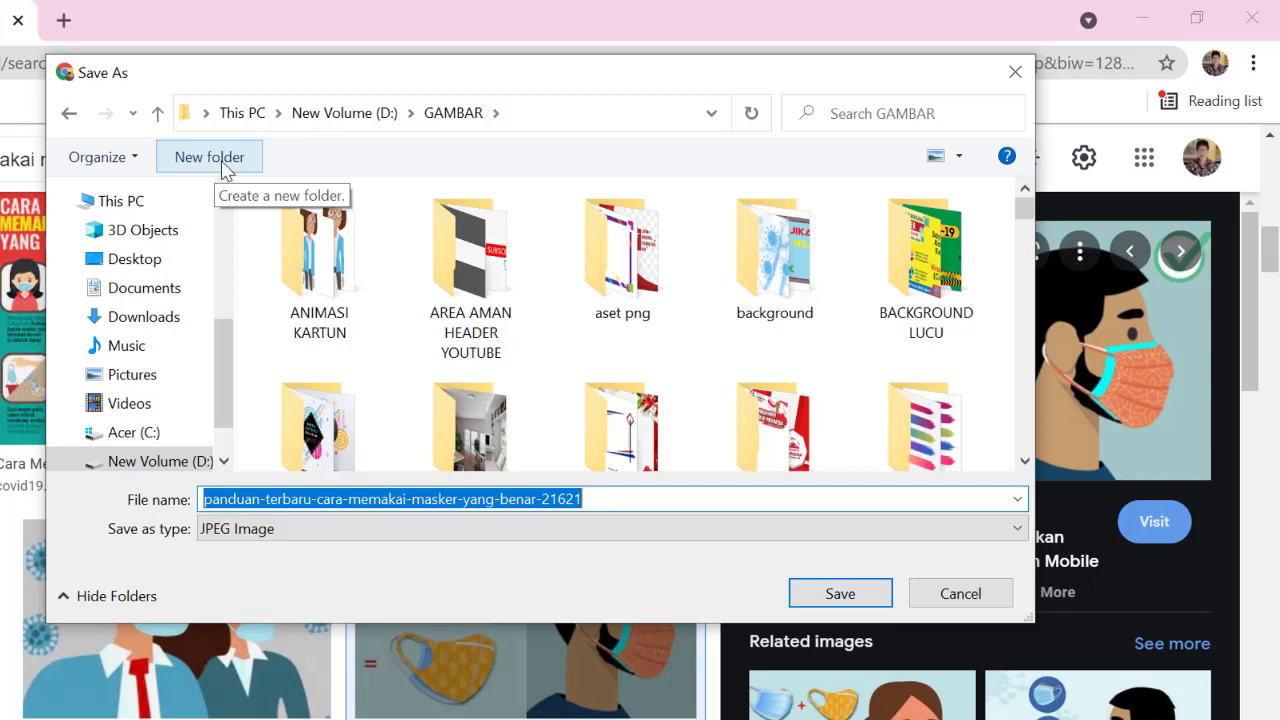
click(222, 162)
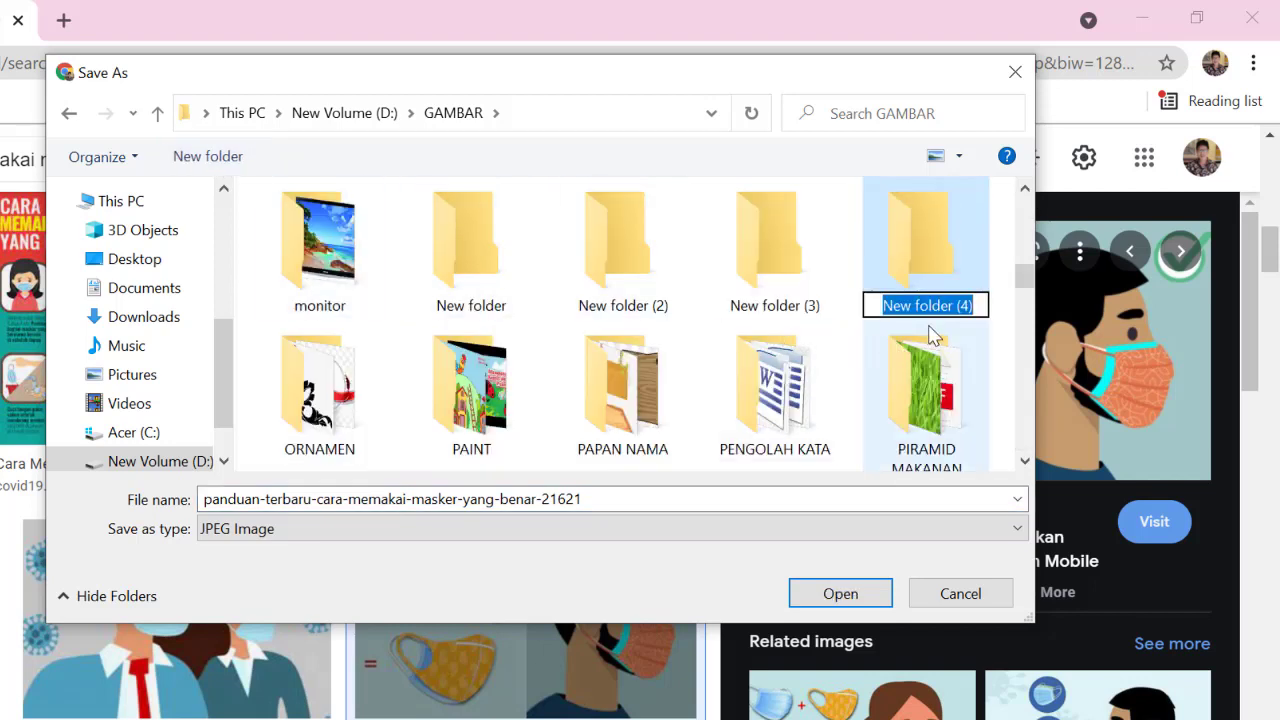
text(prokes)
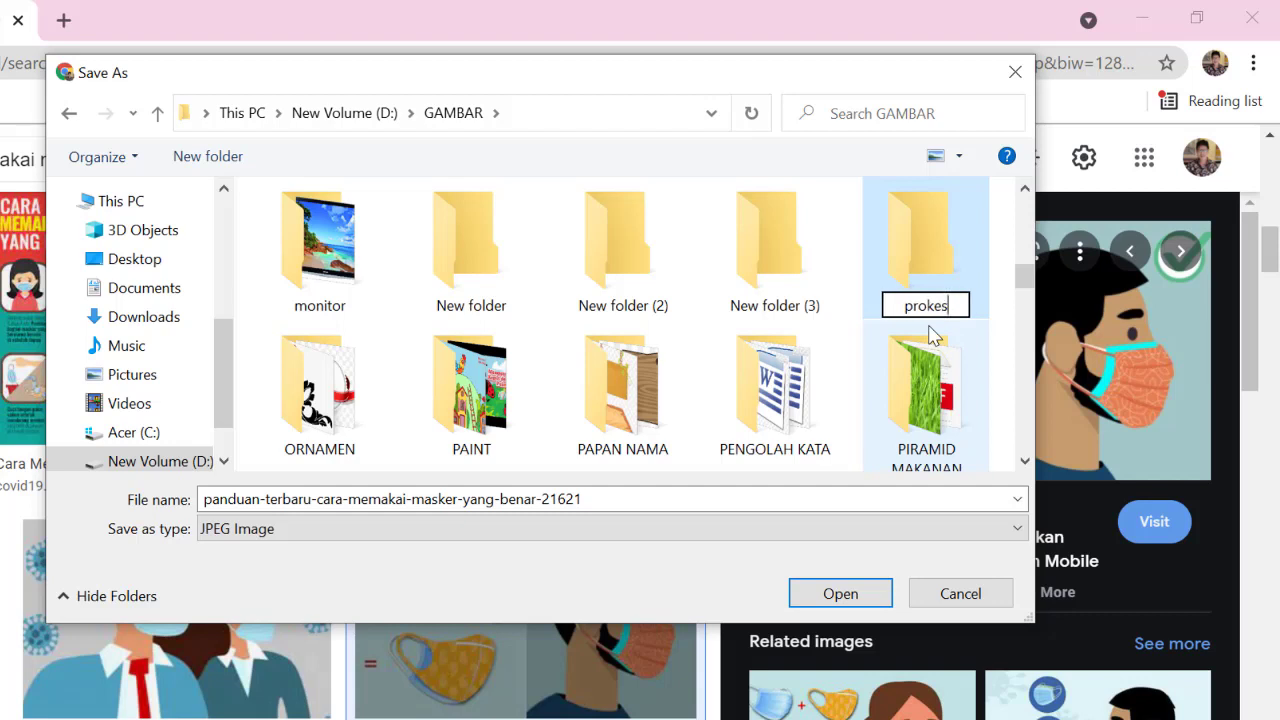
key(Return)
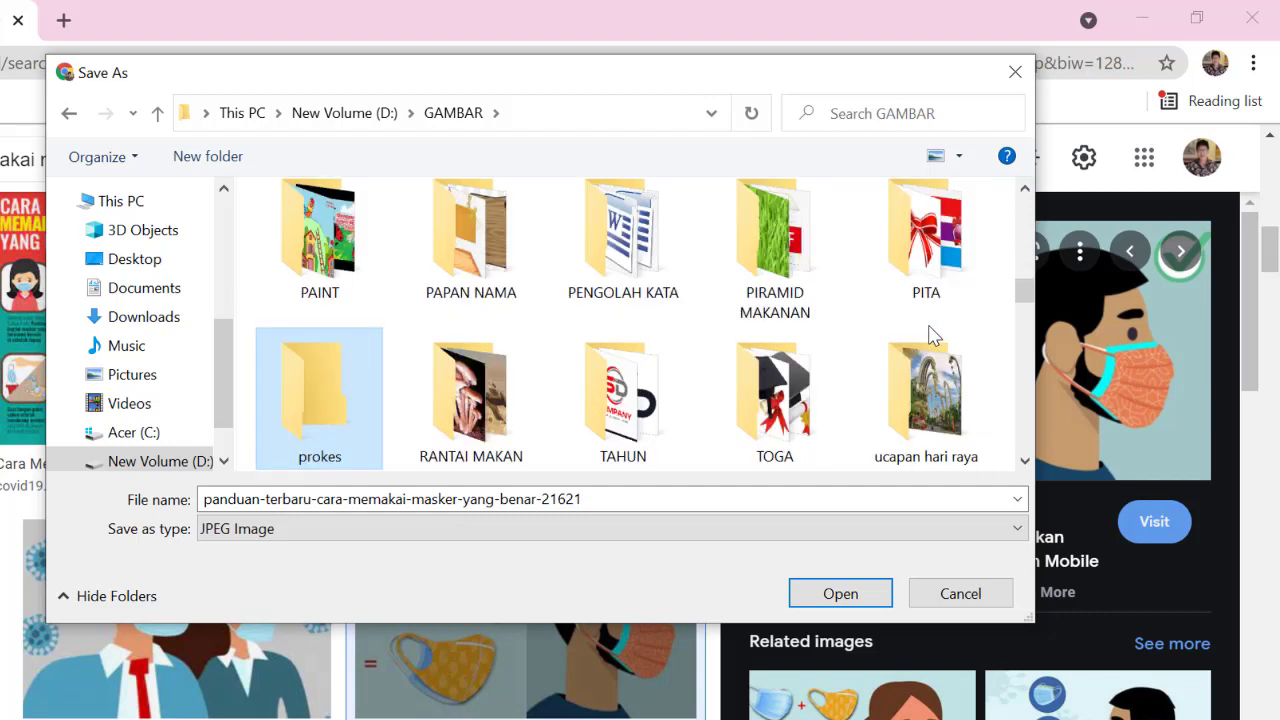
key(Return)
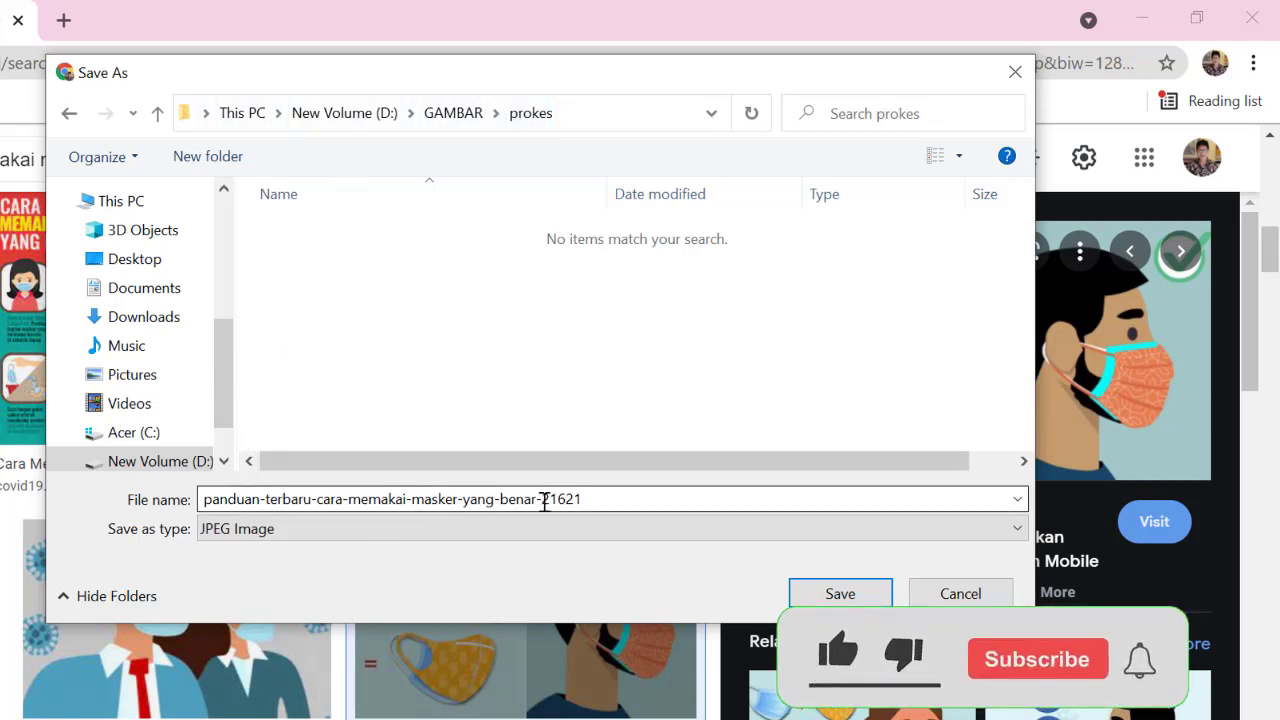
Name the image file "memakai masker" and save it as a JPEG in the prokes folder
double_click(611, 500)
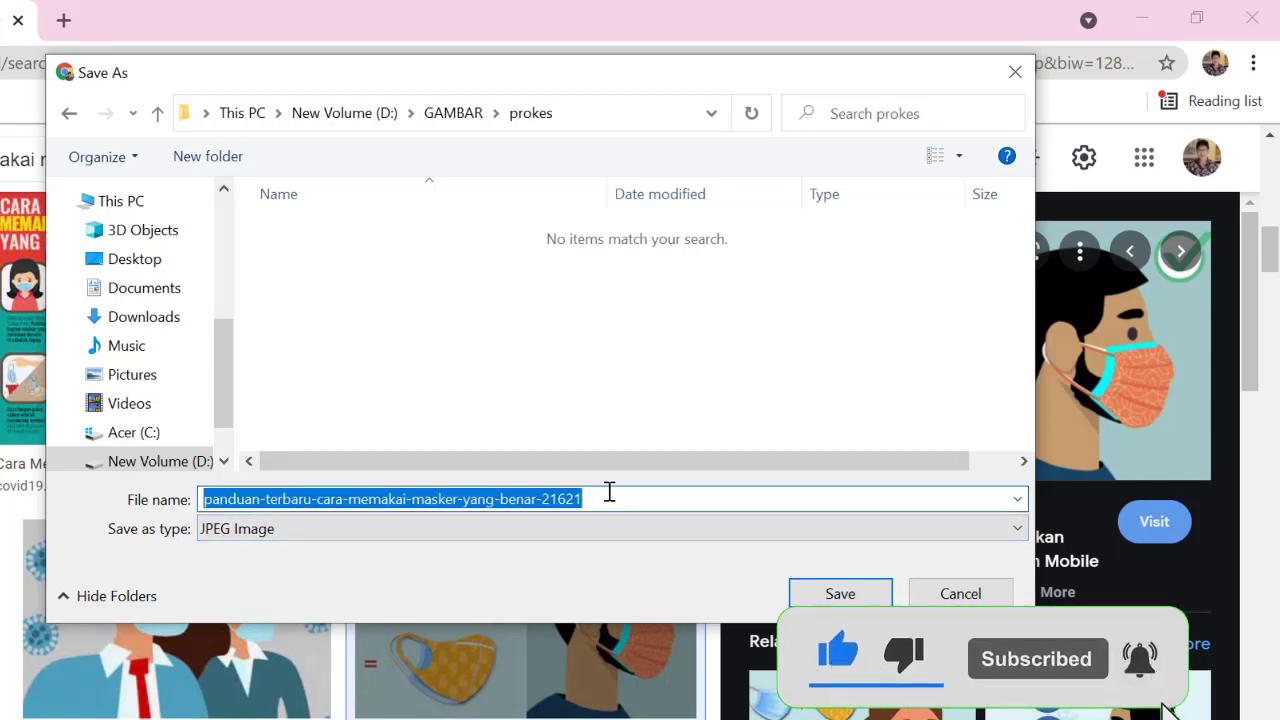
text(memakai masker)
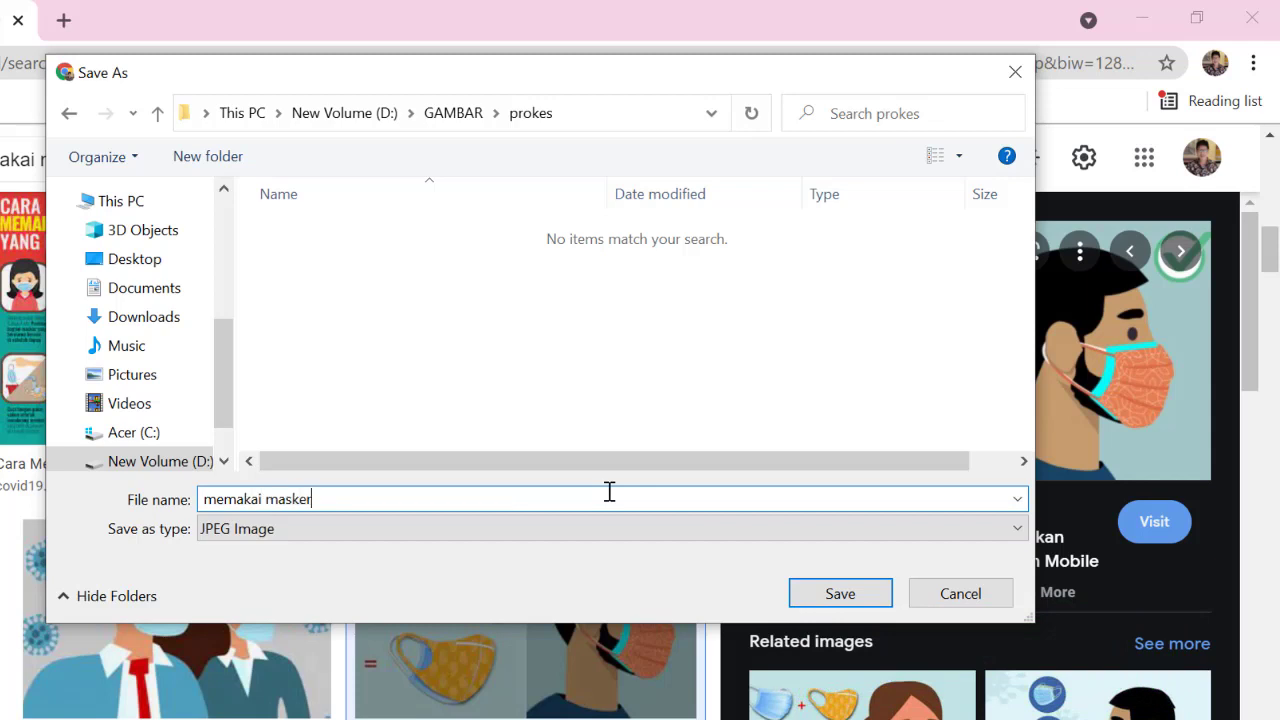
click(840, 594)
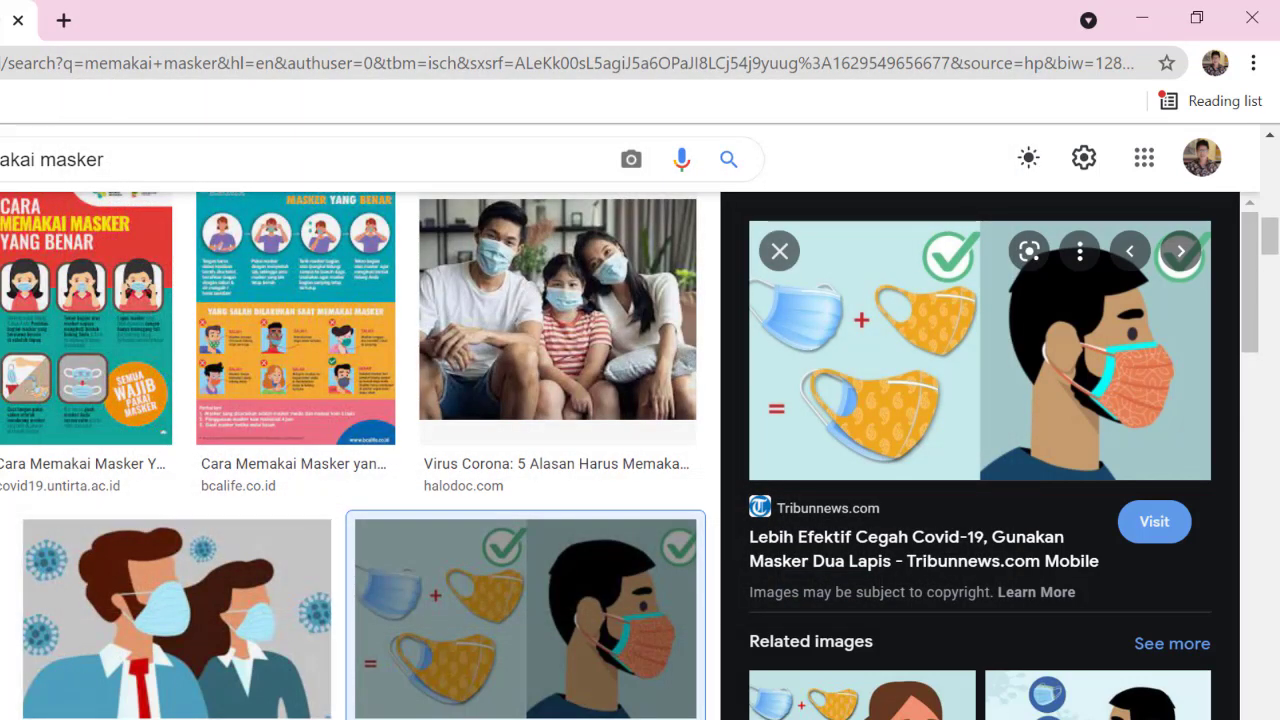
Find another mask illustration among the related images and preview the harpersbazaar.co.id picture of a grey-haired man wearing a KN95 mask
scroll(126, 569, down, 1)
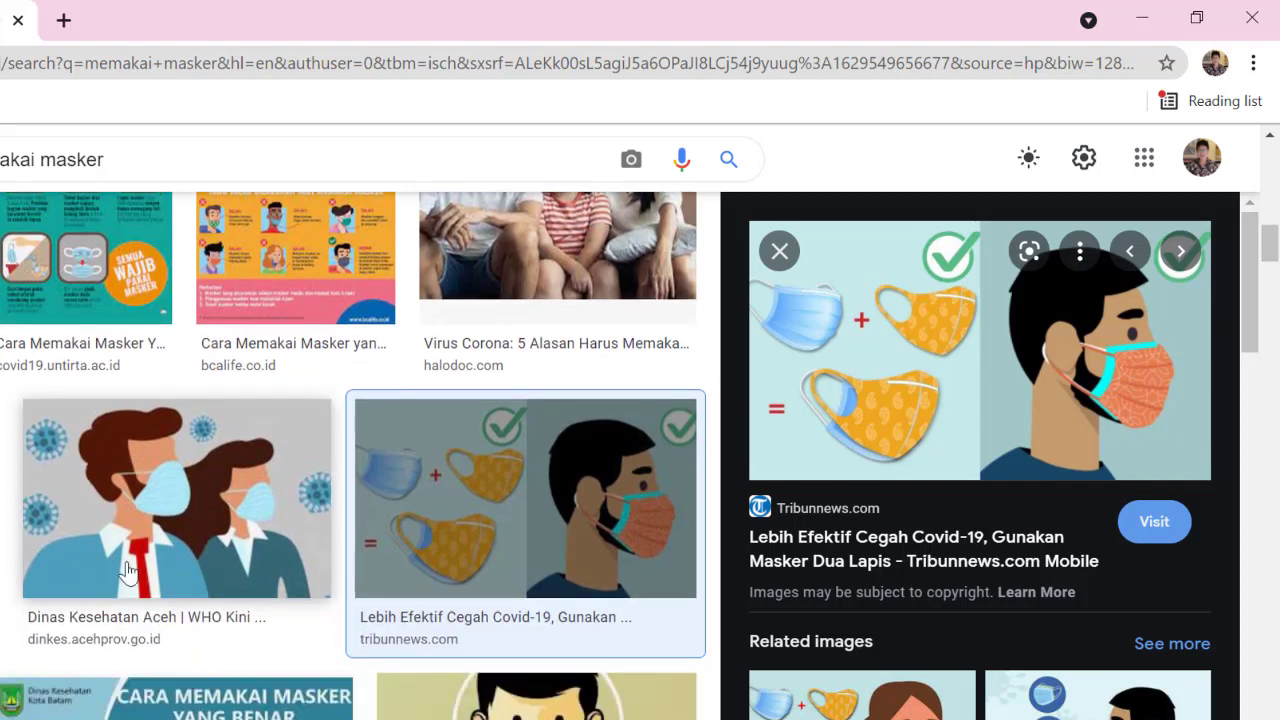
scroll(126, 569, down, 2)
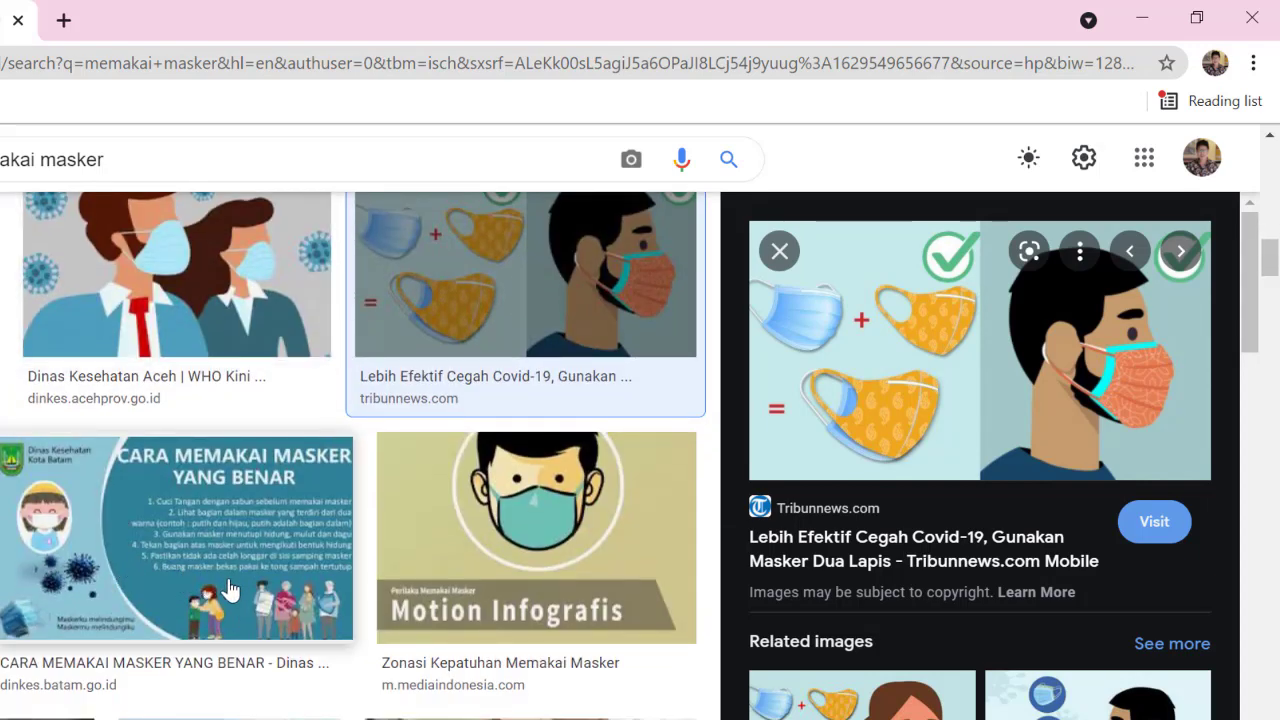
scroll(385, 555, down, 2)
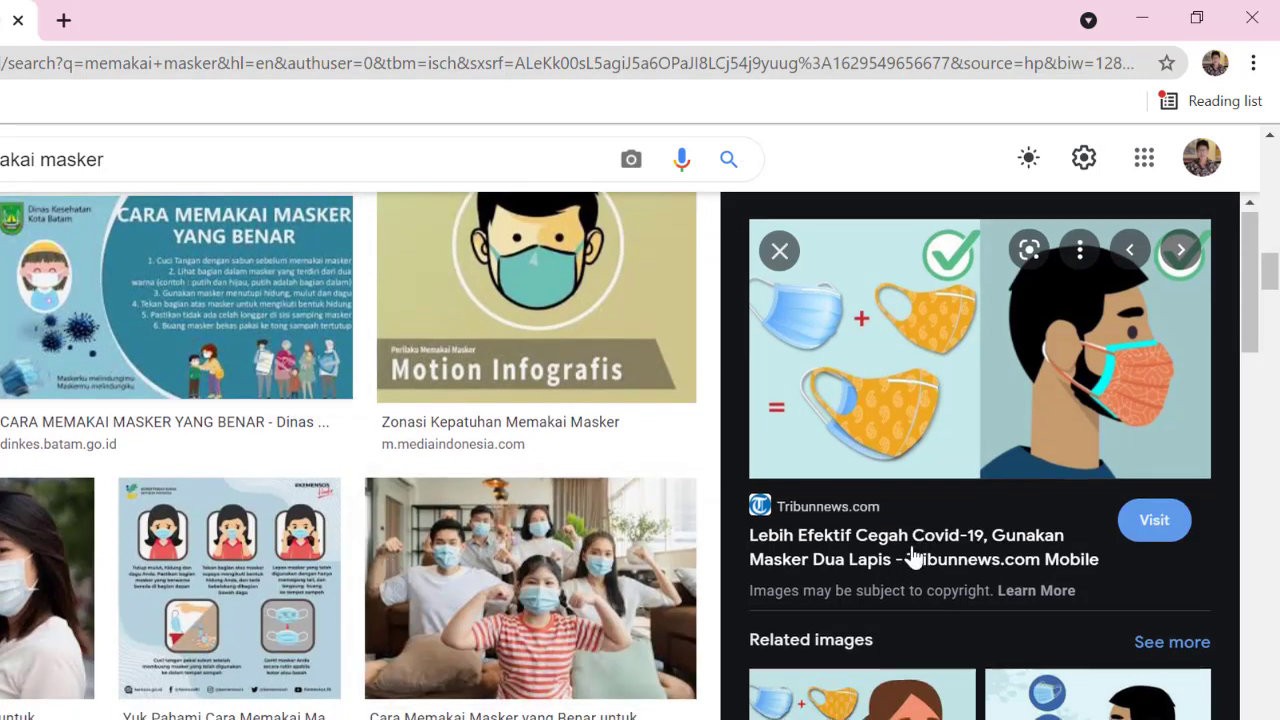
scroll(910, 558, down, 2)
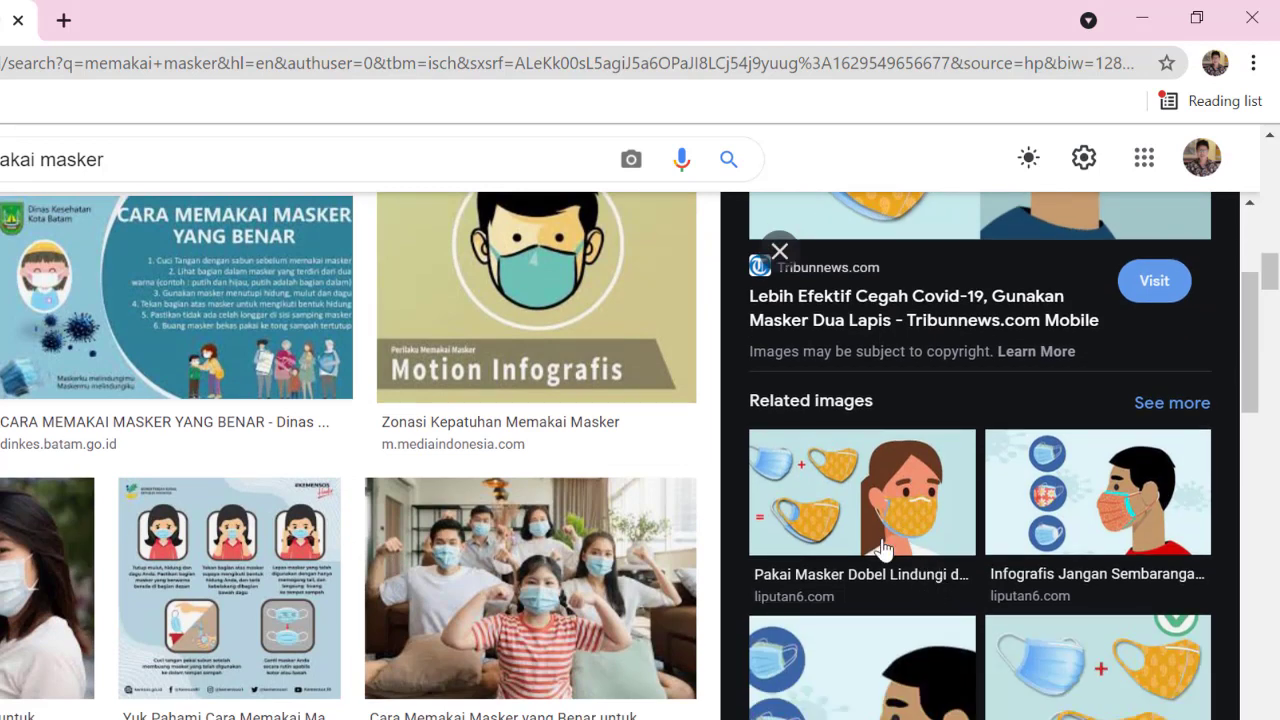
scroll(884, 548, down, 1)
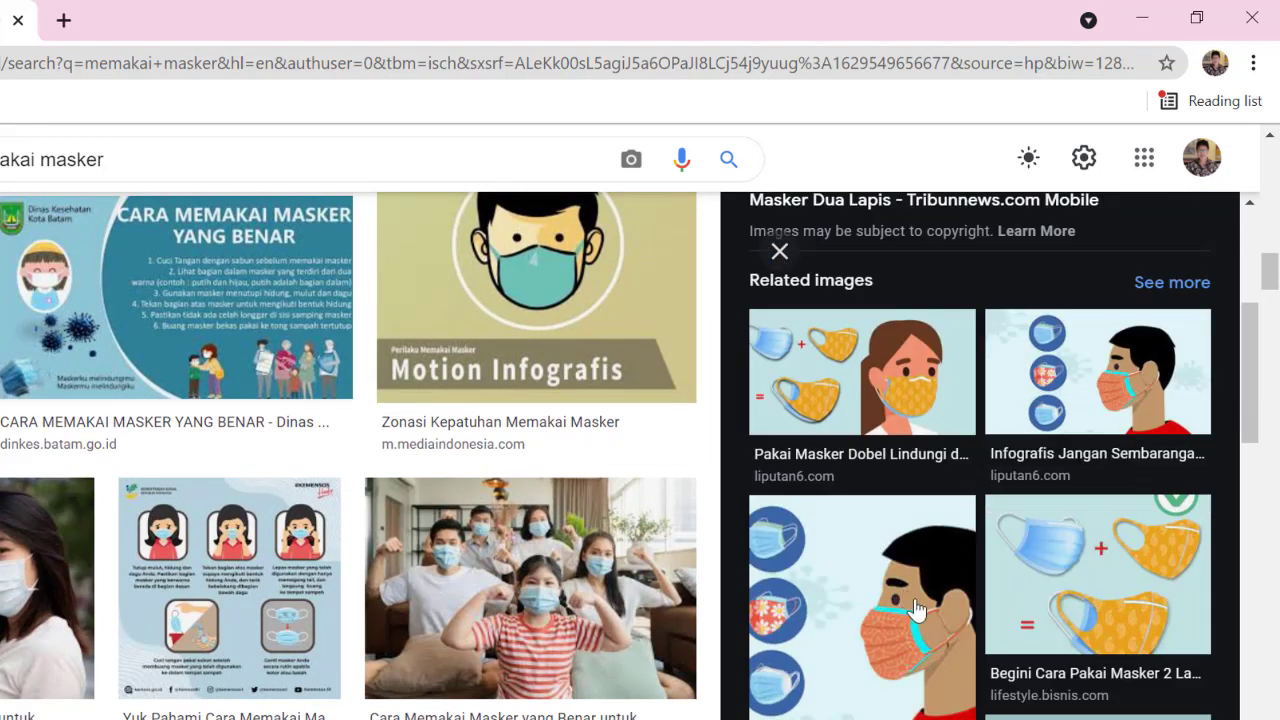
scroll(892, 570, down, 2)
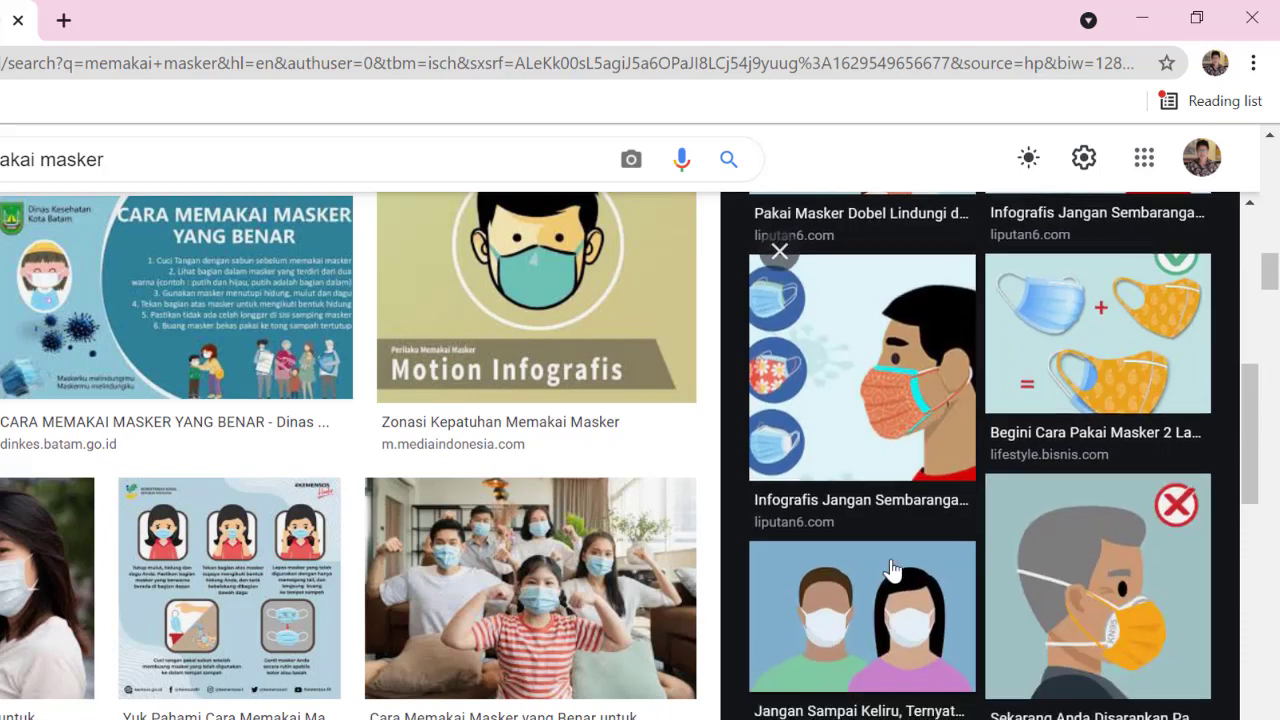
scroll(893, 570, down, 1)
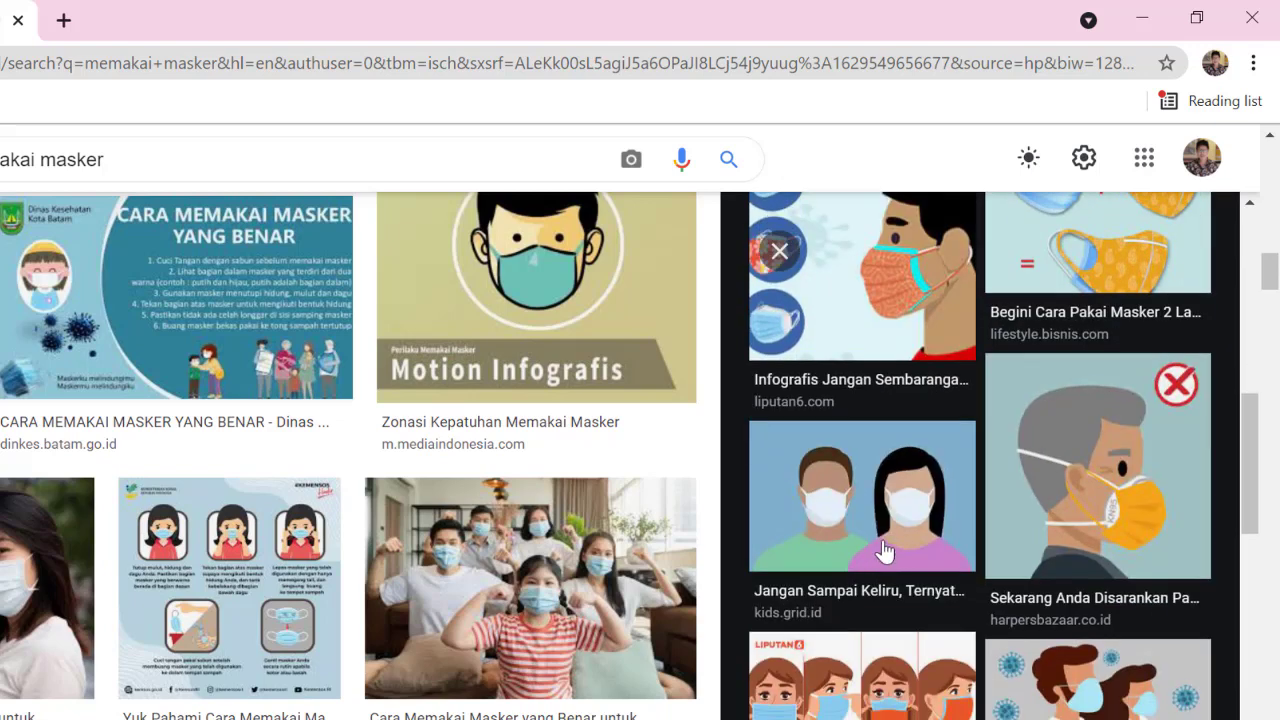
click(1092, 523)
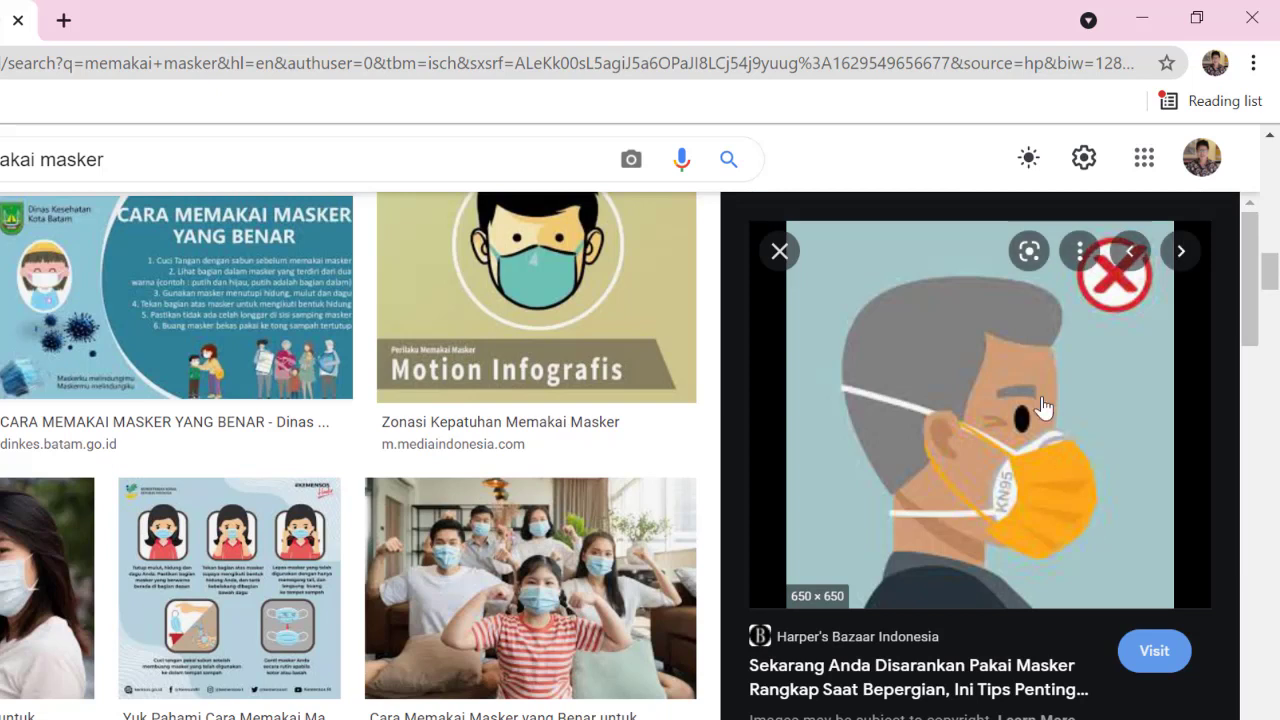
Save the previewed KN95 mask image as a JPEG named "masker2" in the prokes folder
right_click(952, 410)
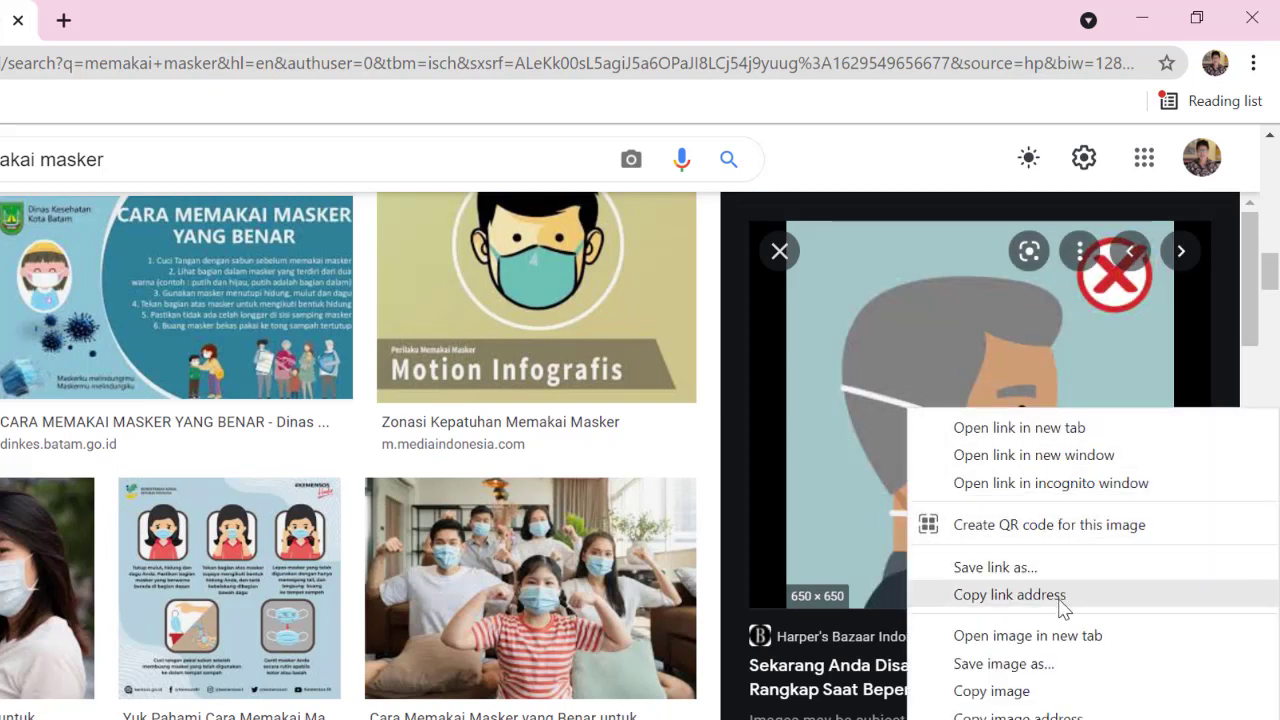
click(1036, 664)
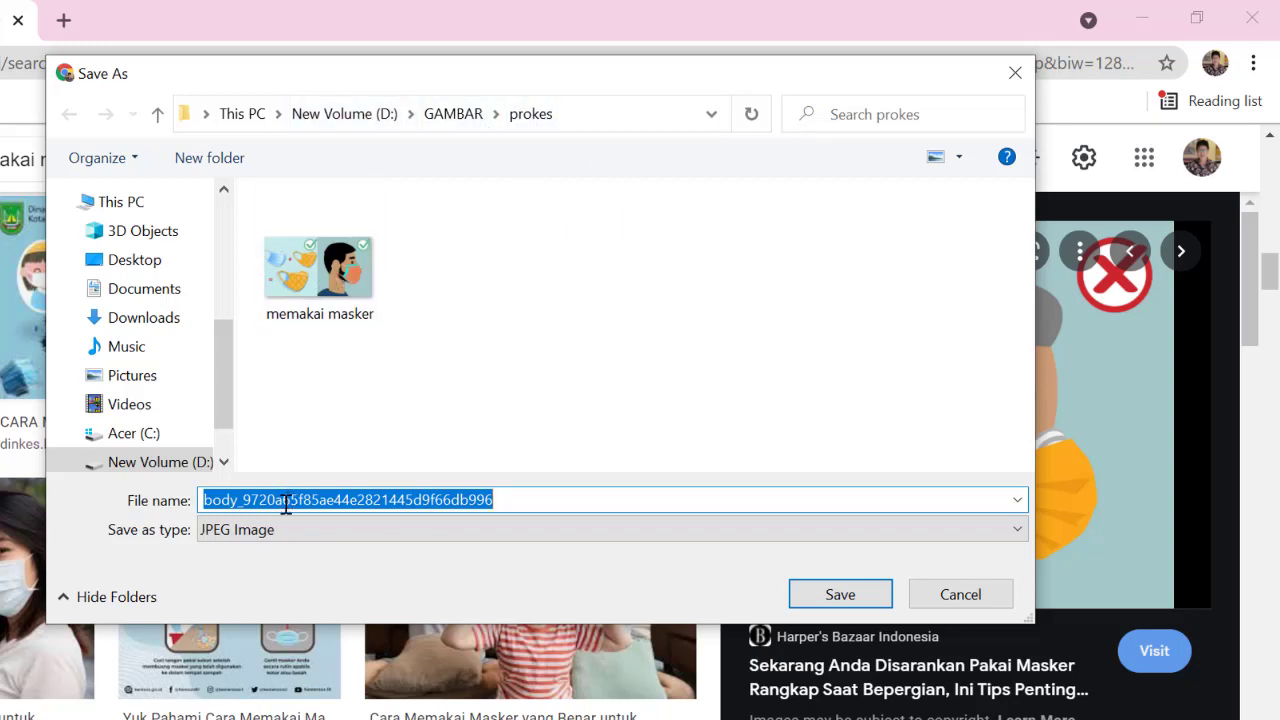
text(masker2)
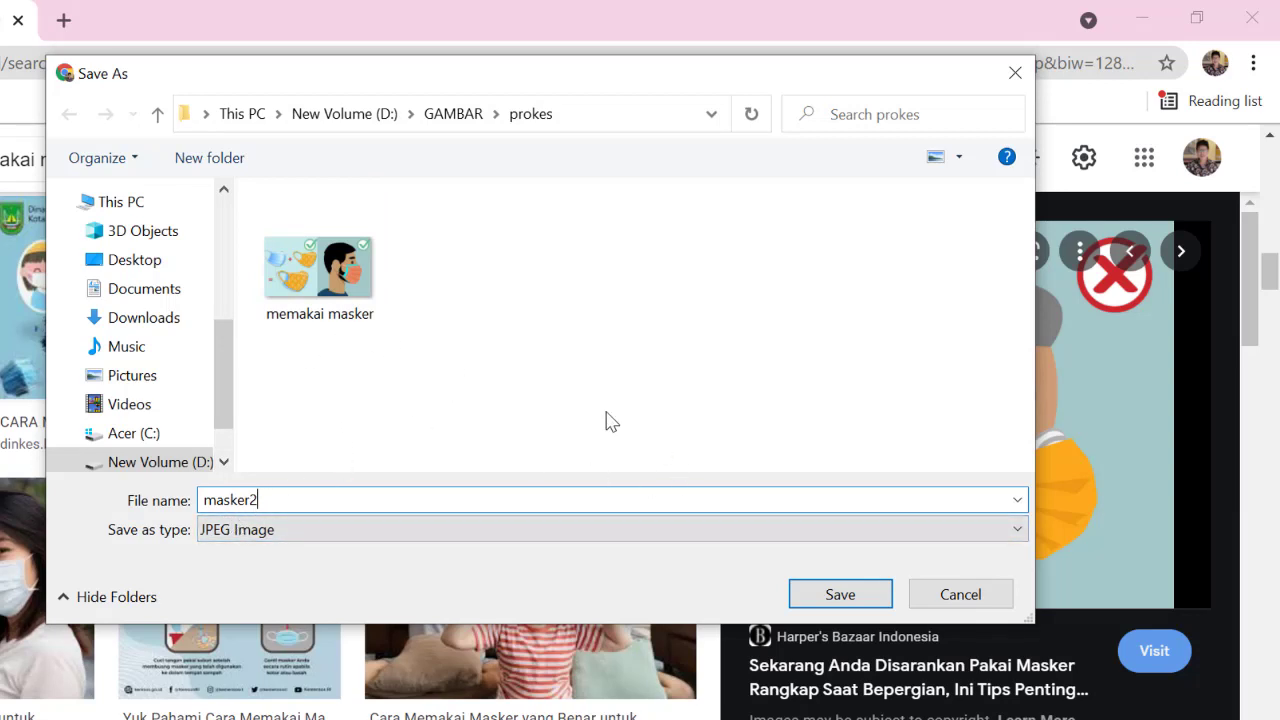
click(836, 600)
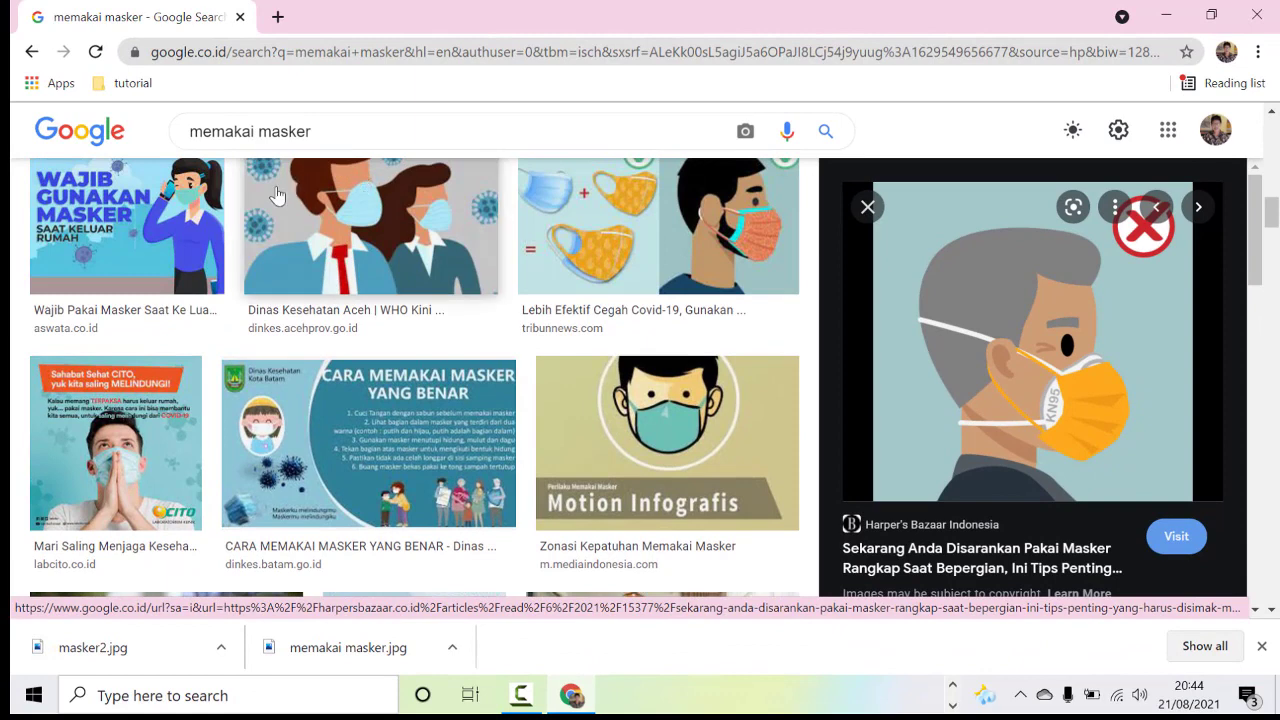
Replace the mask query with an image search for "mencuci tangan png"
scroll(322, 226, up, 2)
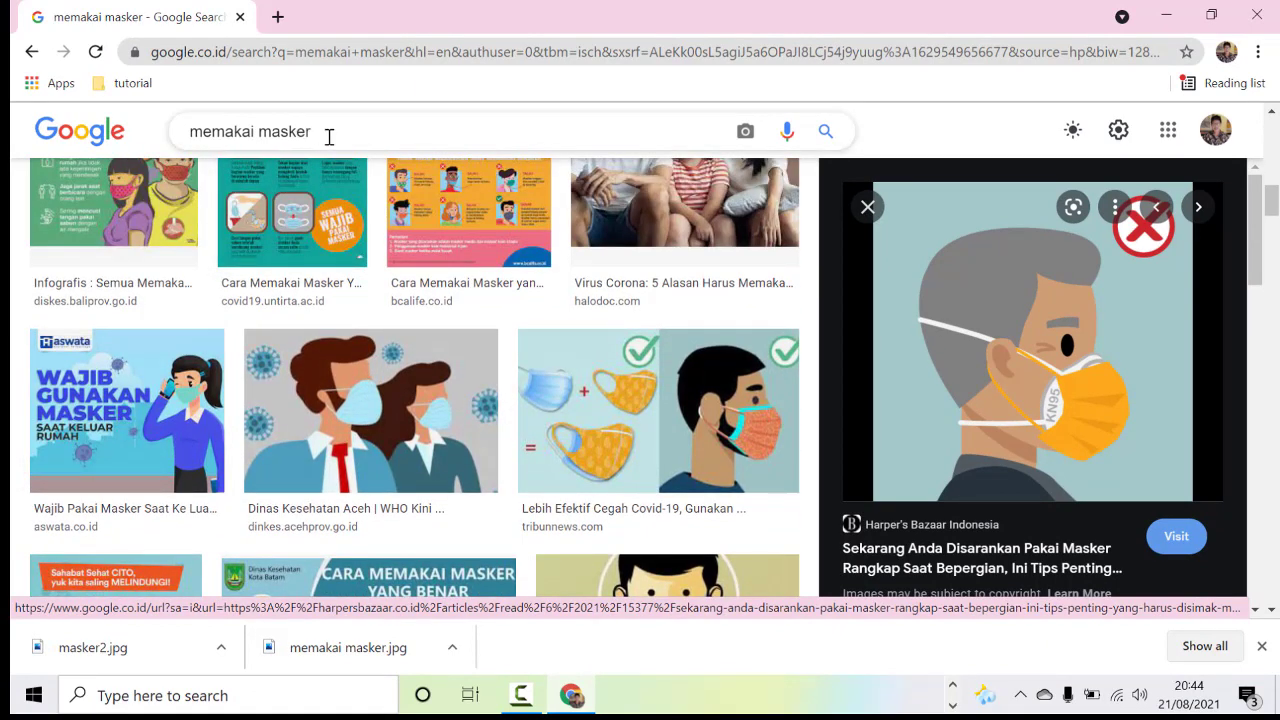
drag(329, 136, 186, 143)
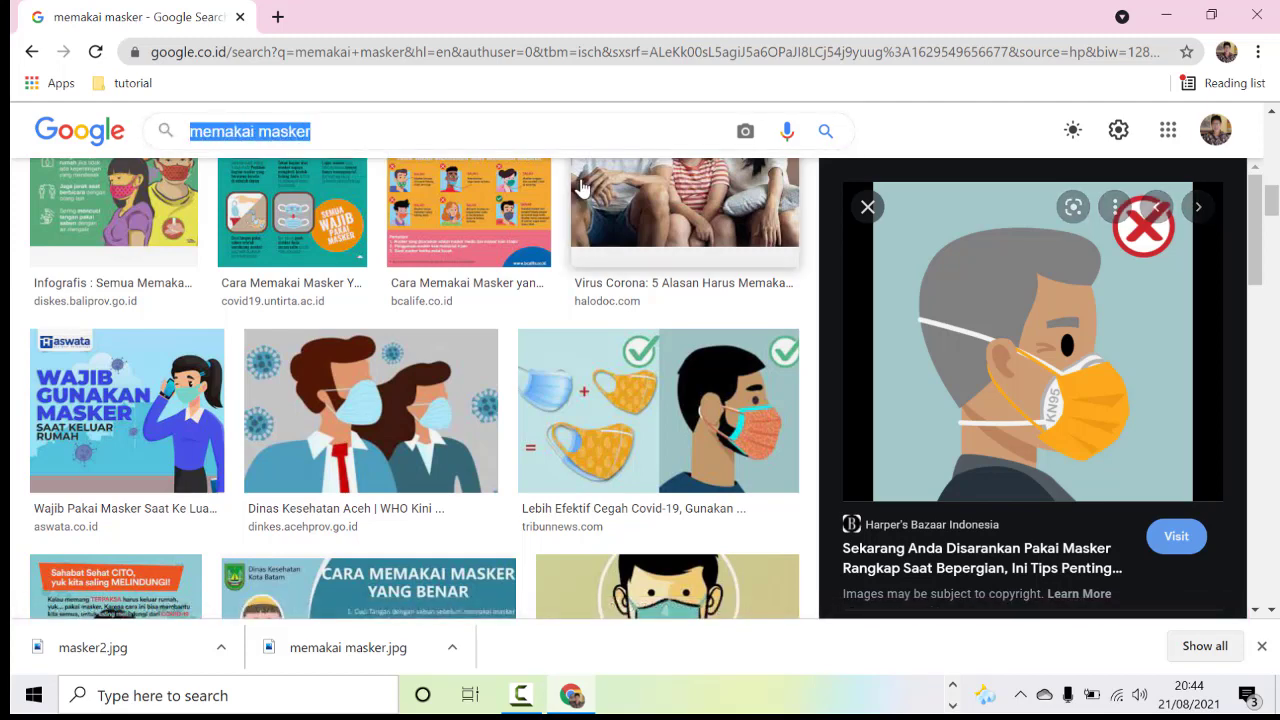
text(menc)
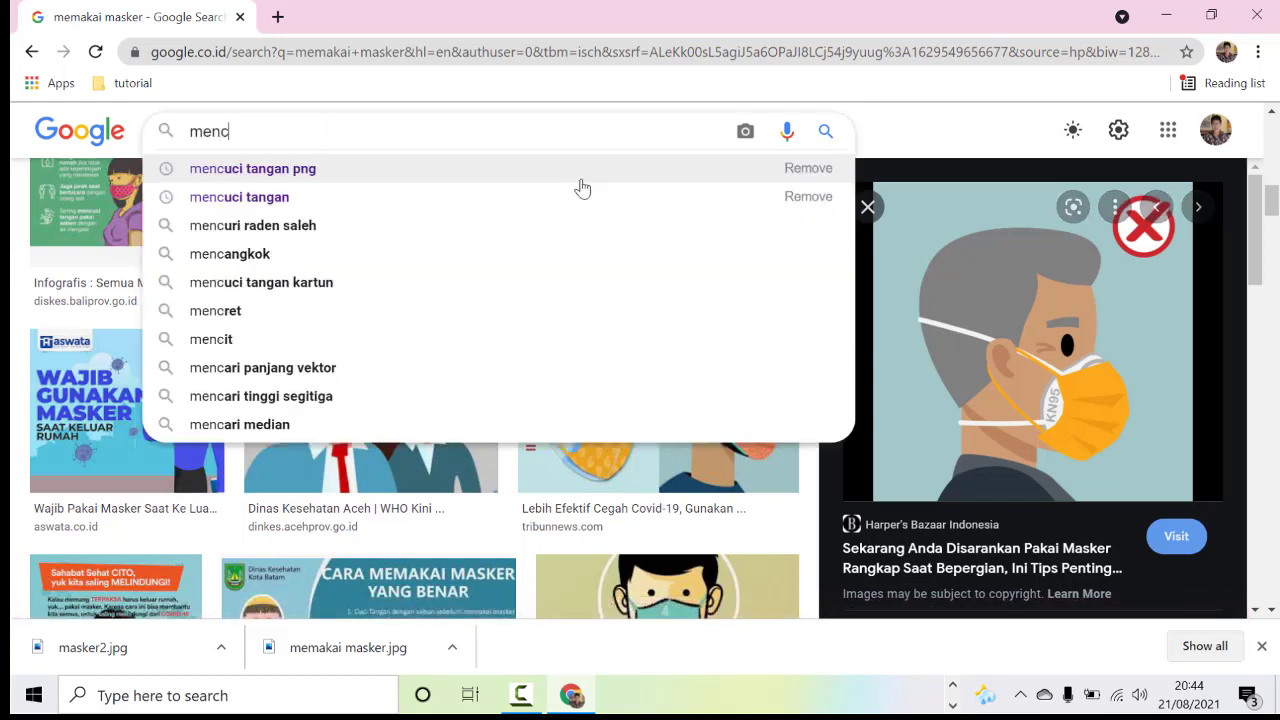
text(uci tangan)
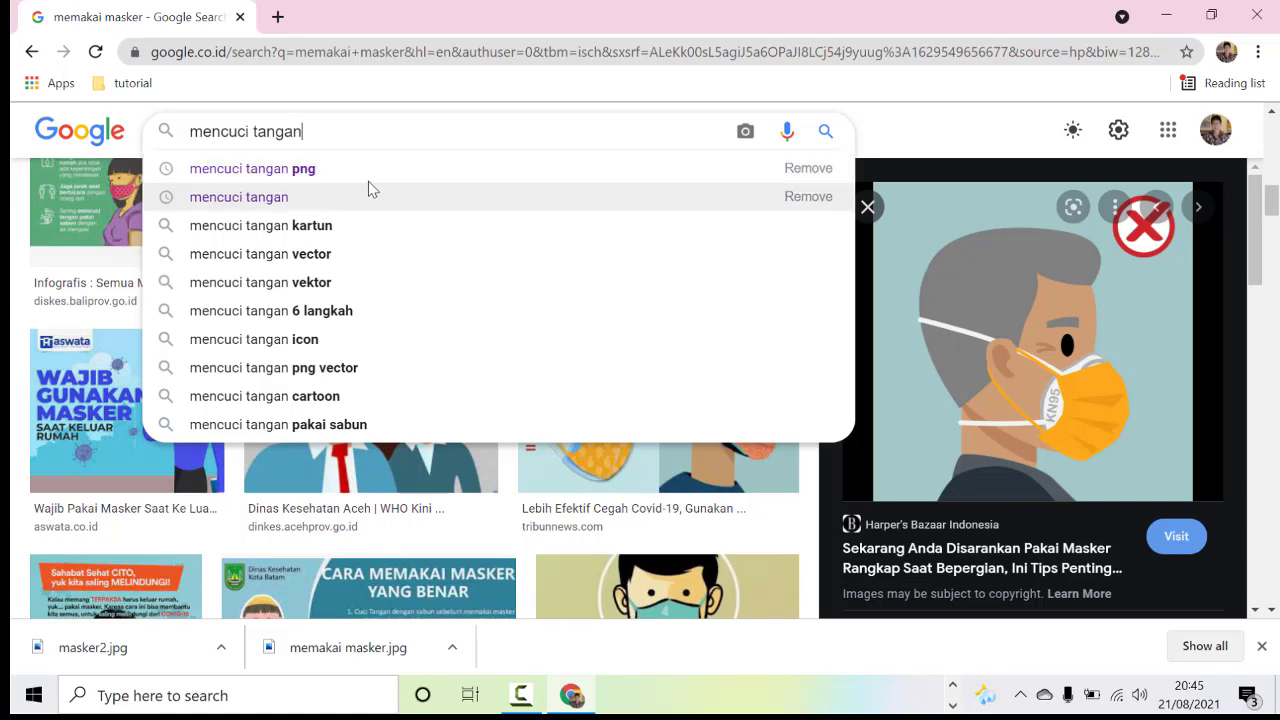
click(315, 184)
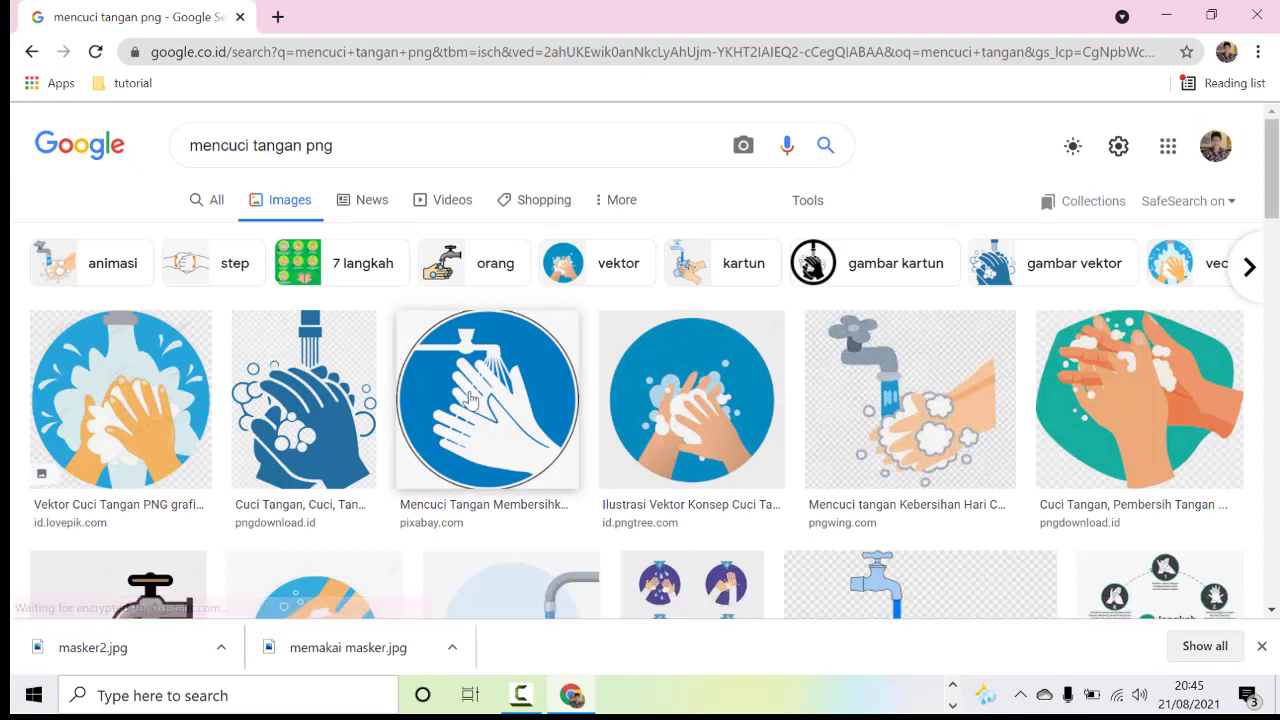
Browse the hand-washing results and preview the id.lovepik.com vector of soapy hands under running water
scroll(800, 398, down, 5)
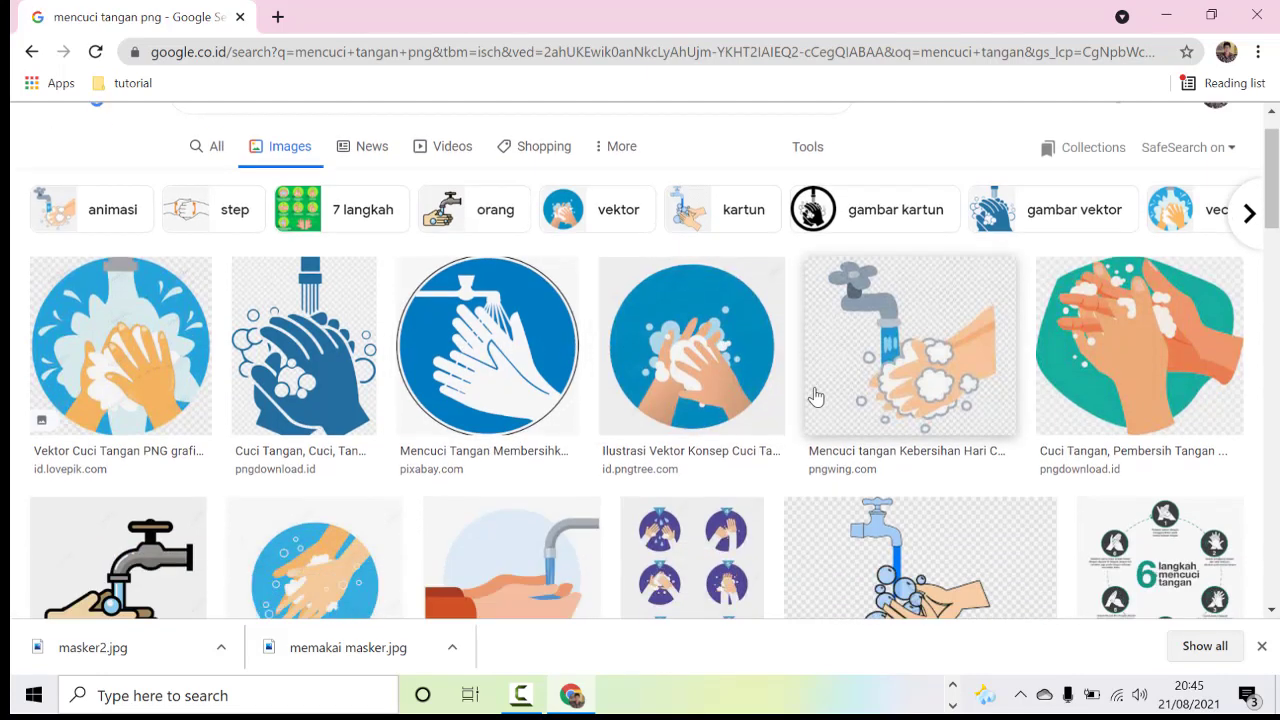
scroll(815, 395, down, 4)
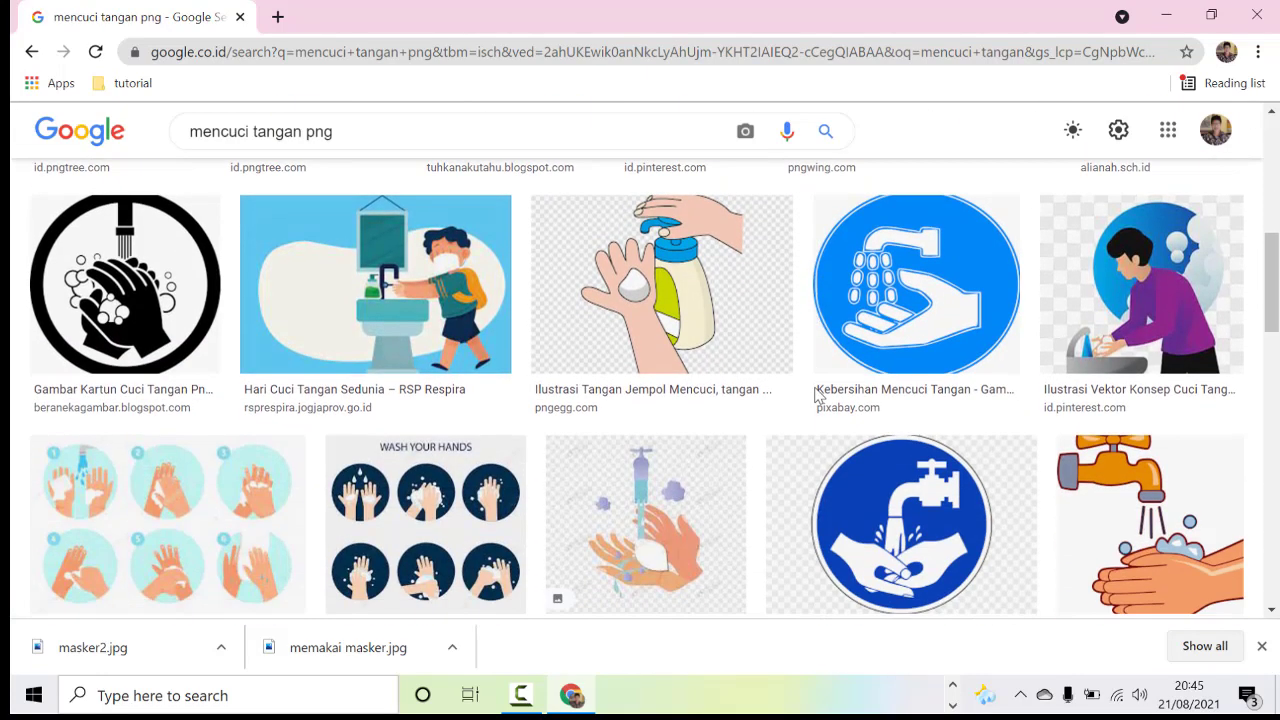
scroll(815, 395, up, 1)
scroll(815, 395, up, 8)
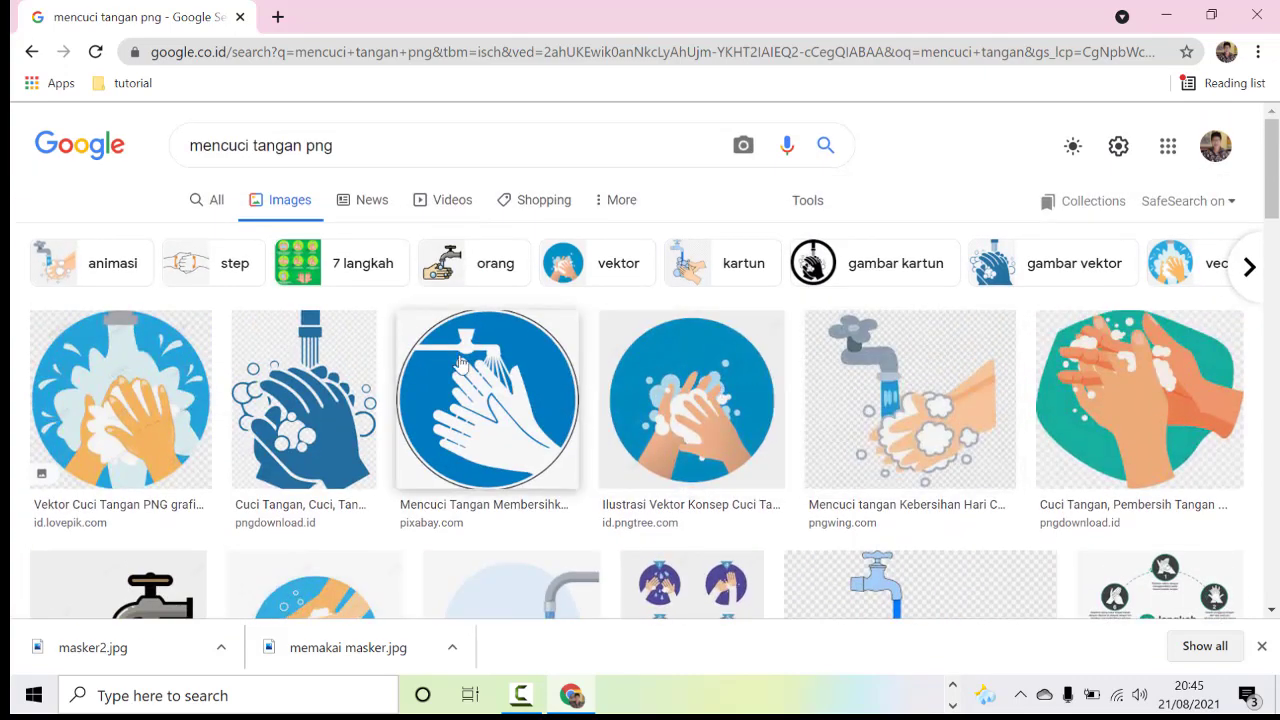
click(147, 374)
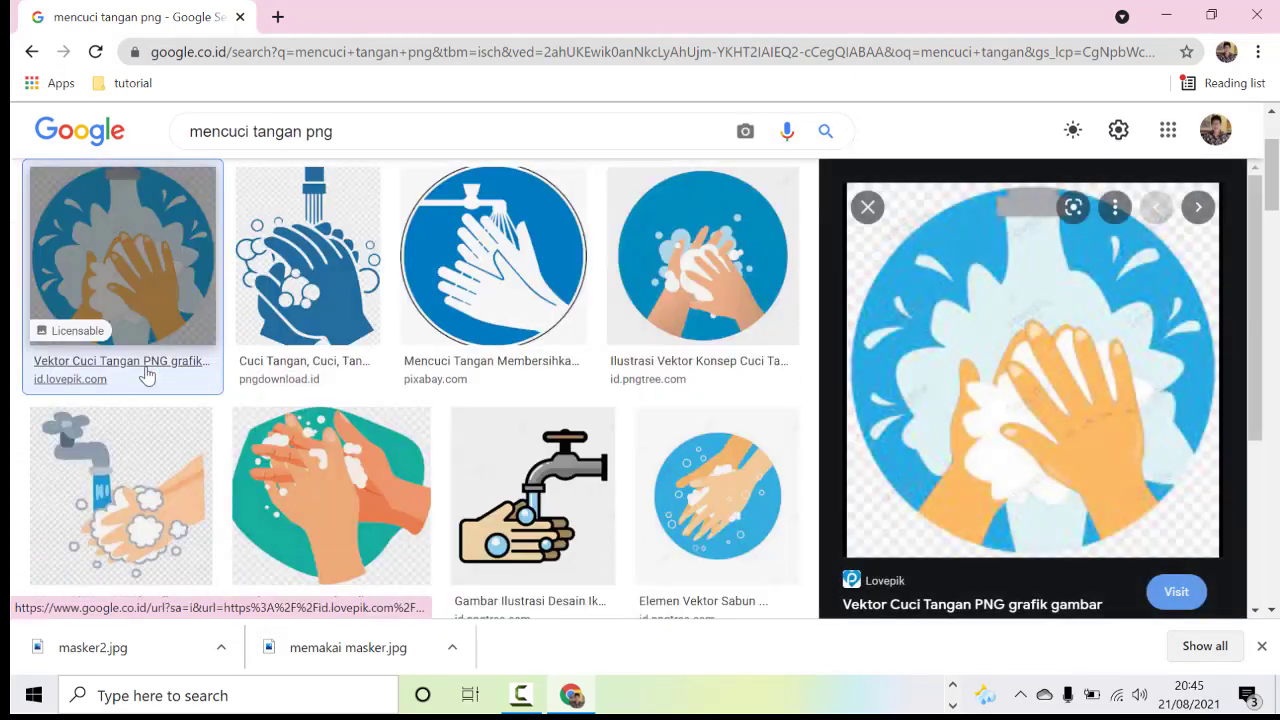
Save the previewed Lovepik image as a PNG named "mencuci tangan" in the prokes folder
right_click(917, 304)
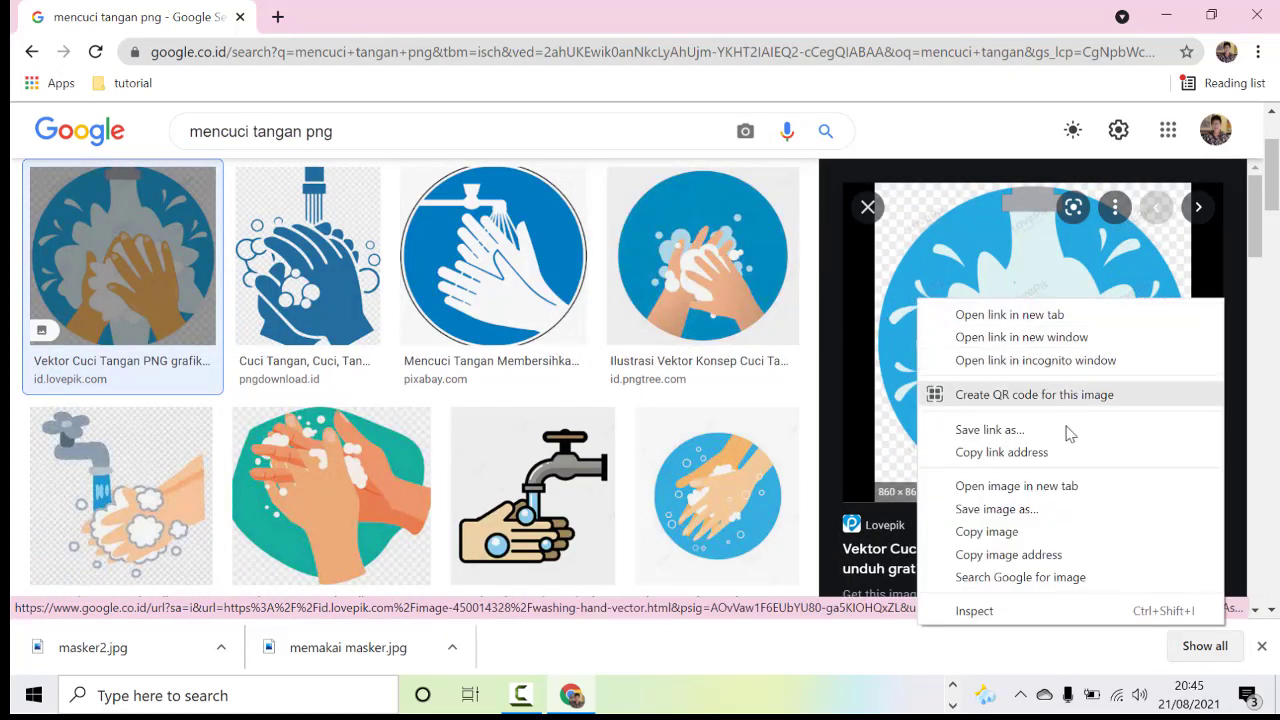
click(1016, 518)
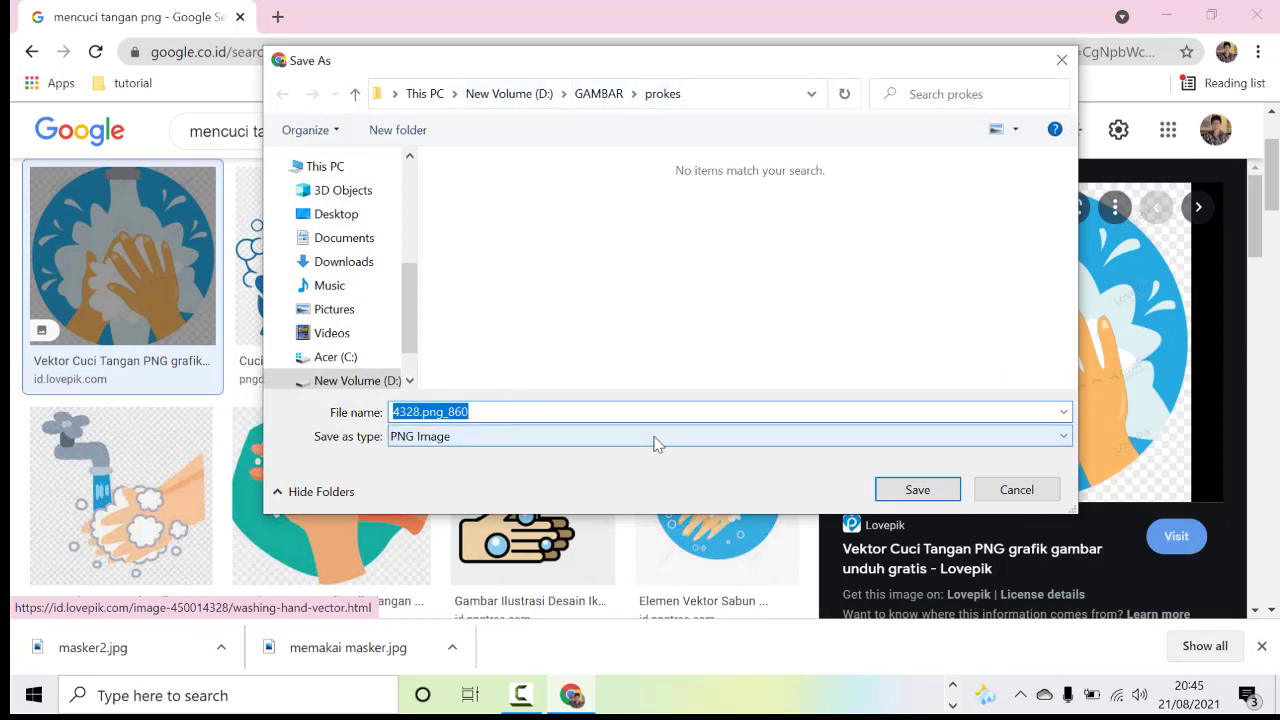
text(mencuci tangan)
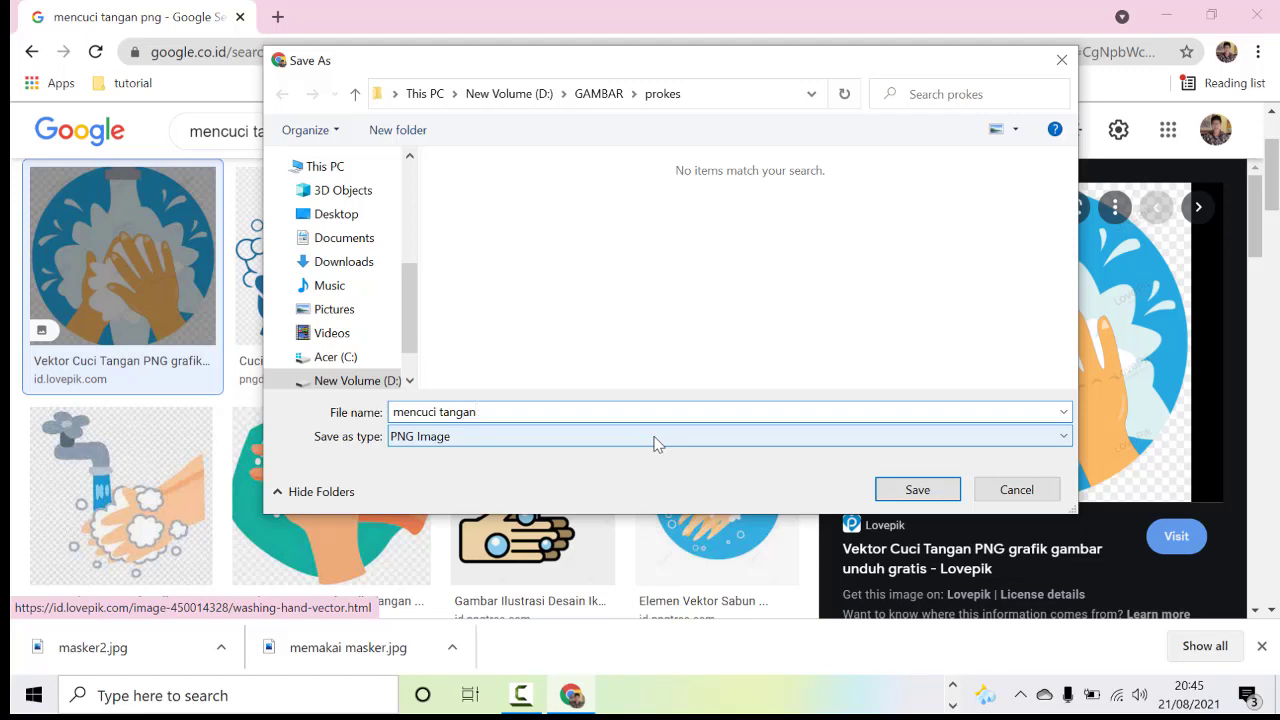
click(914, 490)
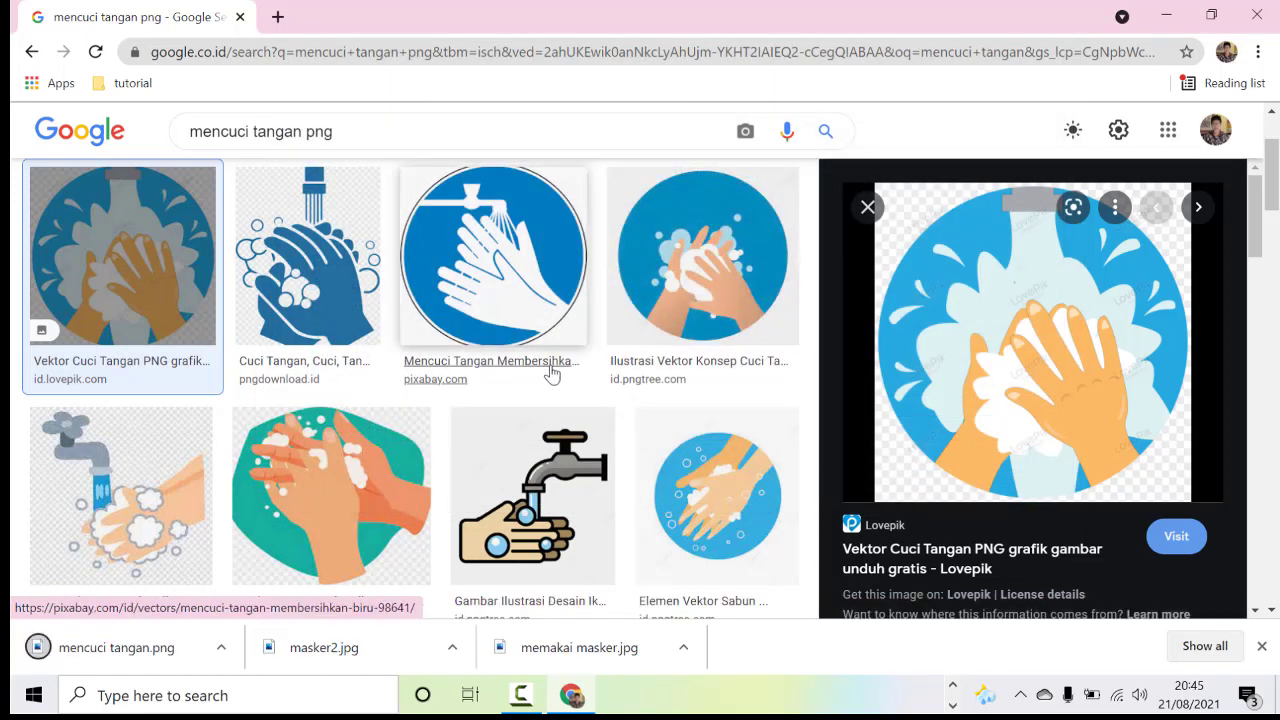
Save the id.pngtree.com illustration of soapy hands on a blue circle as a JPEG named "mencuci tangan 2" in the prokes folder
scroll(571, 305, up, 1)
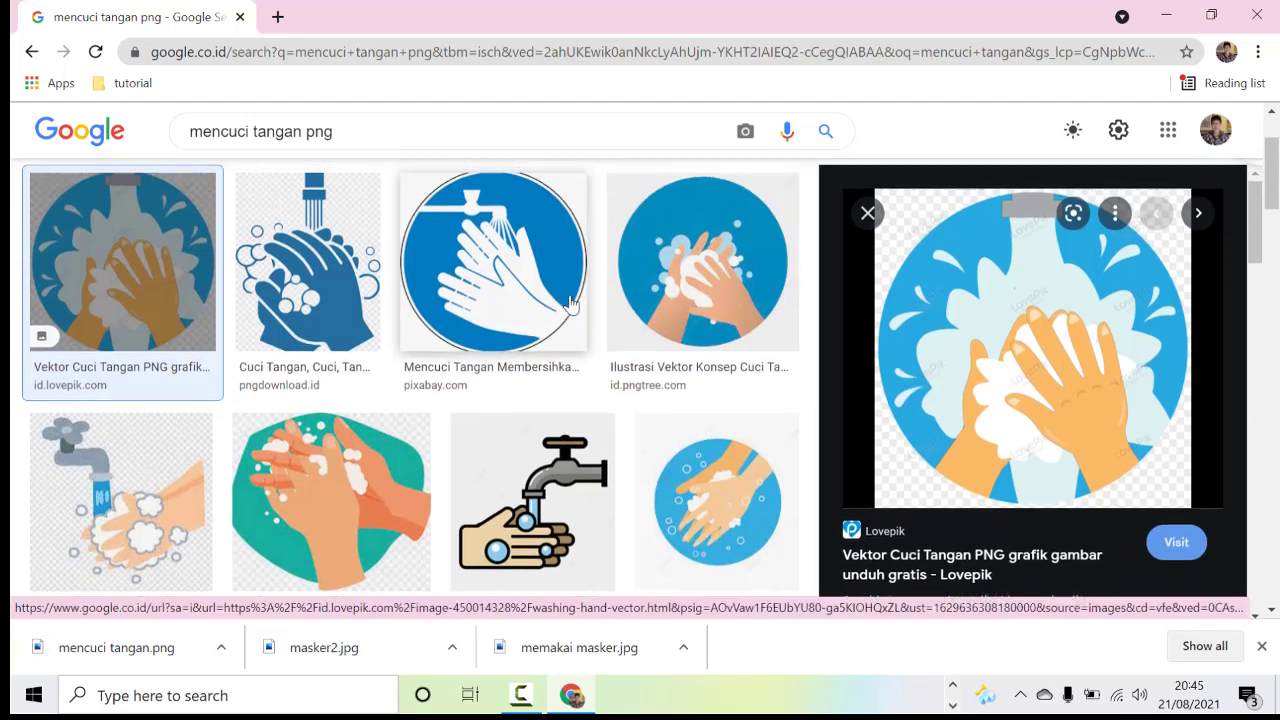
scroll(571, 303, up, 1)
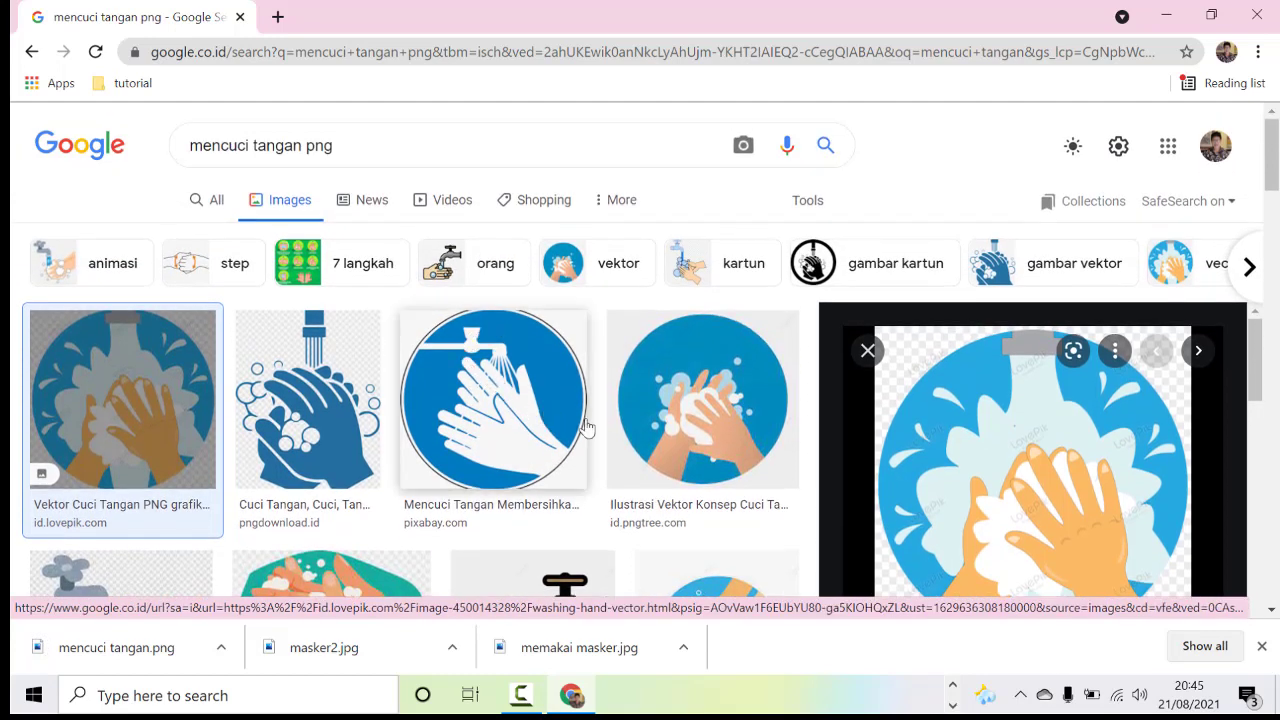
scroll(617, 412, down, 1)
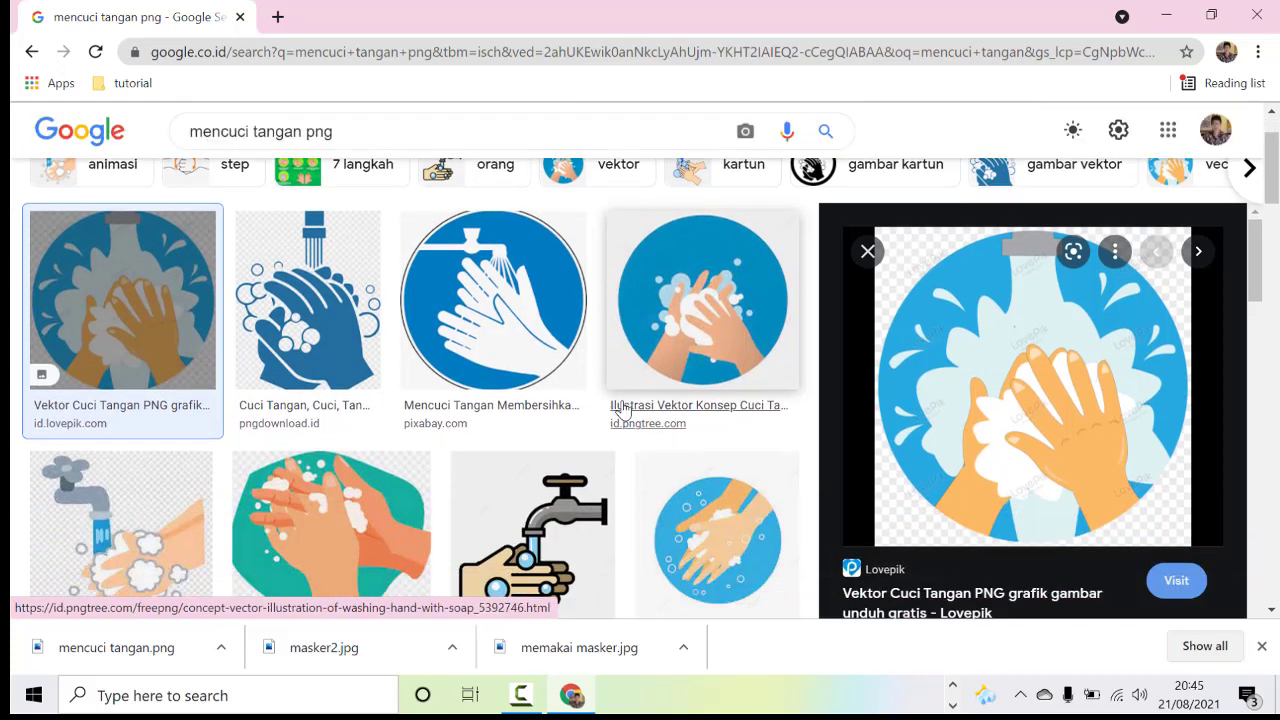
right_click(693, 318)
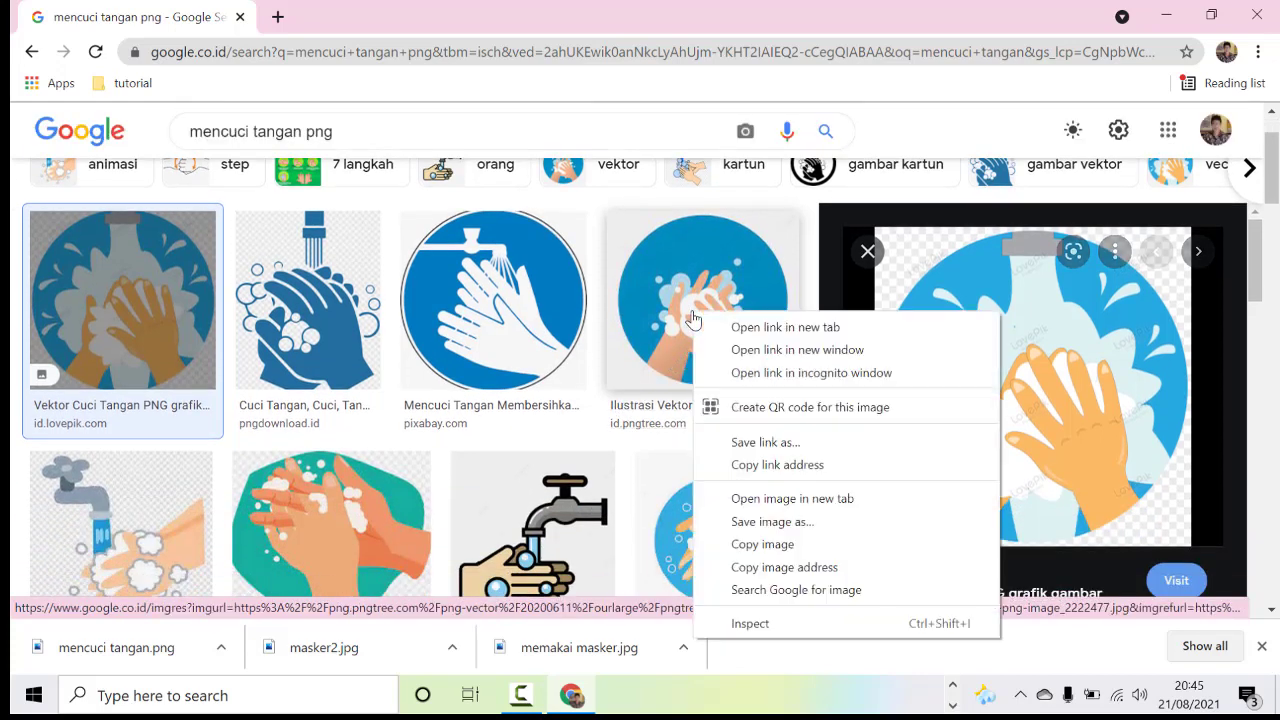
click(781, 521)
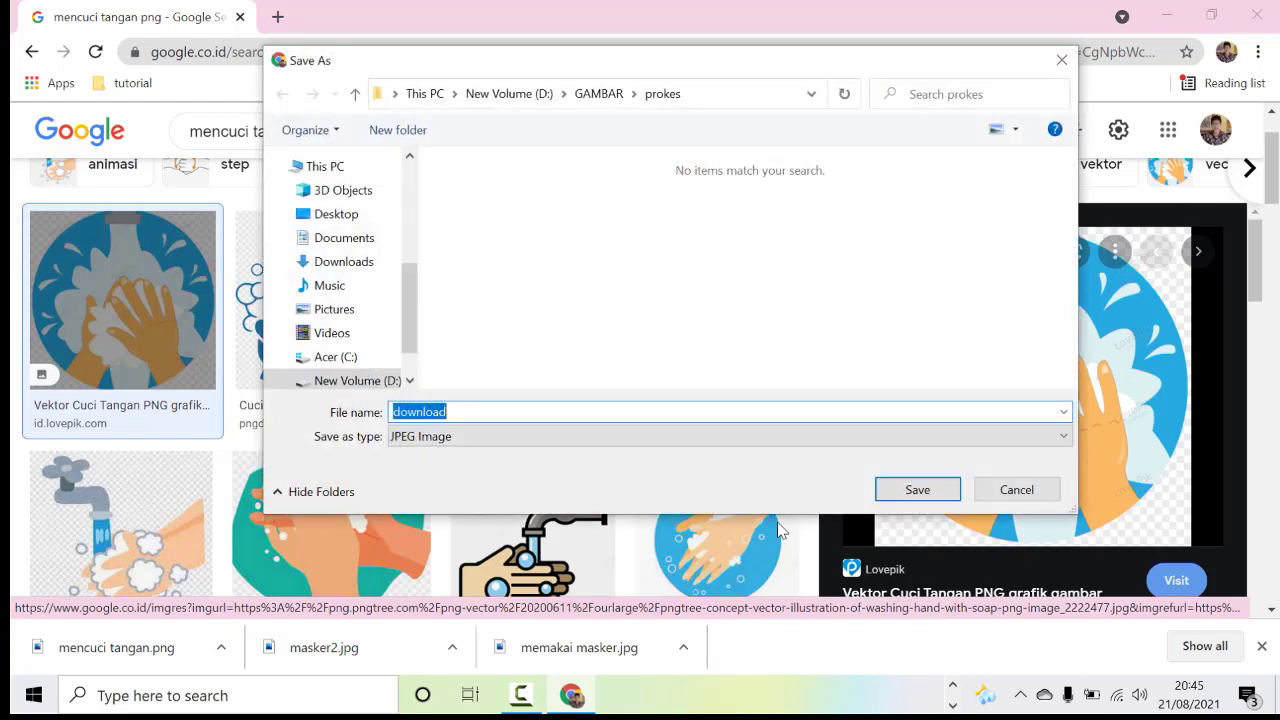
text(mencuci)
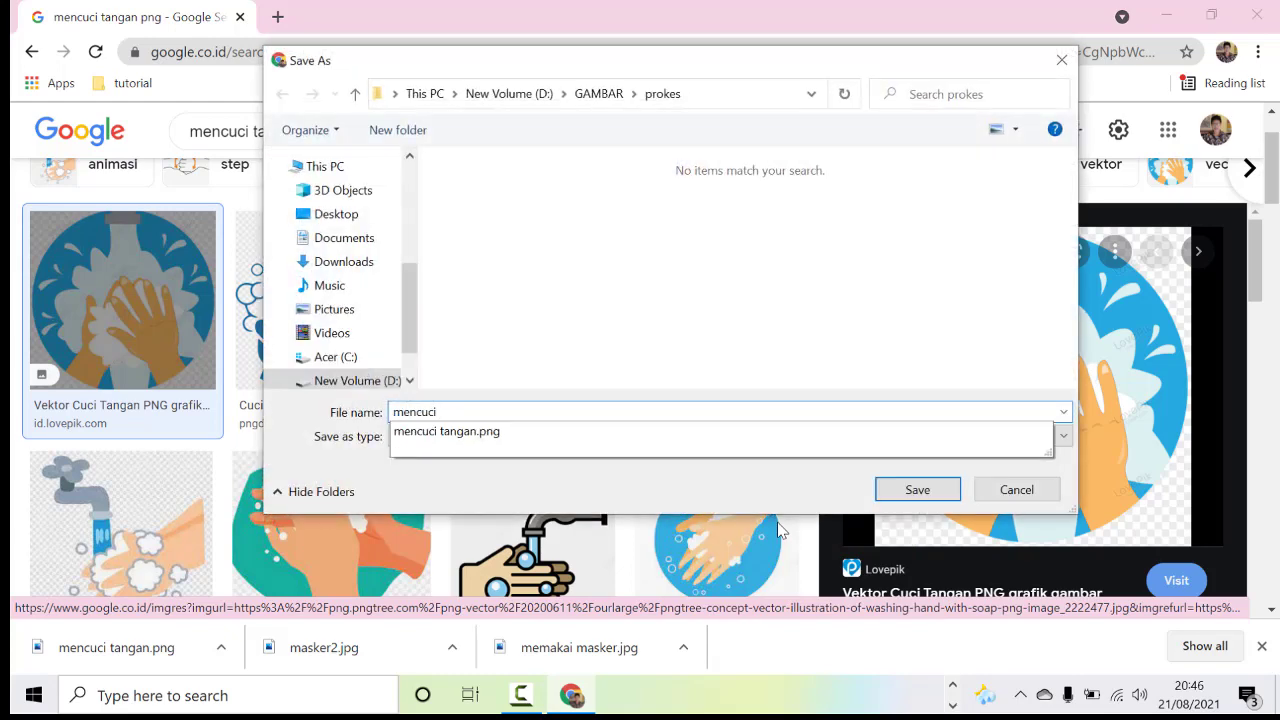
text( tangan 2)
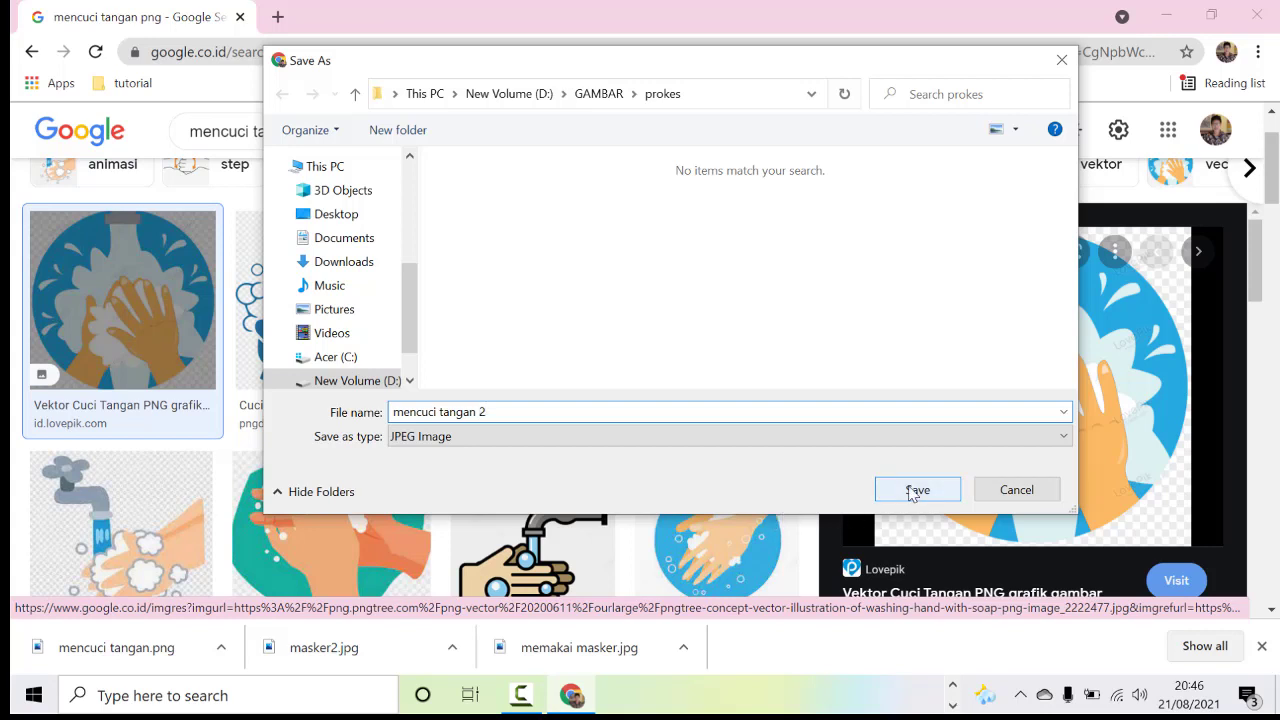
click(915, 490)
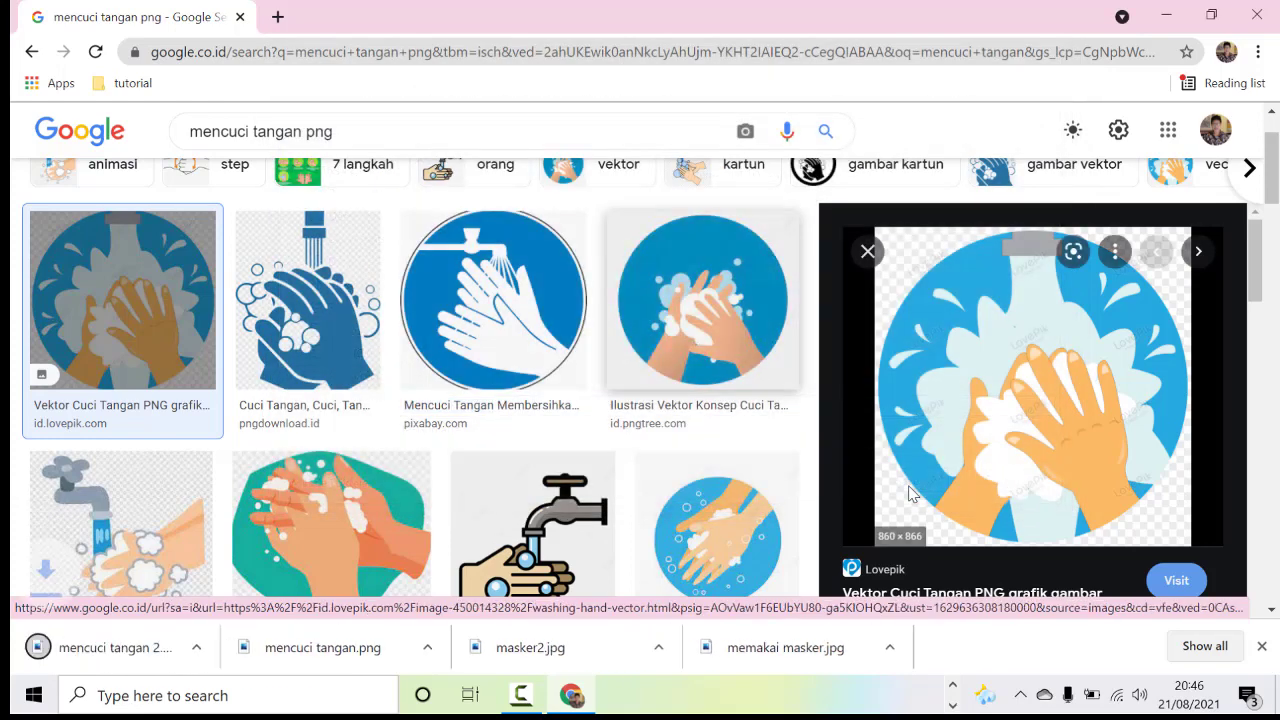
scroll(563, 437, down, 3)
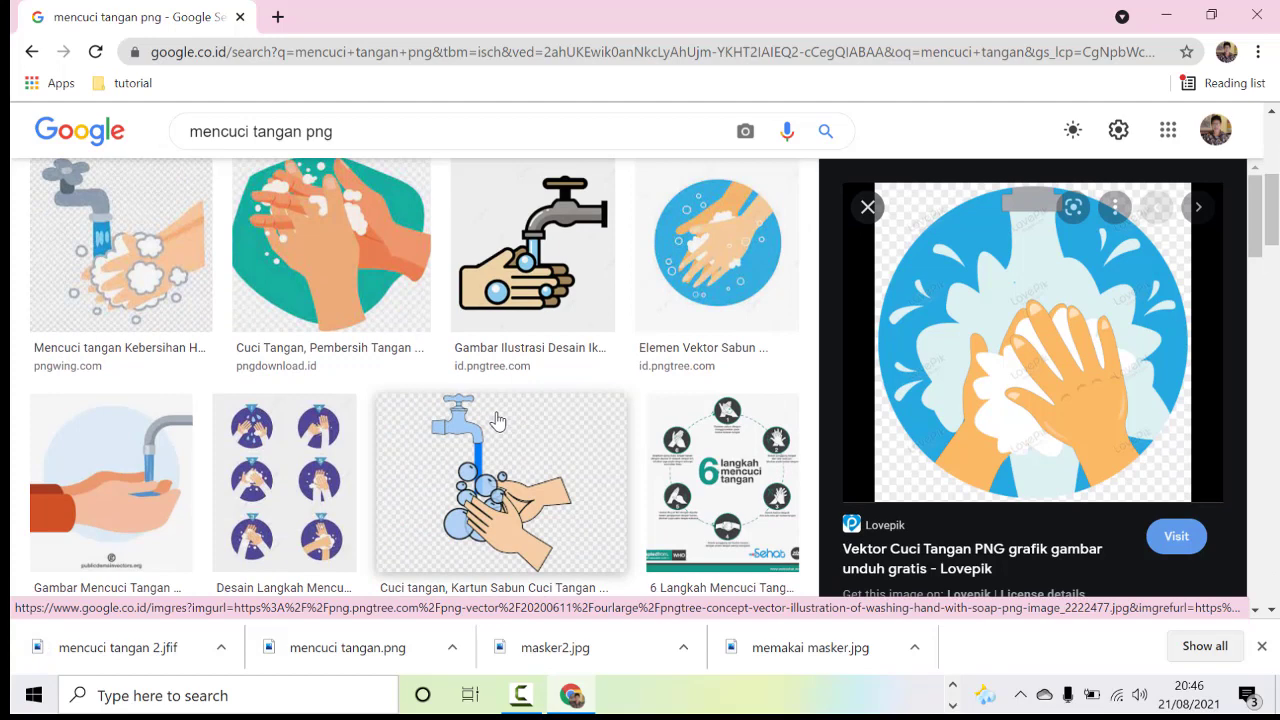
scroll(497, 420, up, 5)
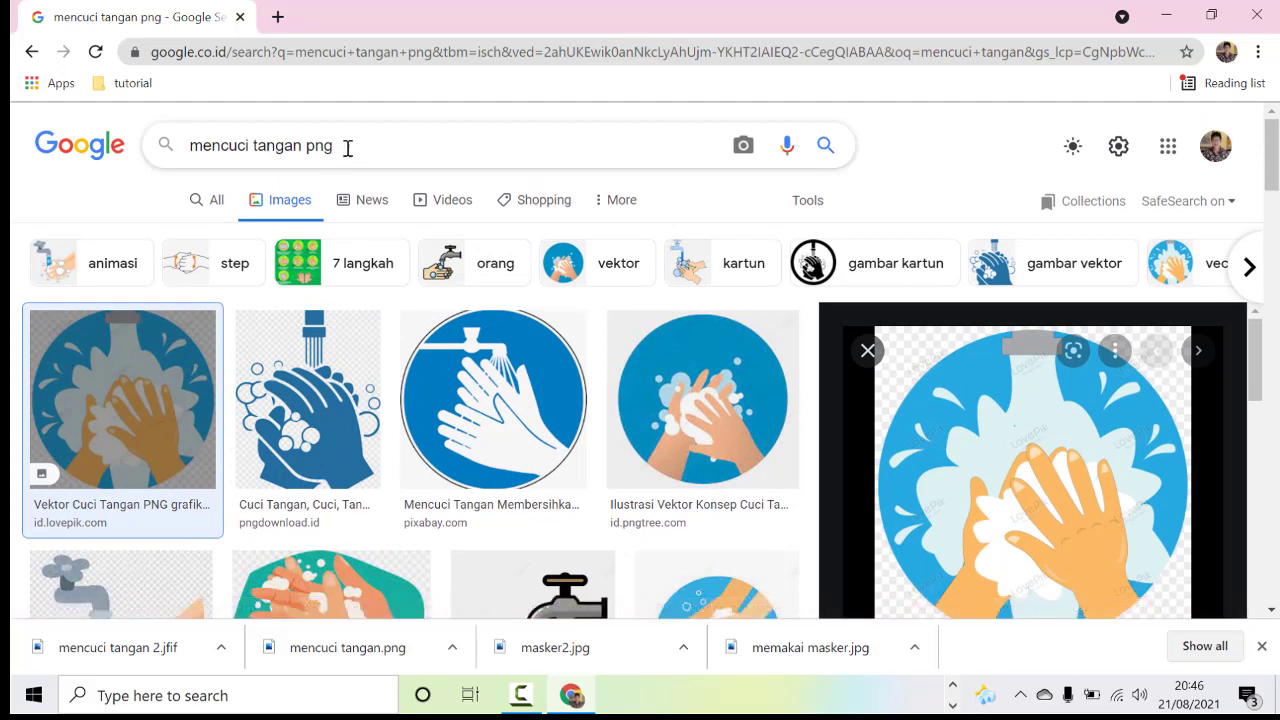
Replace the hand-washing query with an image search for "menjaga jarak kartun"
drag(352, 140, 192, 148)
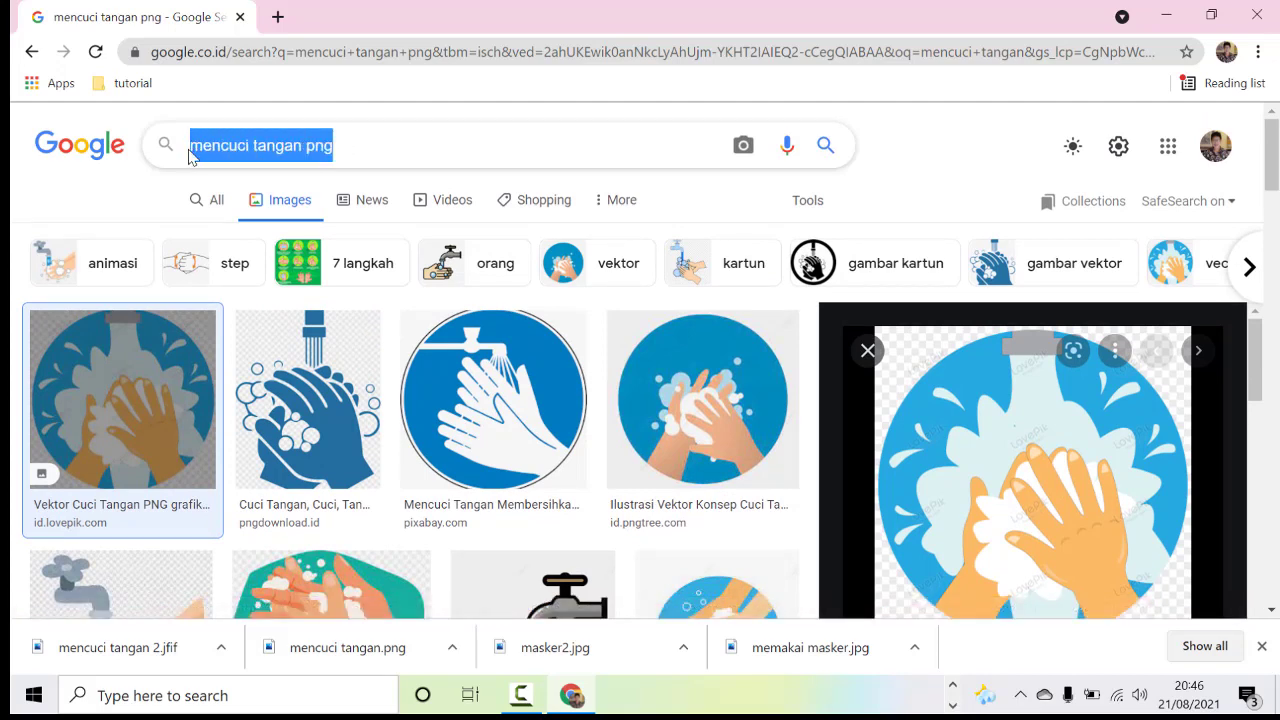
text(menjaga)
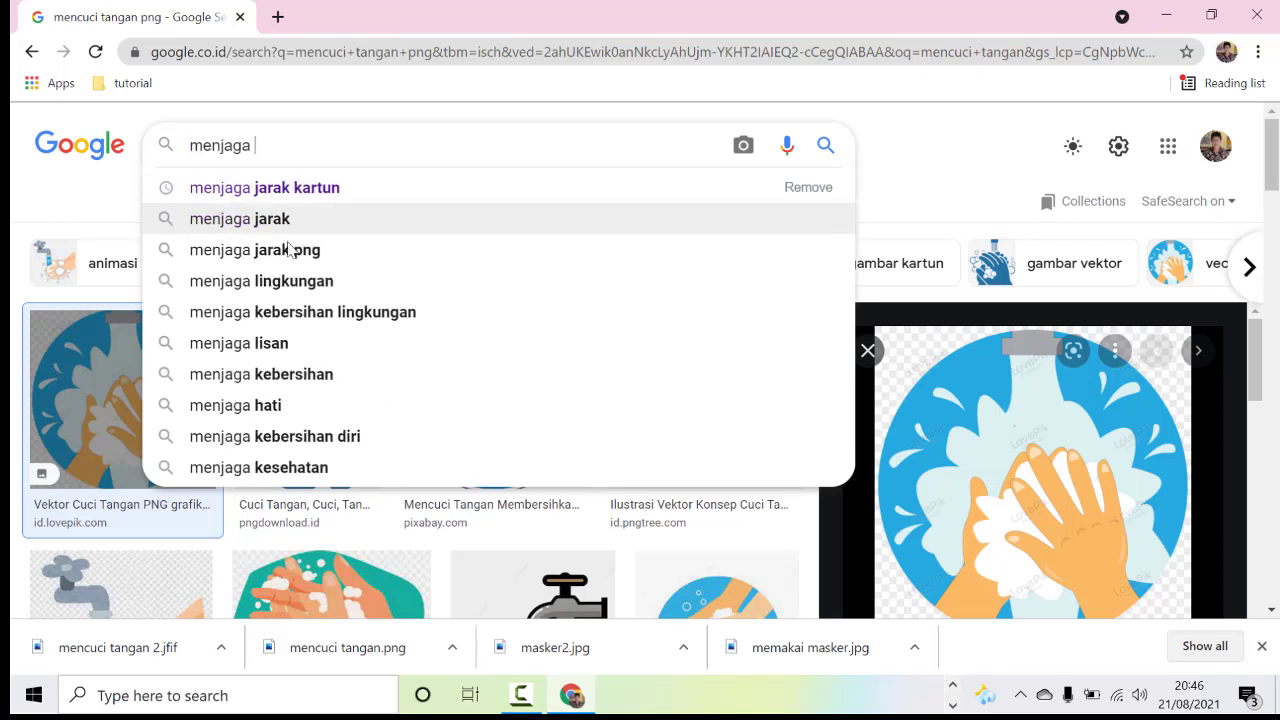
click(272, 190)
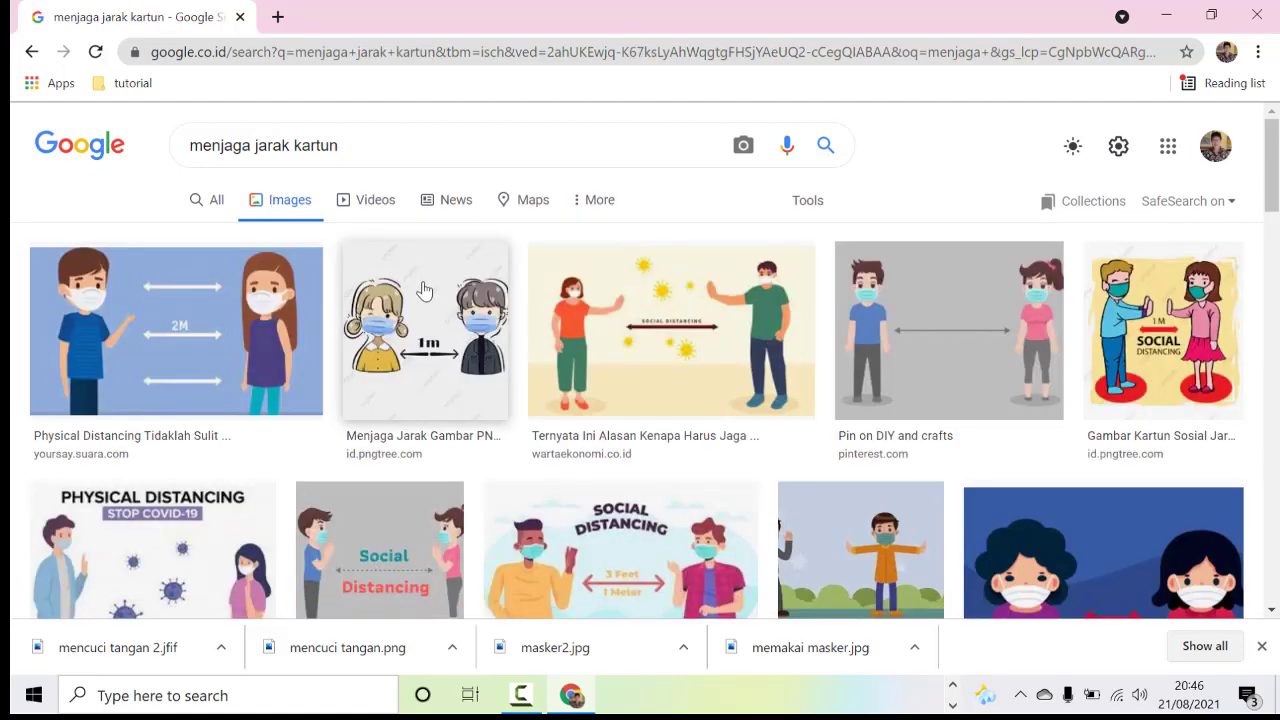
Save the id.pngtree.com illustration of two masked people 1m apart as a JPEG named "menjaga jarak" in the prokes folder
scroll(424, 290, down, 1)
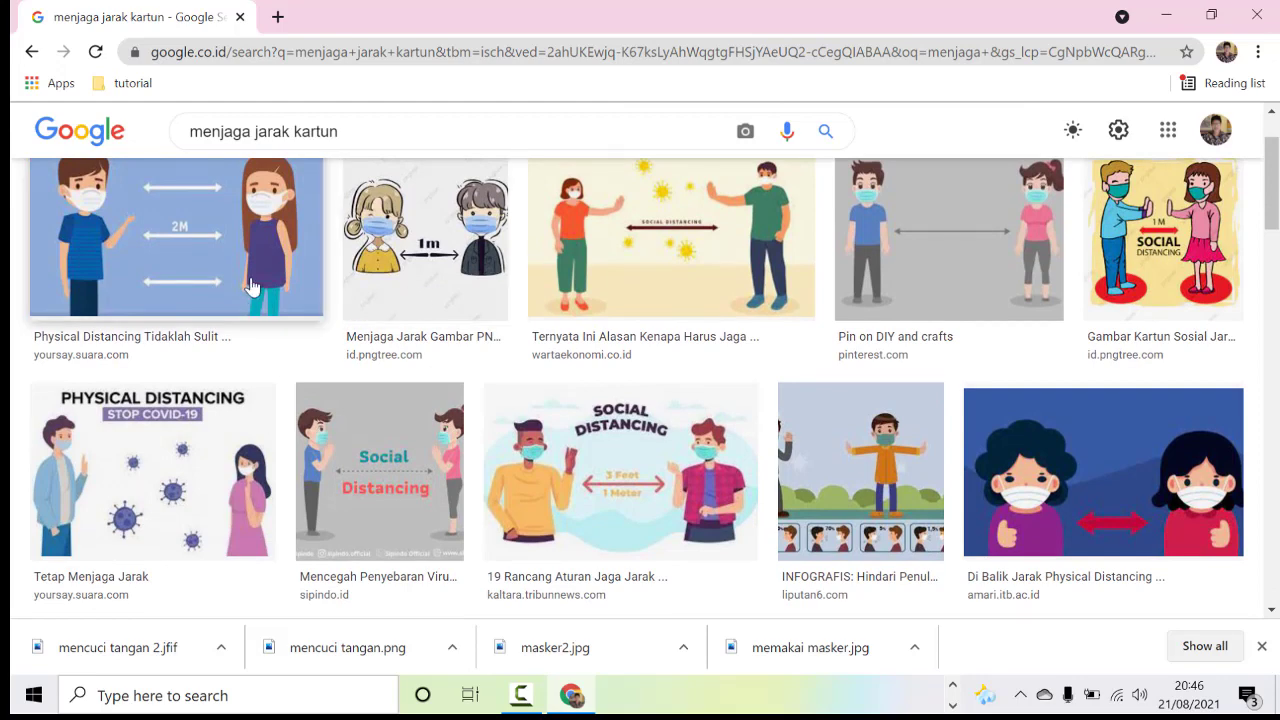
scroll(386, 324, up, 1)
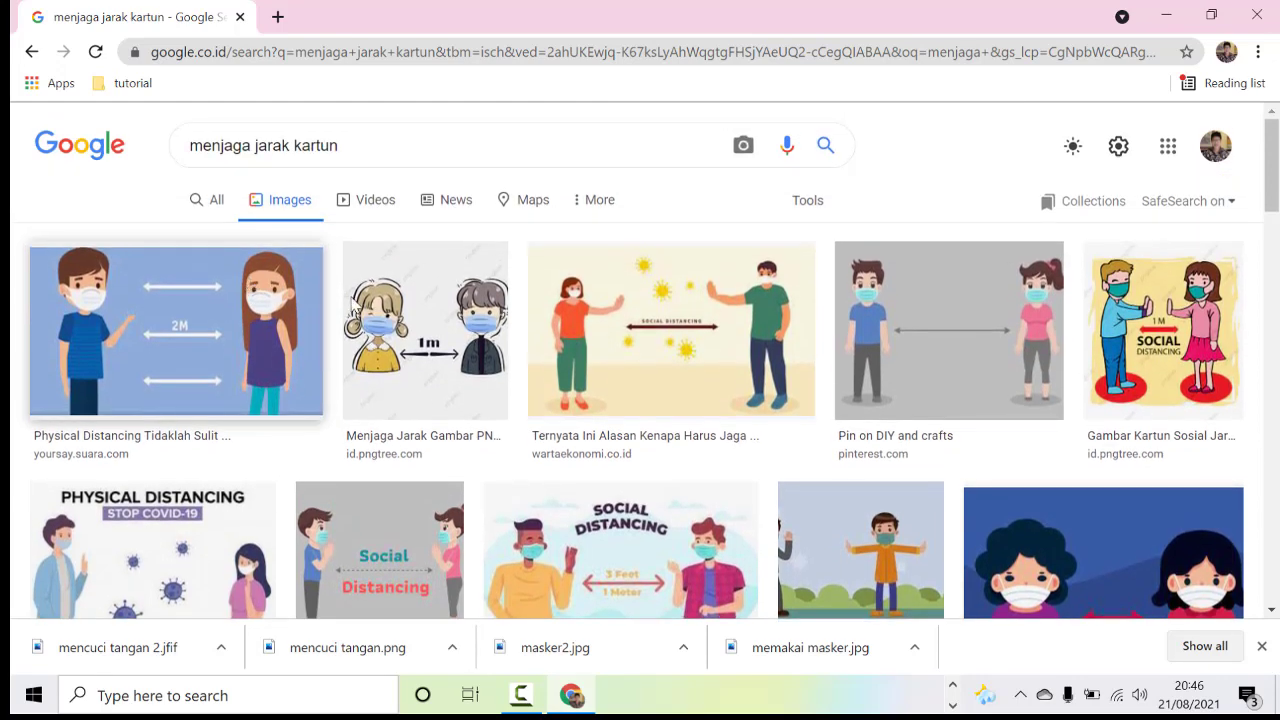
right_click(386, 324)
click(381, 320)
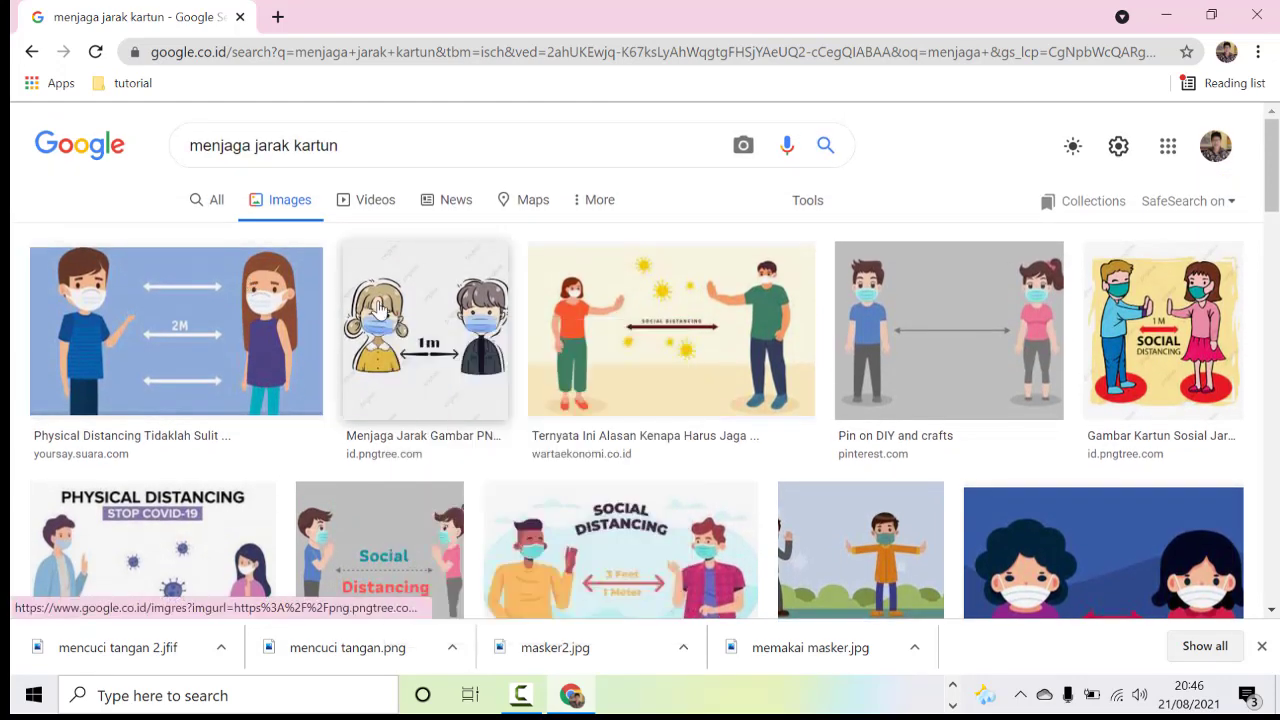
click(381, 320)
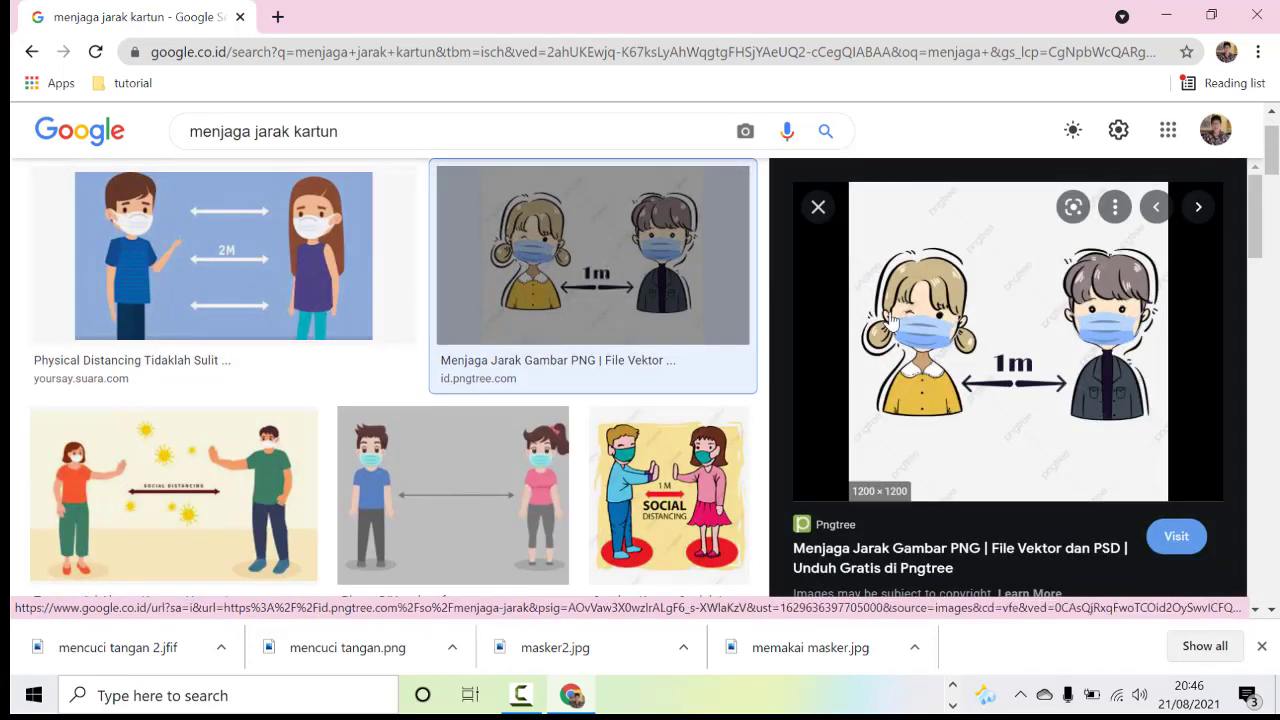
right_click(895, 316)
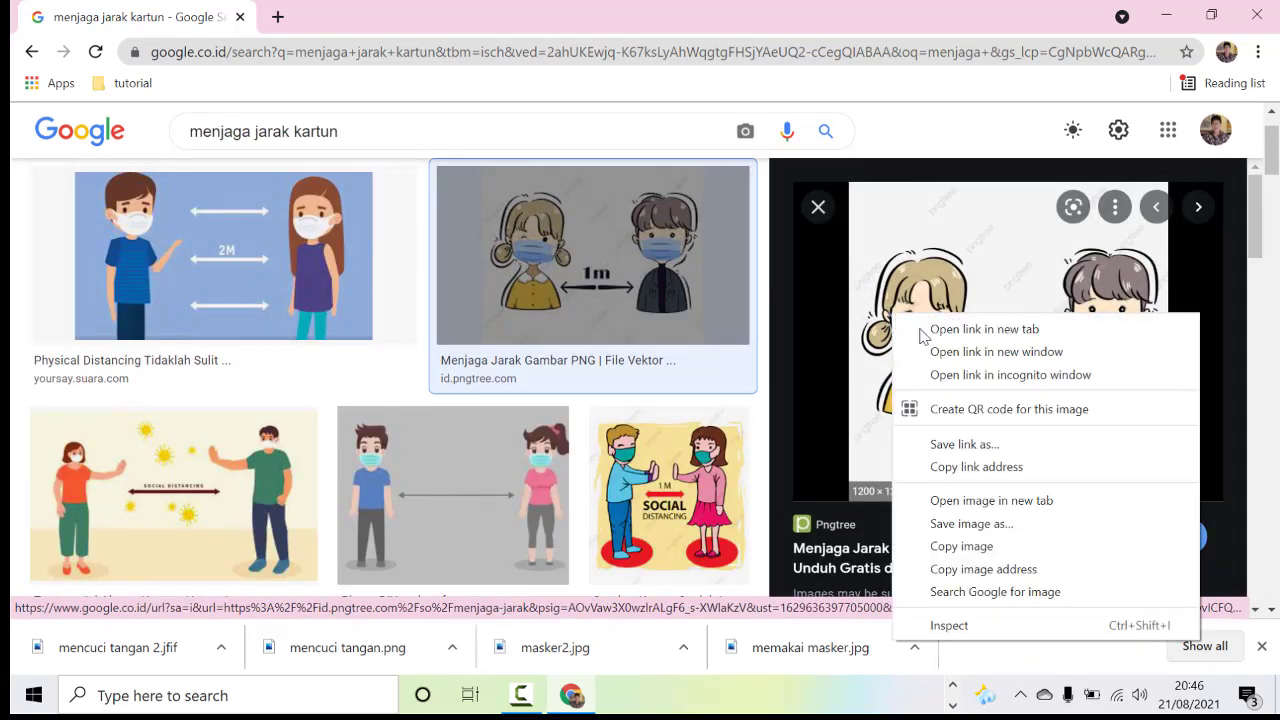
click(984, 523)
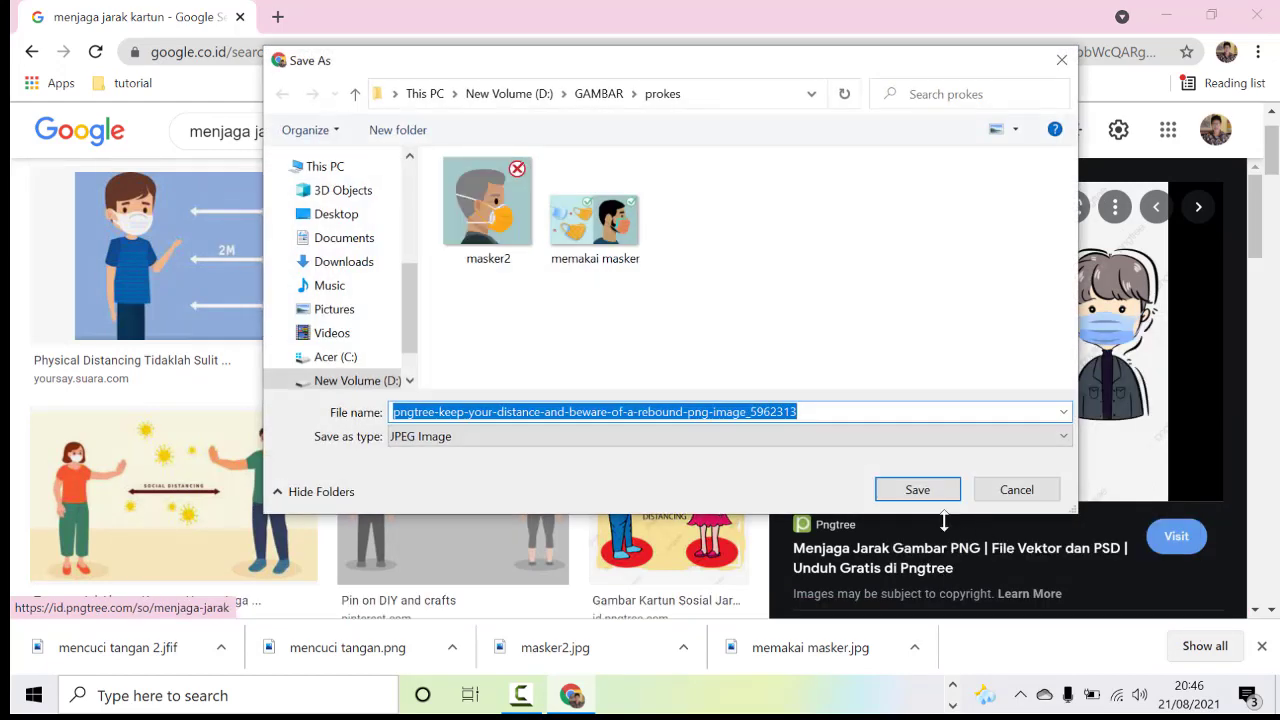
text(menjaga jarak)
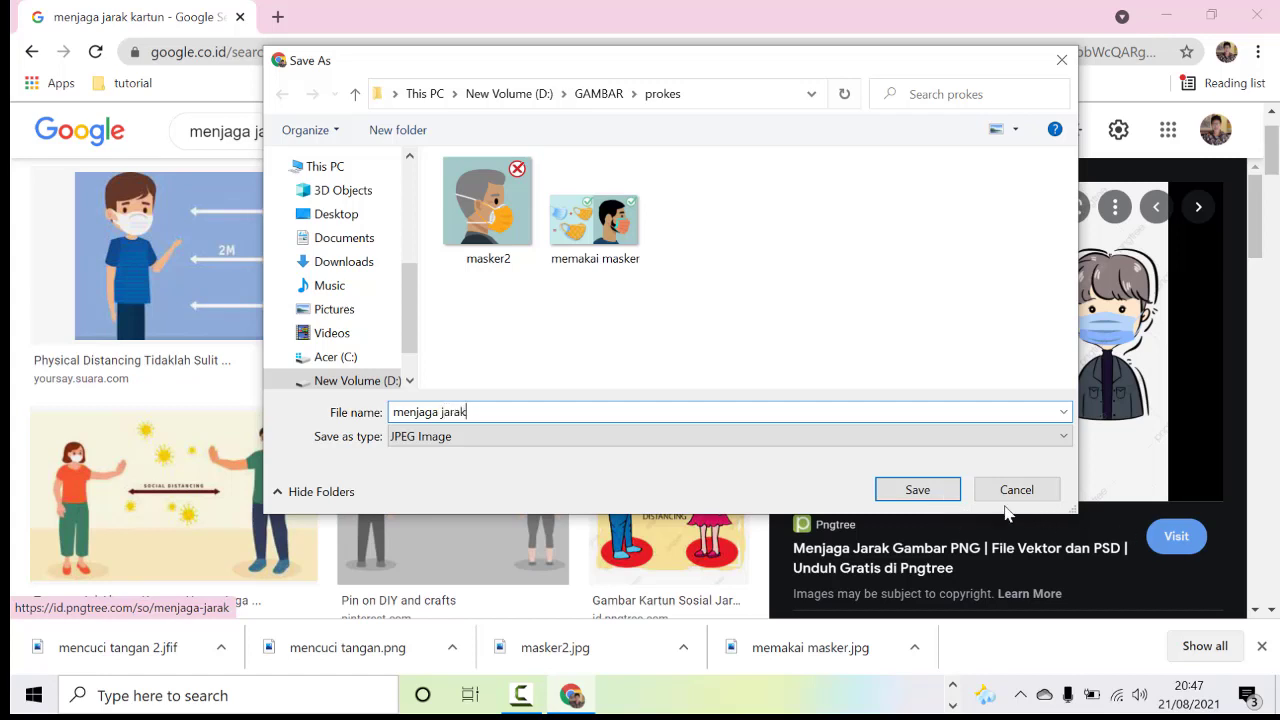
click(937, 493)
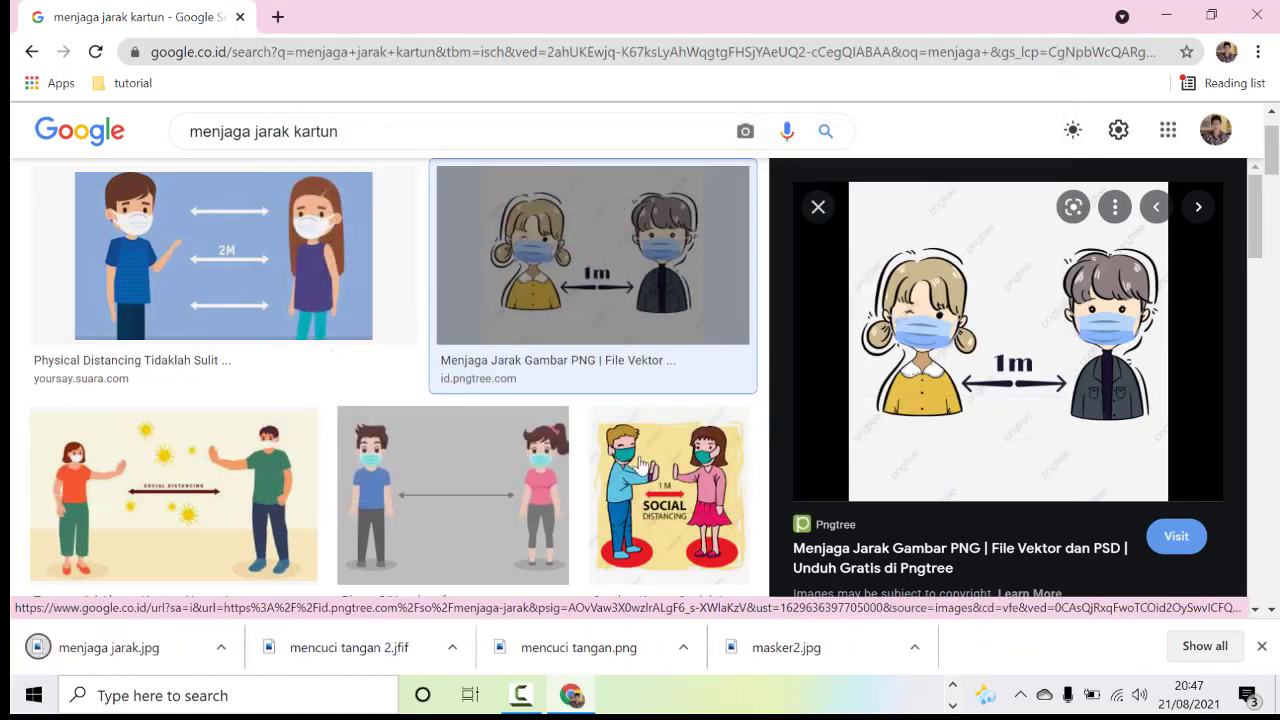
Look through the "menjaga jarak kartun" image results down to the related searches for more social-distancing pictures
scroll(515, 435, down, 3)
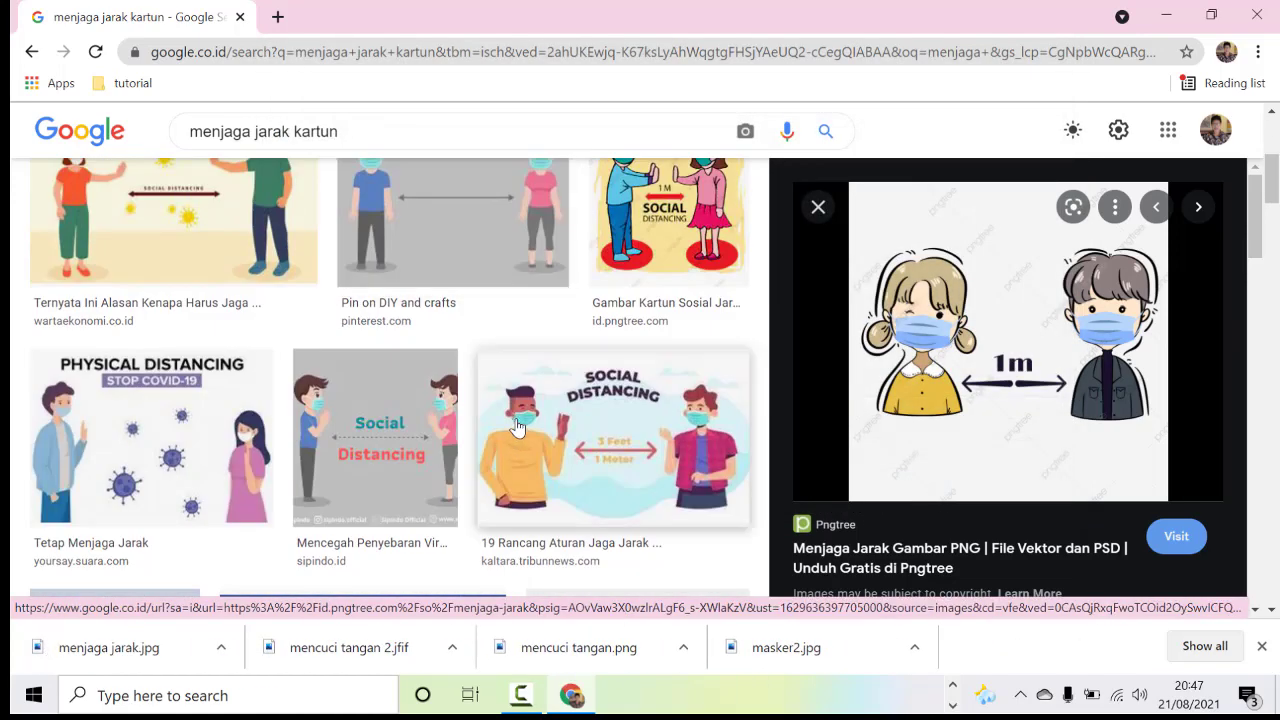
scroll(420, 295, up, 3)
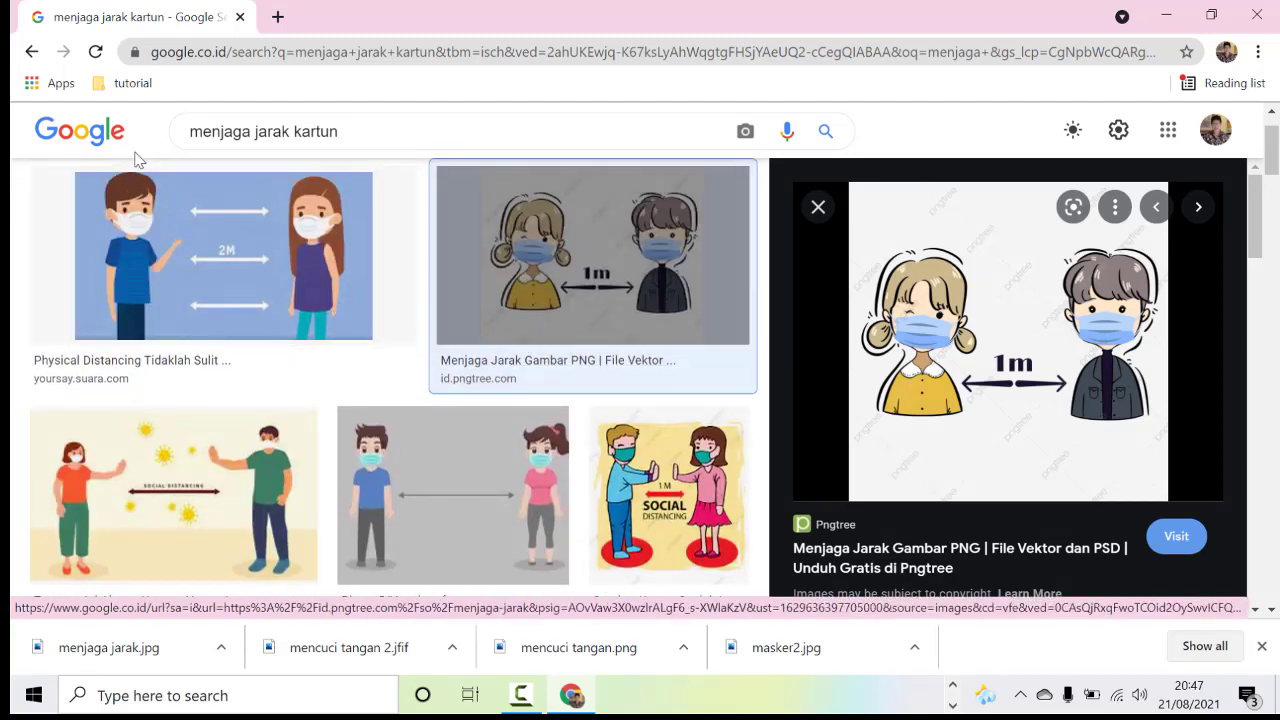
scroll(244, 128, up, 1)
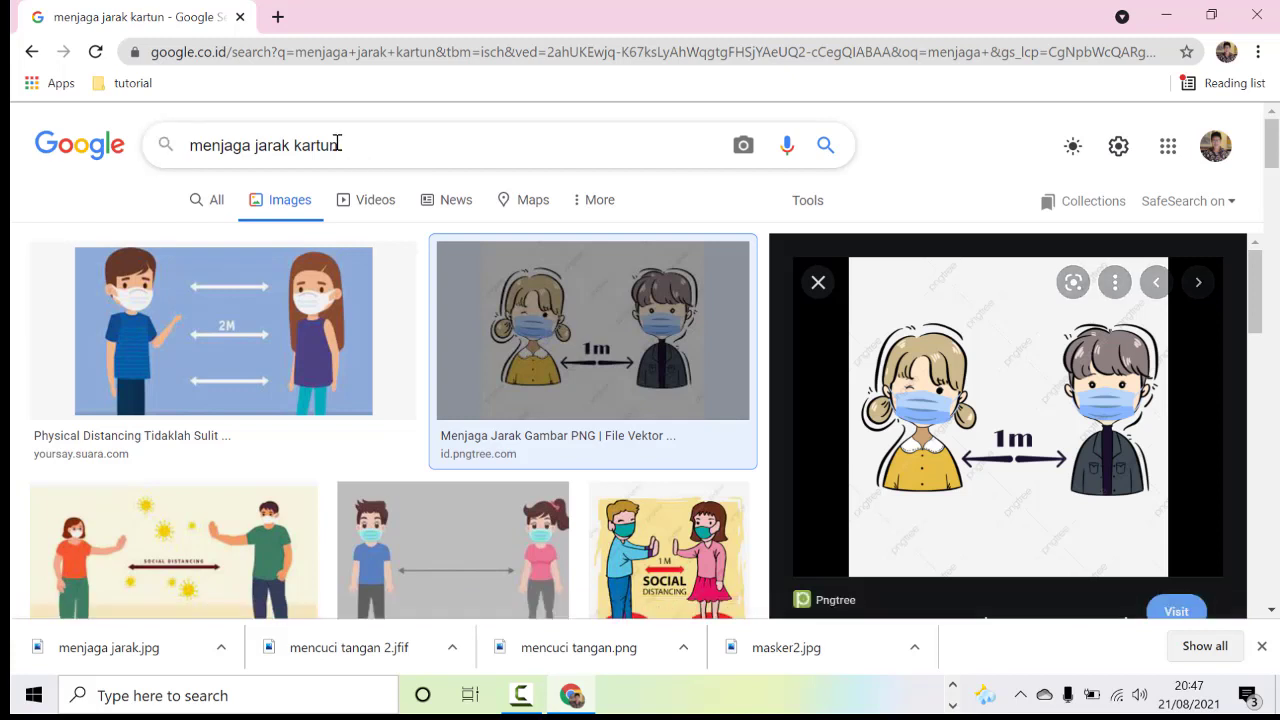
drag(334, 145, 189, 147)
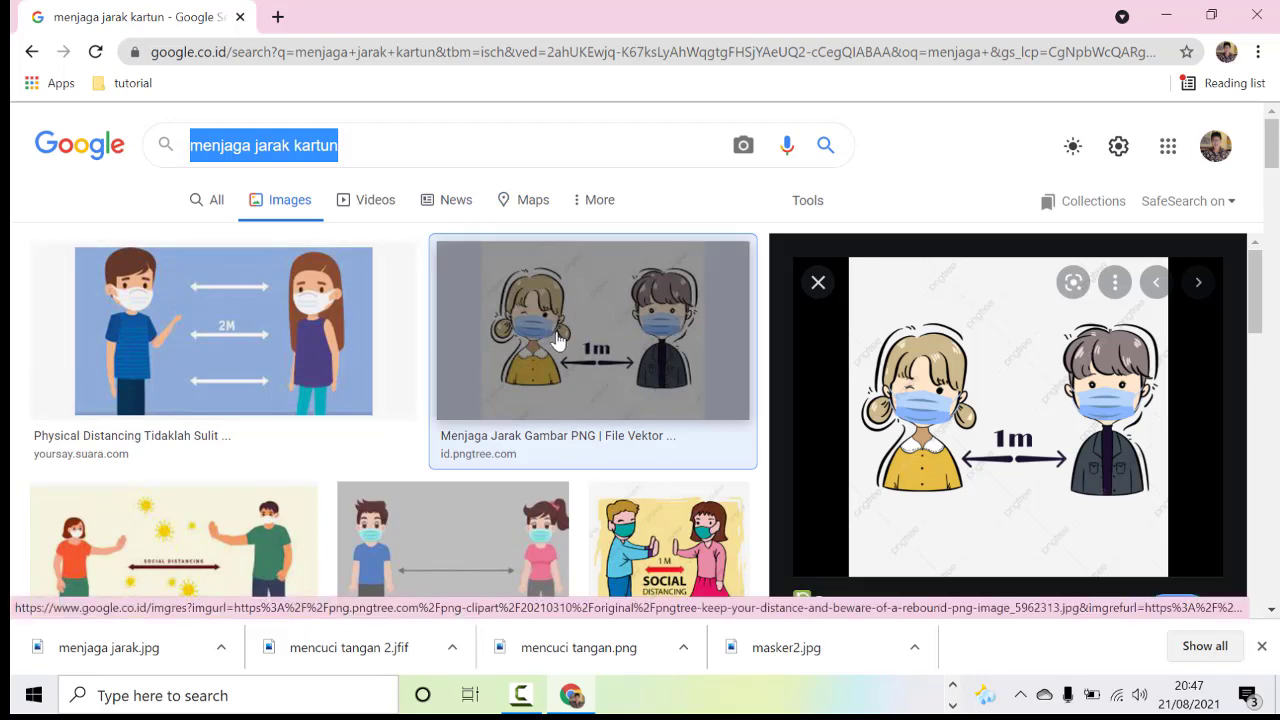
scroll(556, 343, down, 2)
scroll(556, 343, down, 6)
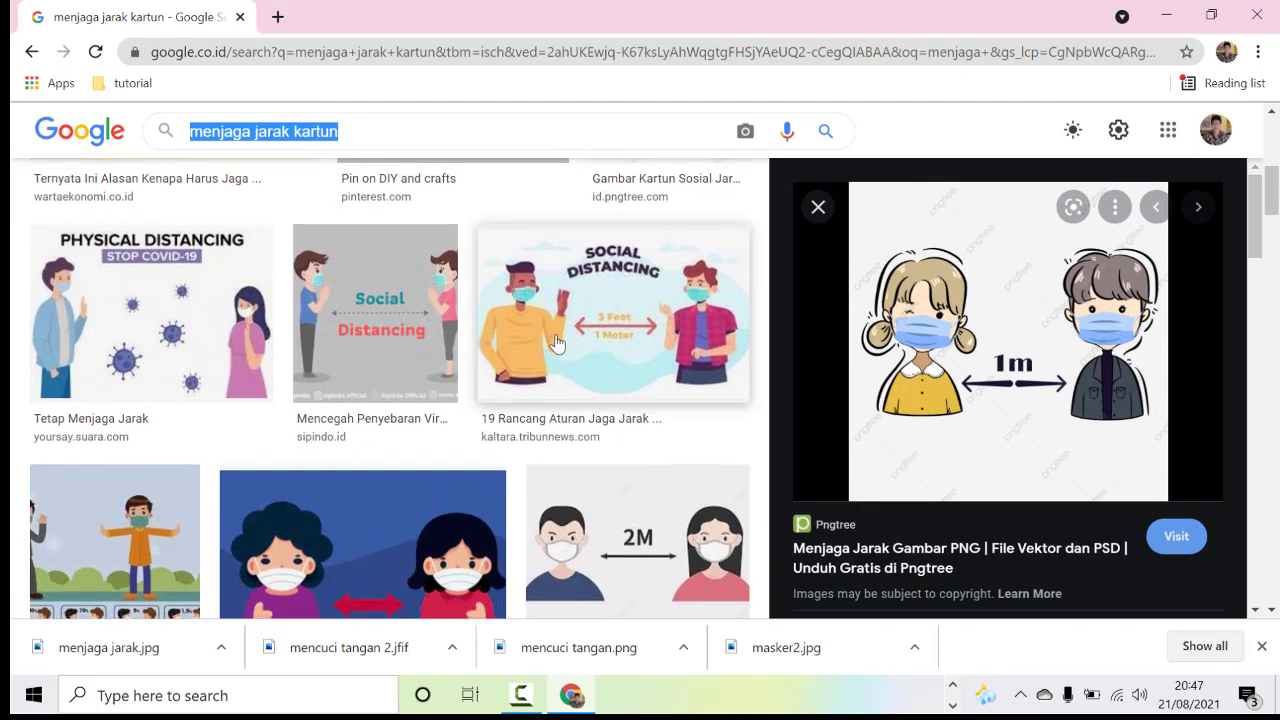
scroll(389, 340, down, 4)
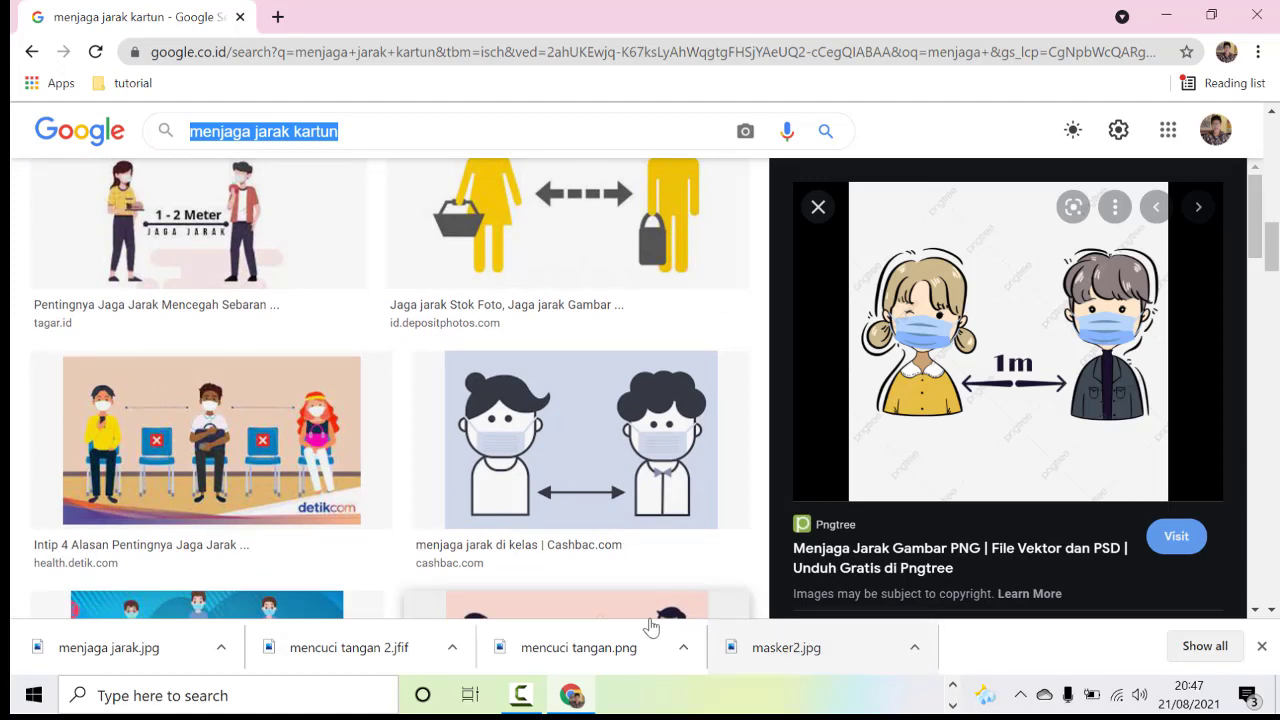
scroll(470, 562, down, 2)
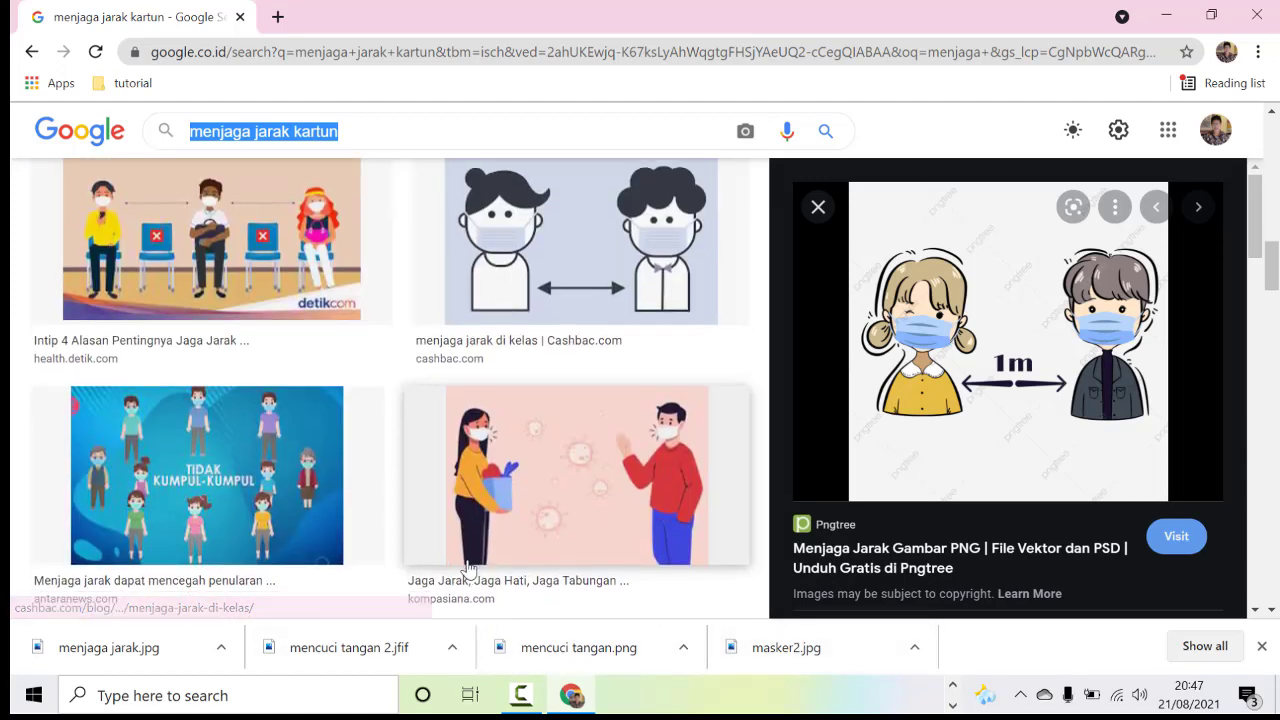
scroll(470, 568, down, 2)
scroll(500, 555, down, 2)
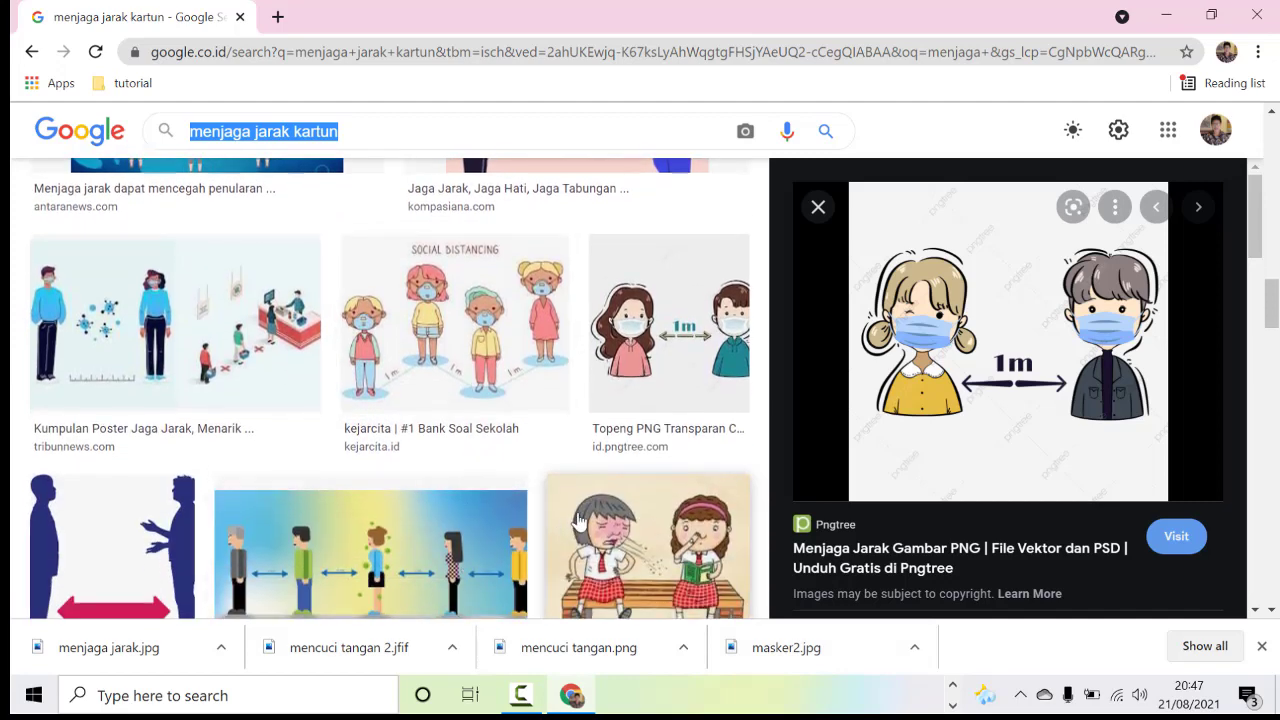
scroll(560, 525, down, 2)
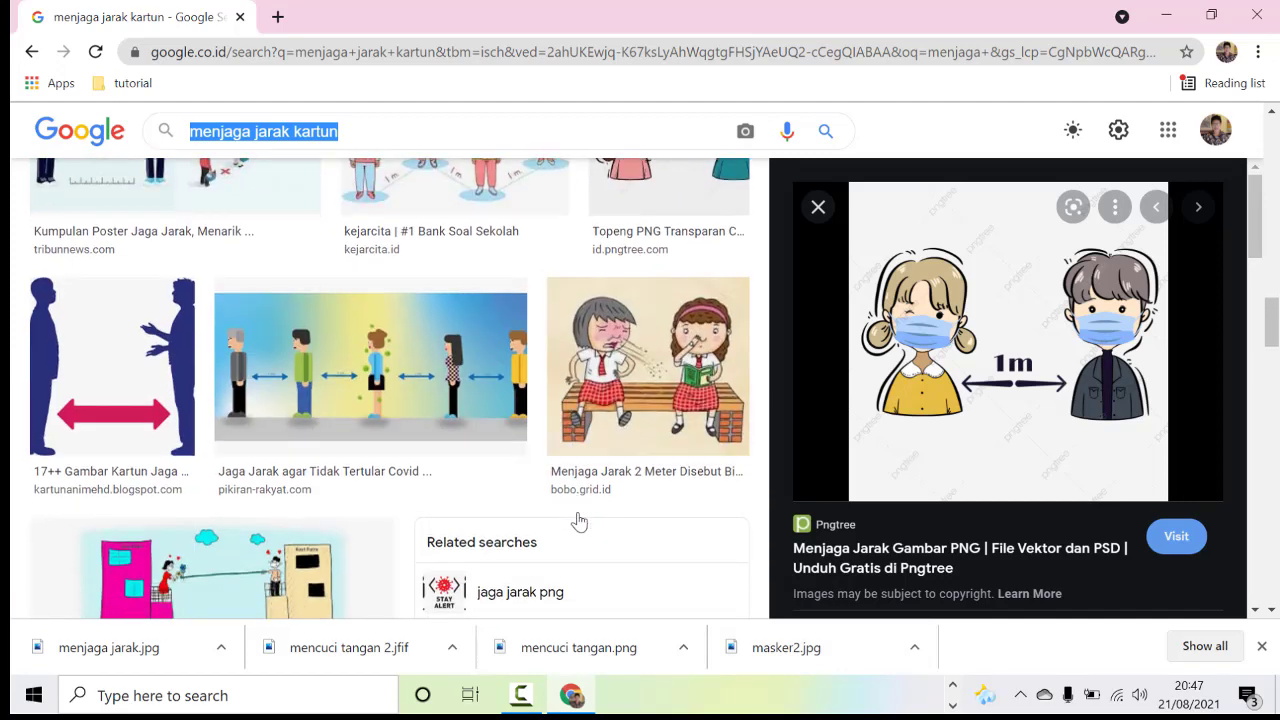
Open Paint from the Windows search and maximize its window
click(285, 693)
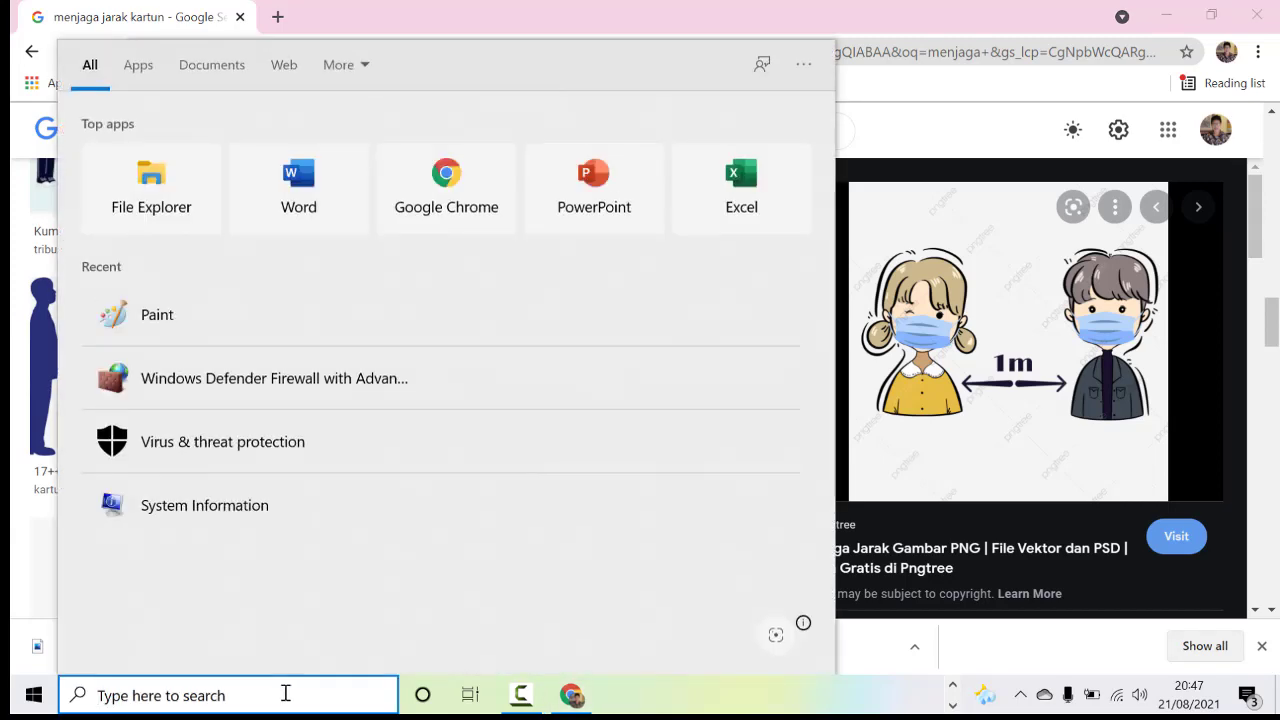
text(paint)
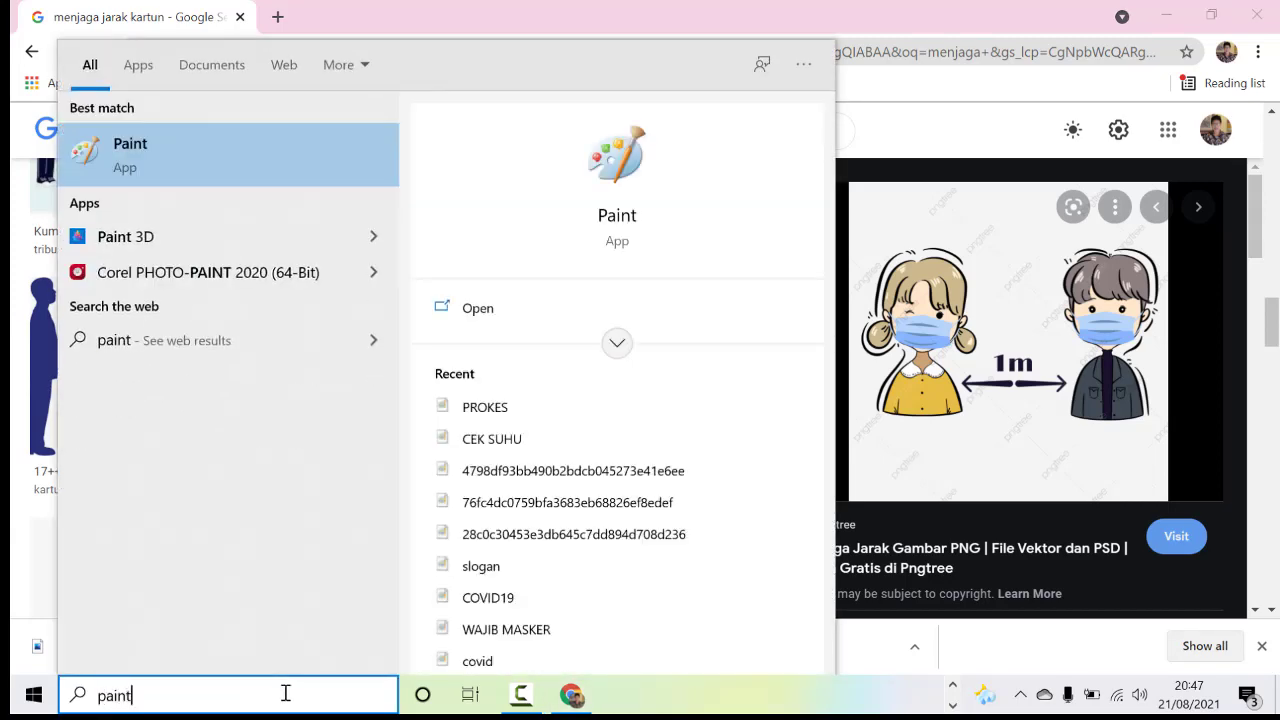
click(131, 160)
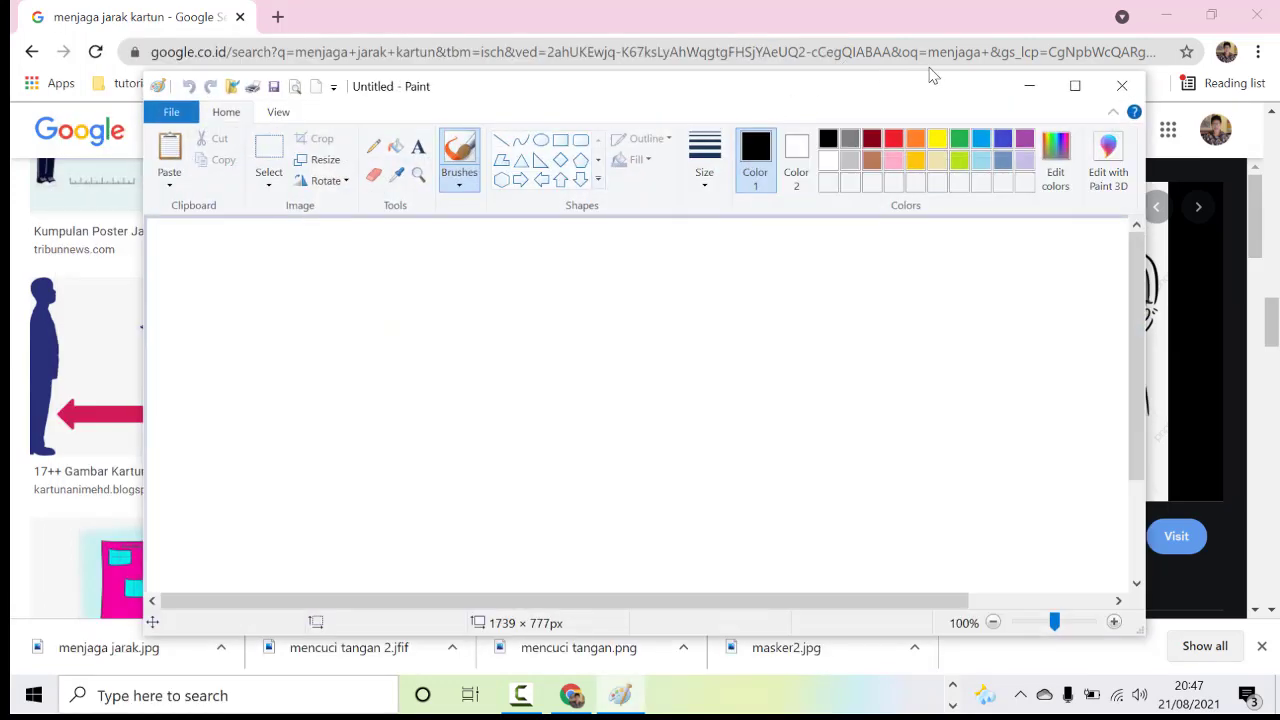
click(1075, 88)
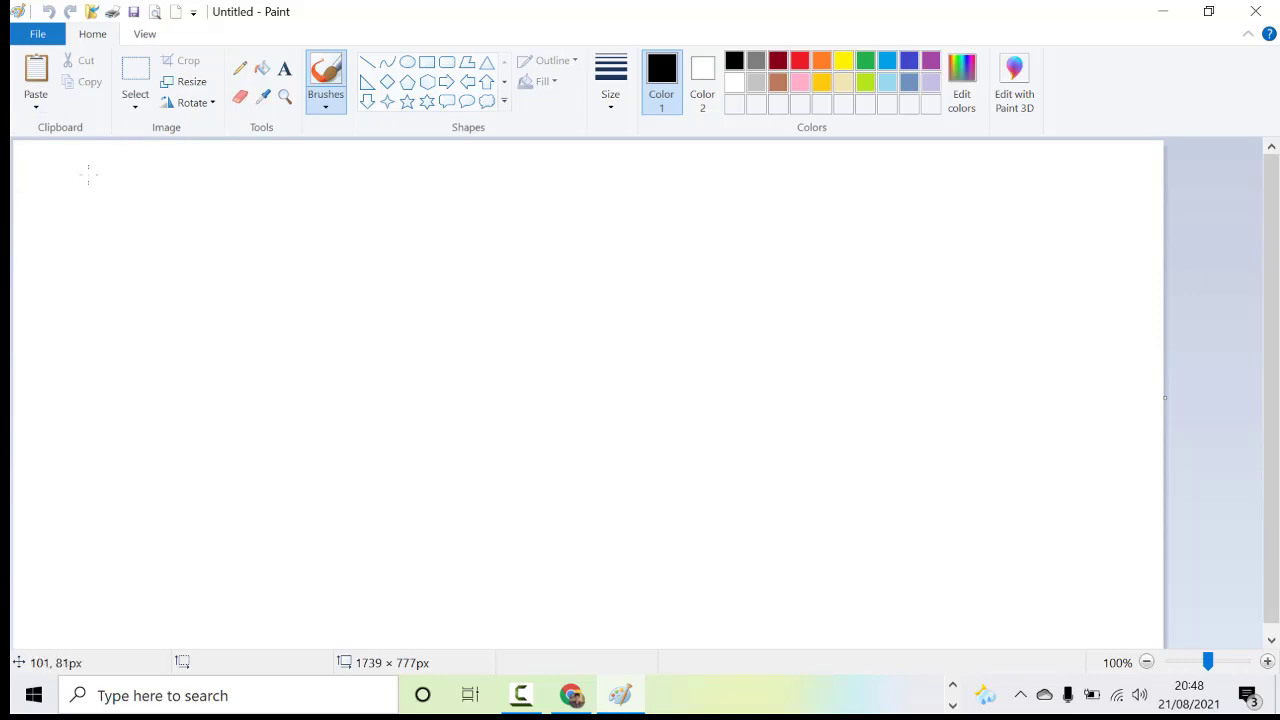
click(33, 111)
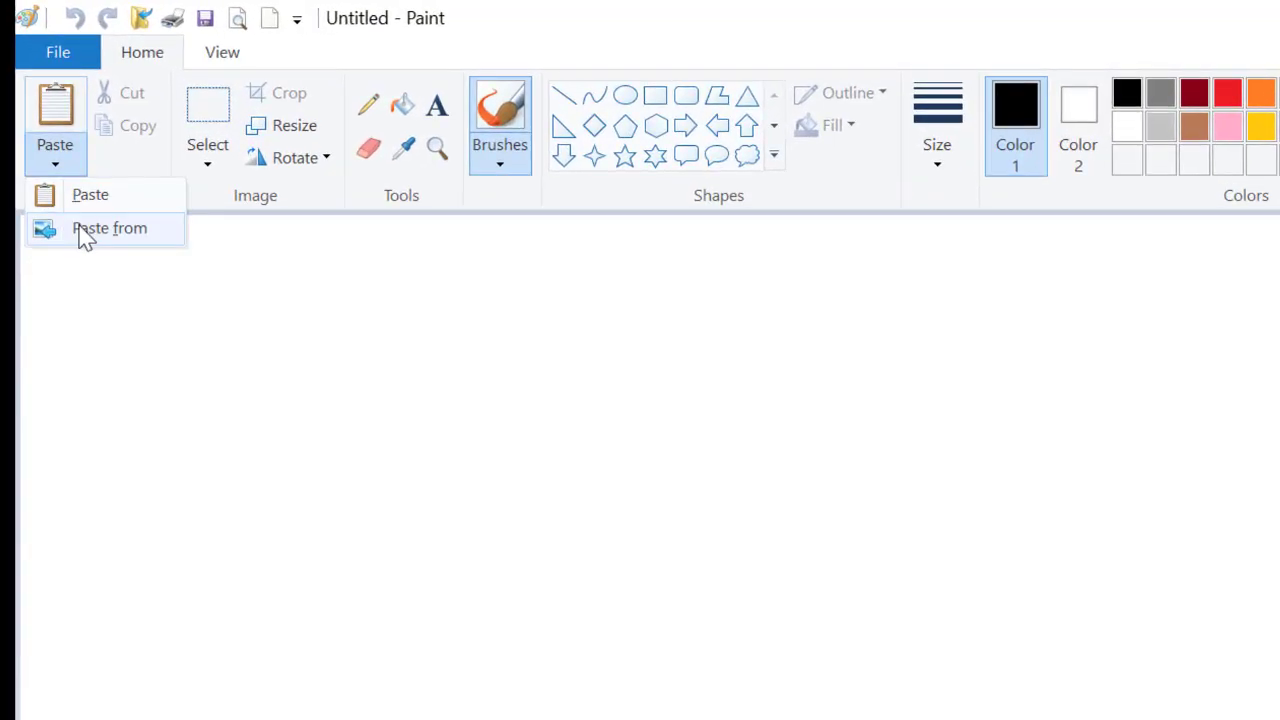
click(52, 58)
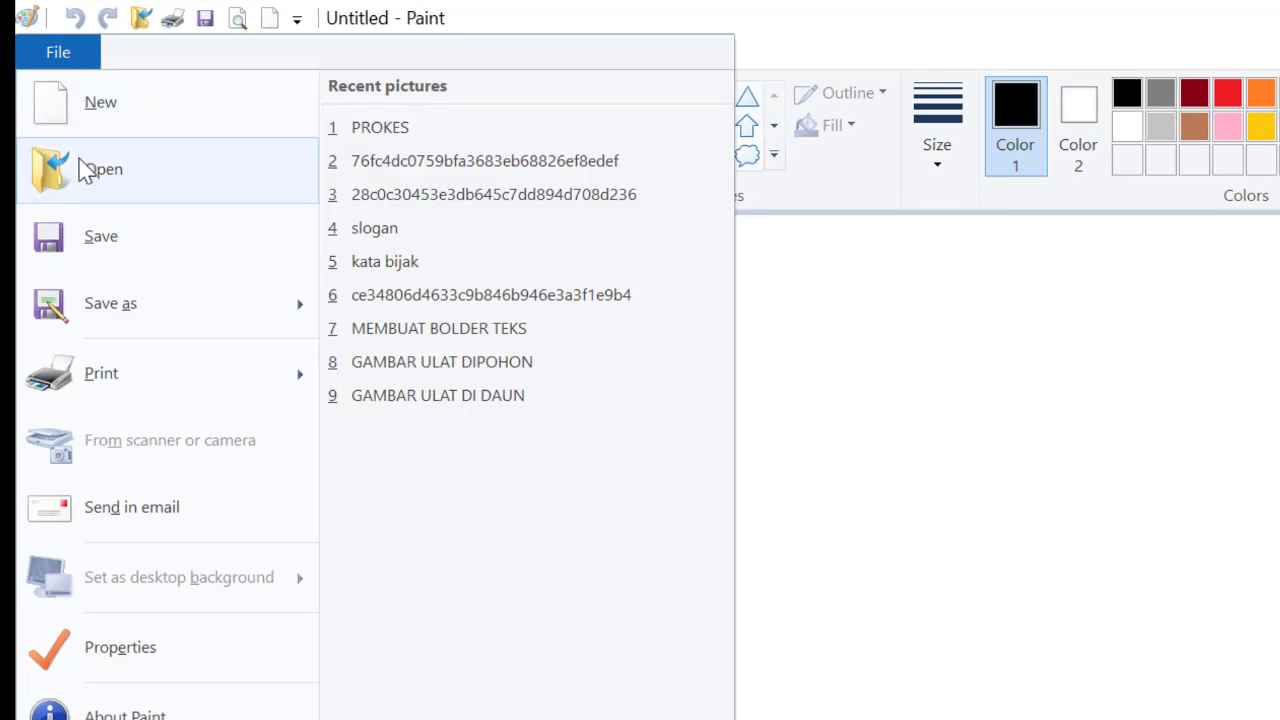
click(780, 331)
Paste the "memakai masker" picture onto the blank canvas from the prokes folder in GAMBAR on drive D
click(56, 165)
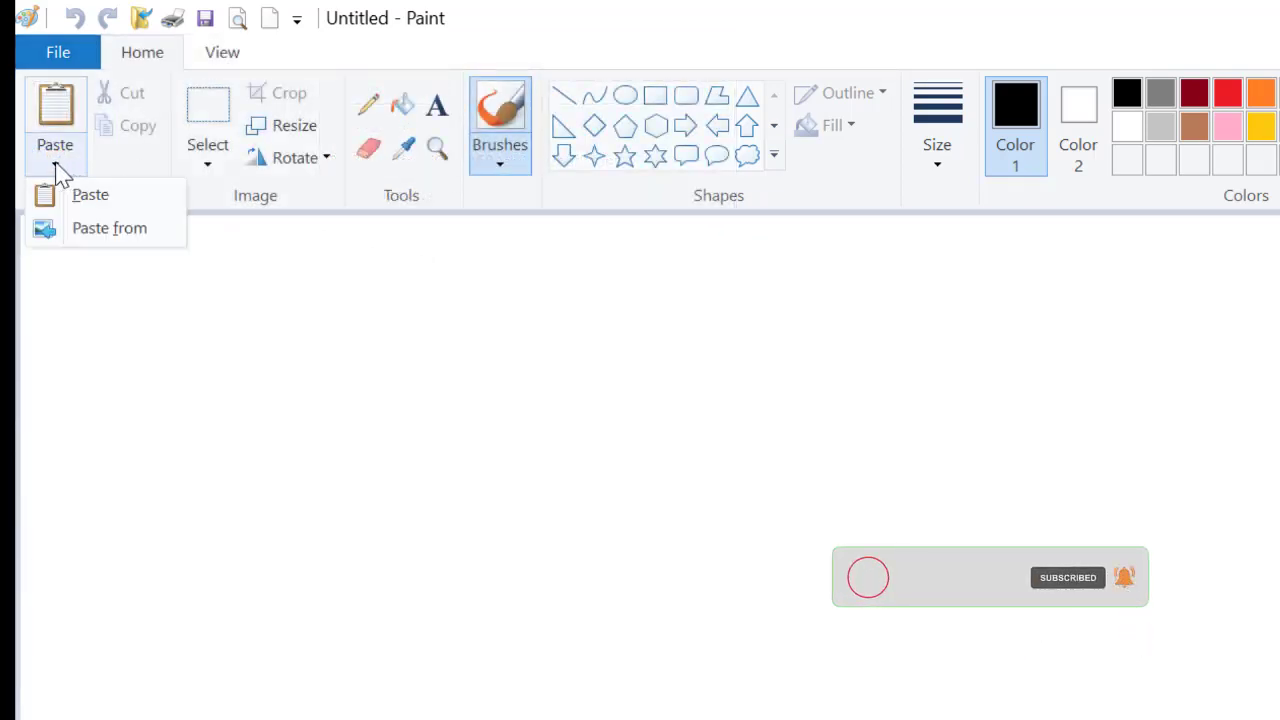
click(90, 230)
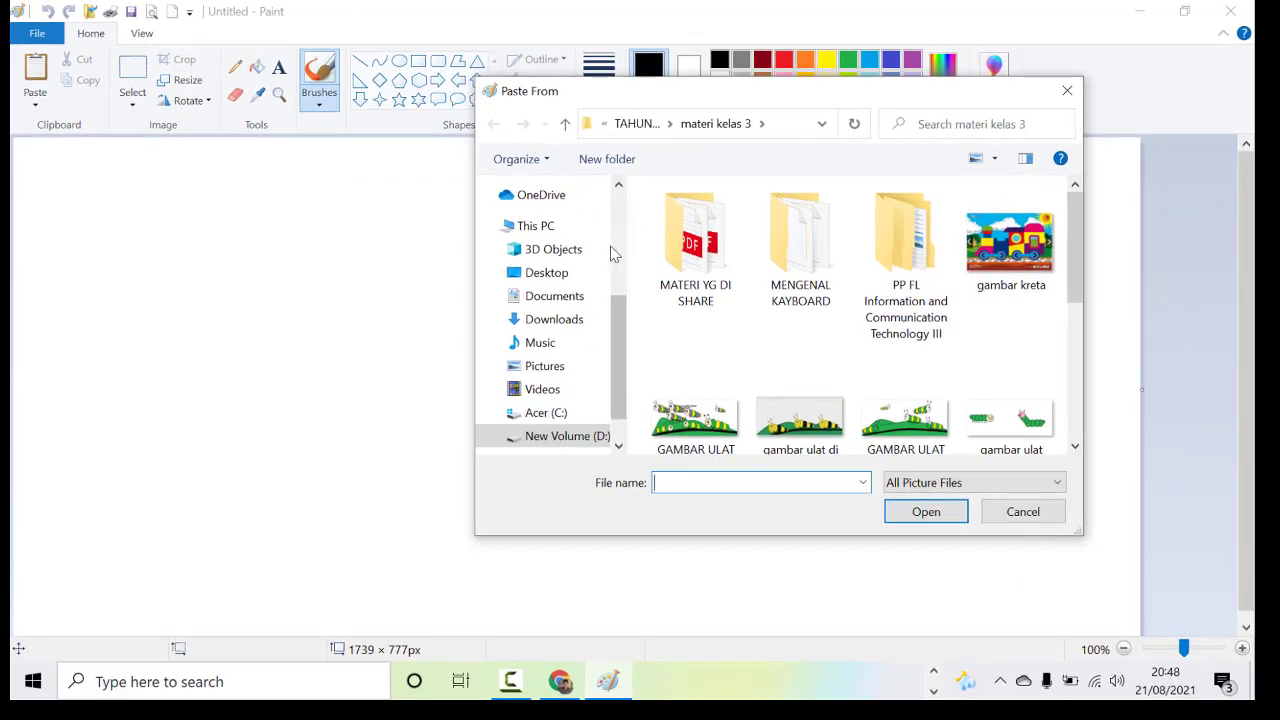
scroll(617, 319, down, 1)
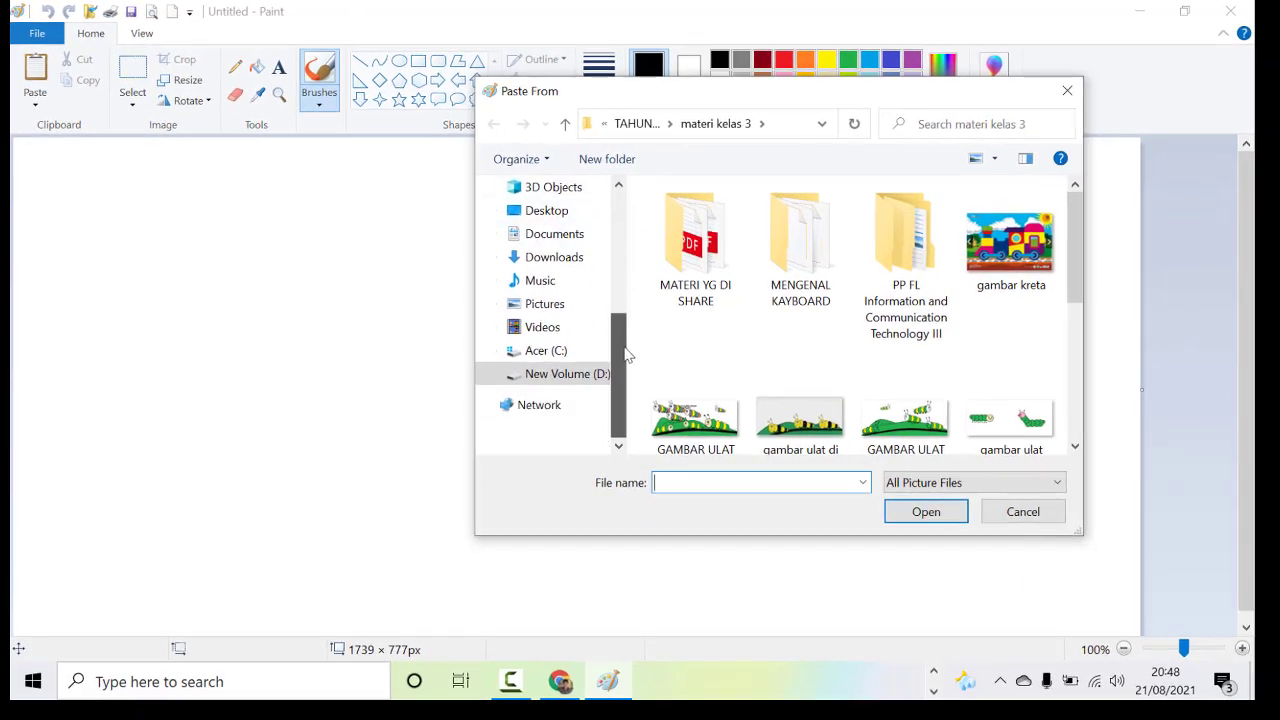
click(558, 383)
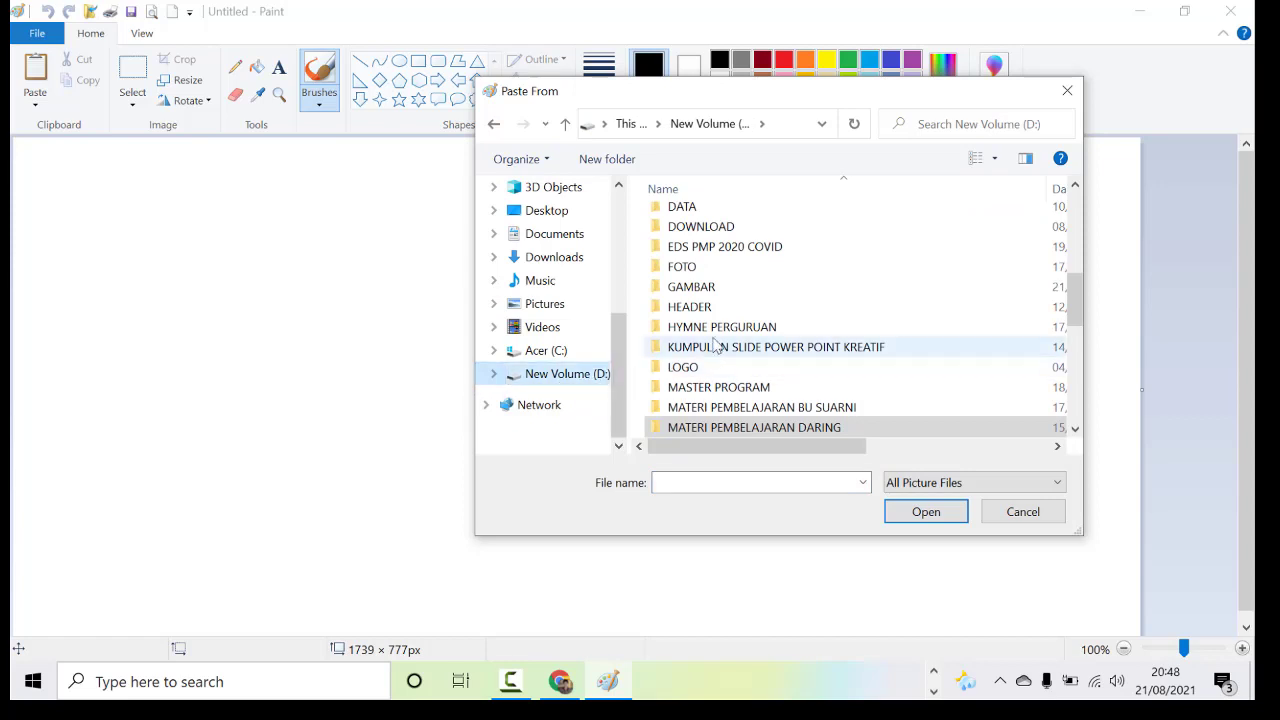
click(697, 290)
double_click(697, 290)
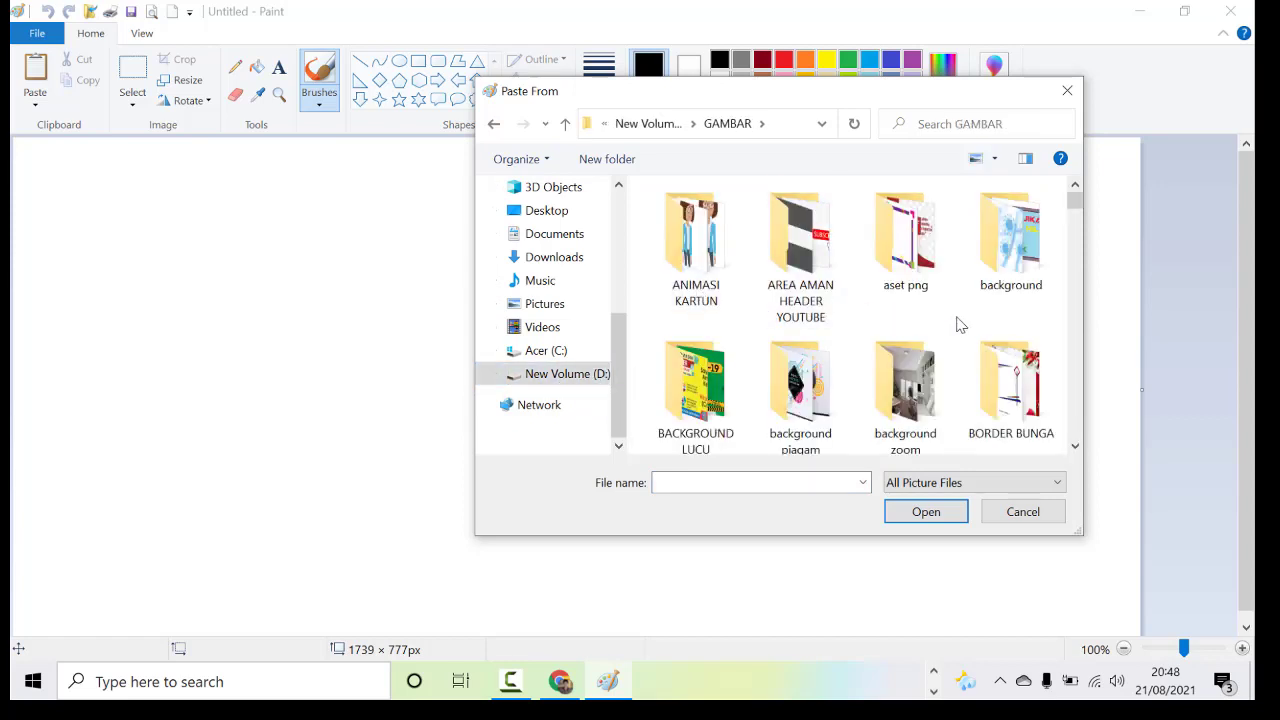
scroll(925, 370, down, 1)
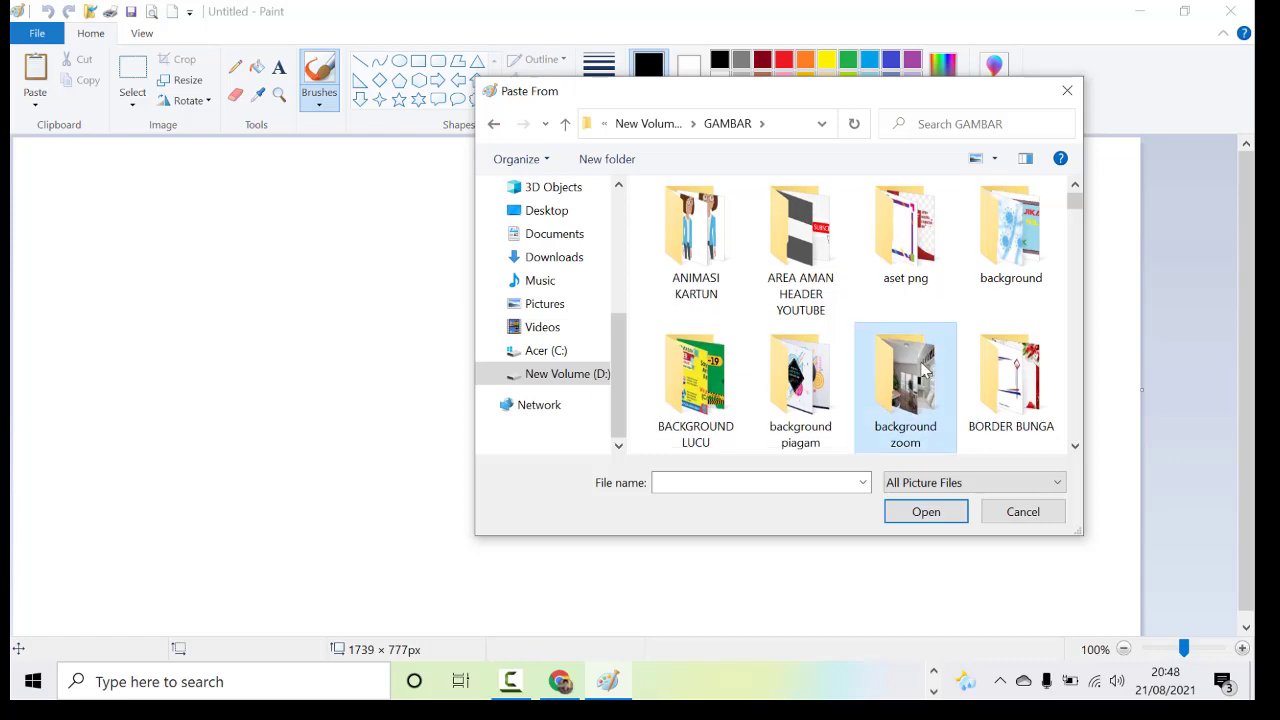
scroll(925, 370, down, 3)
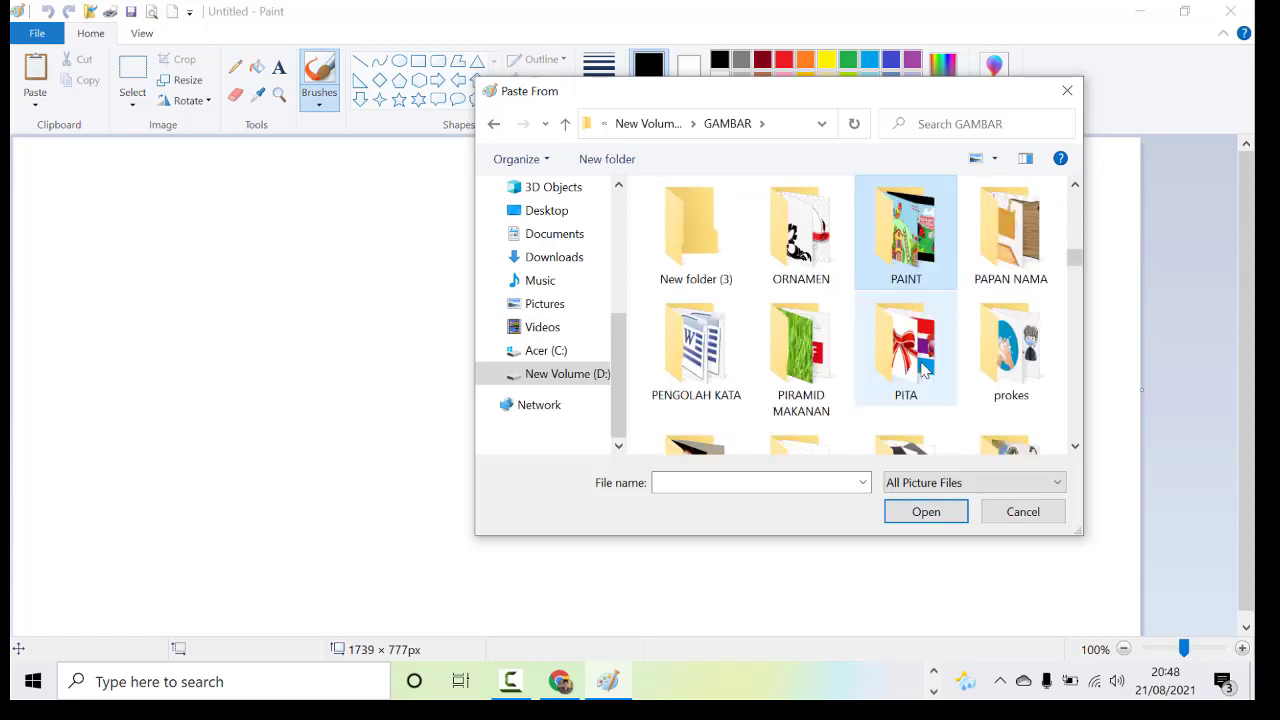
double_click(1012, 372)
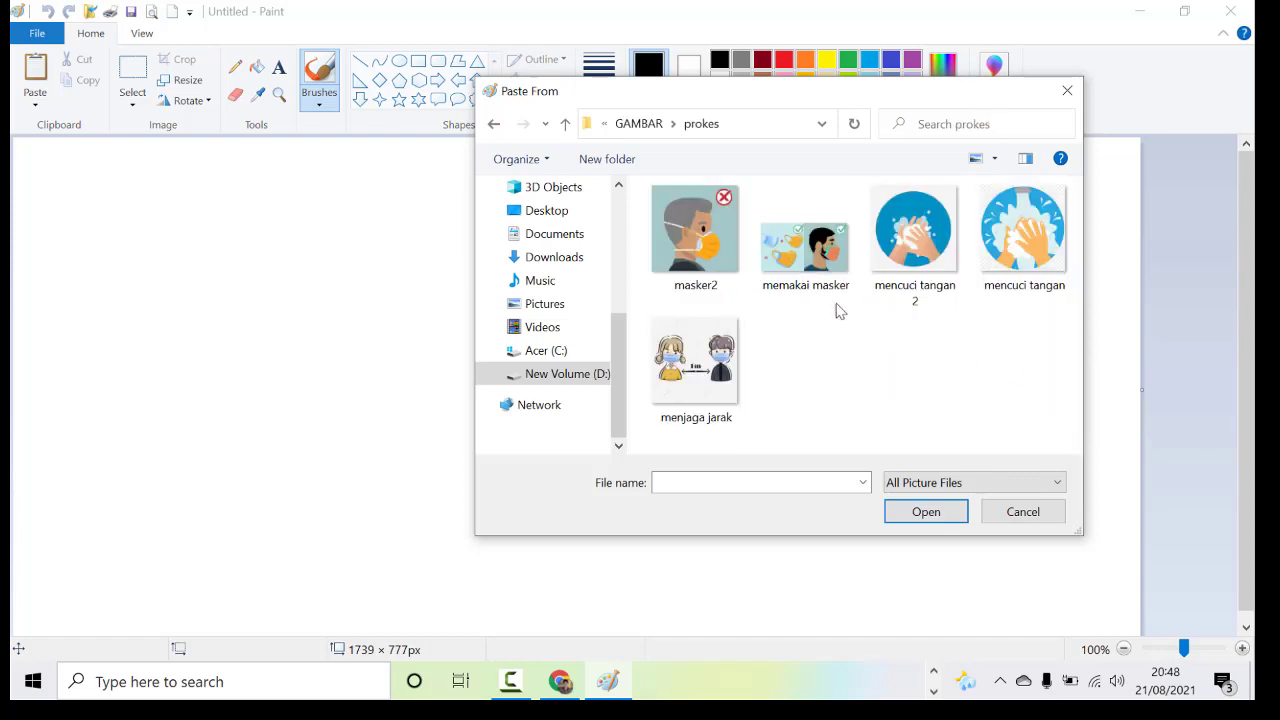
click(703, 261)
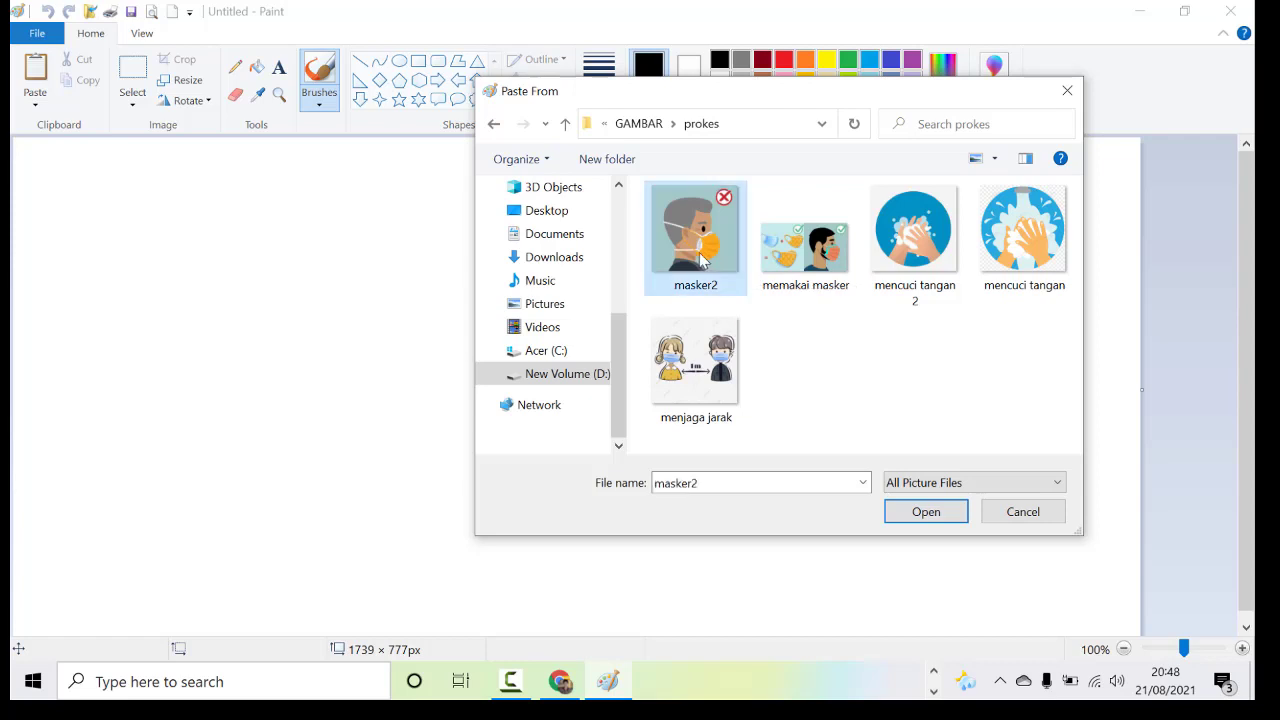
click(787, 268)
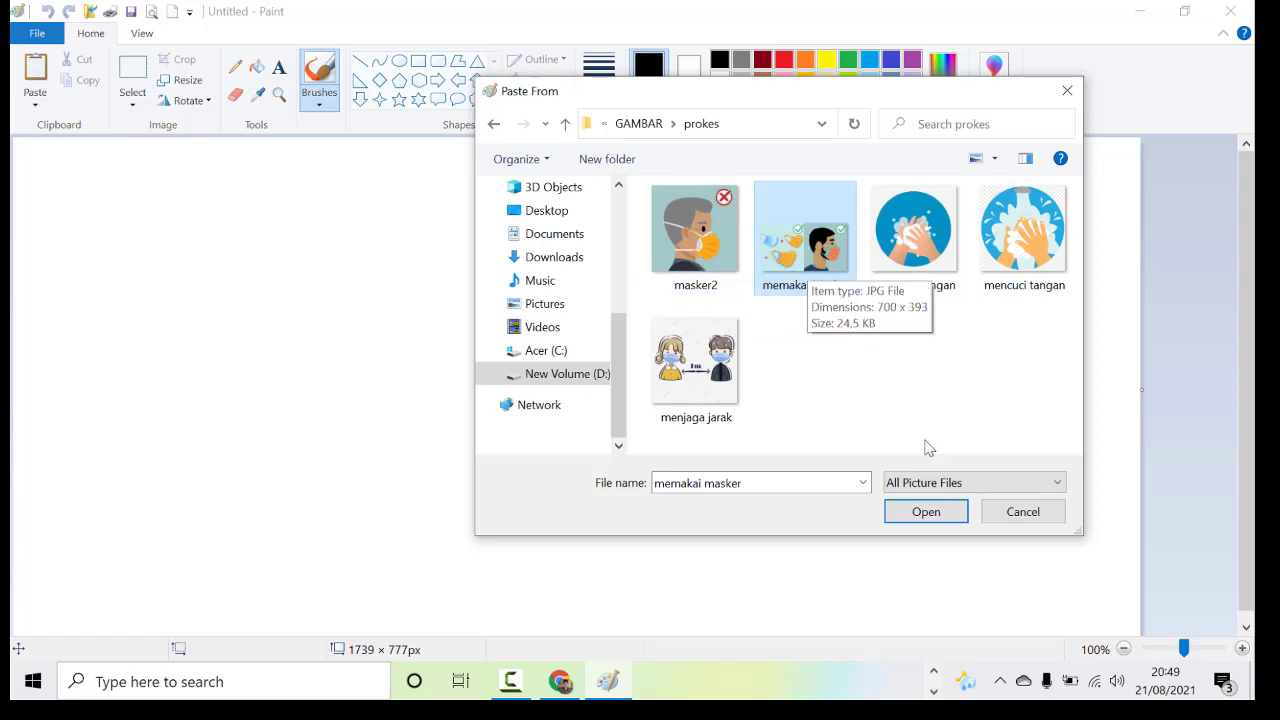
click(920, 517)
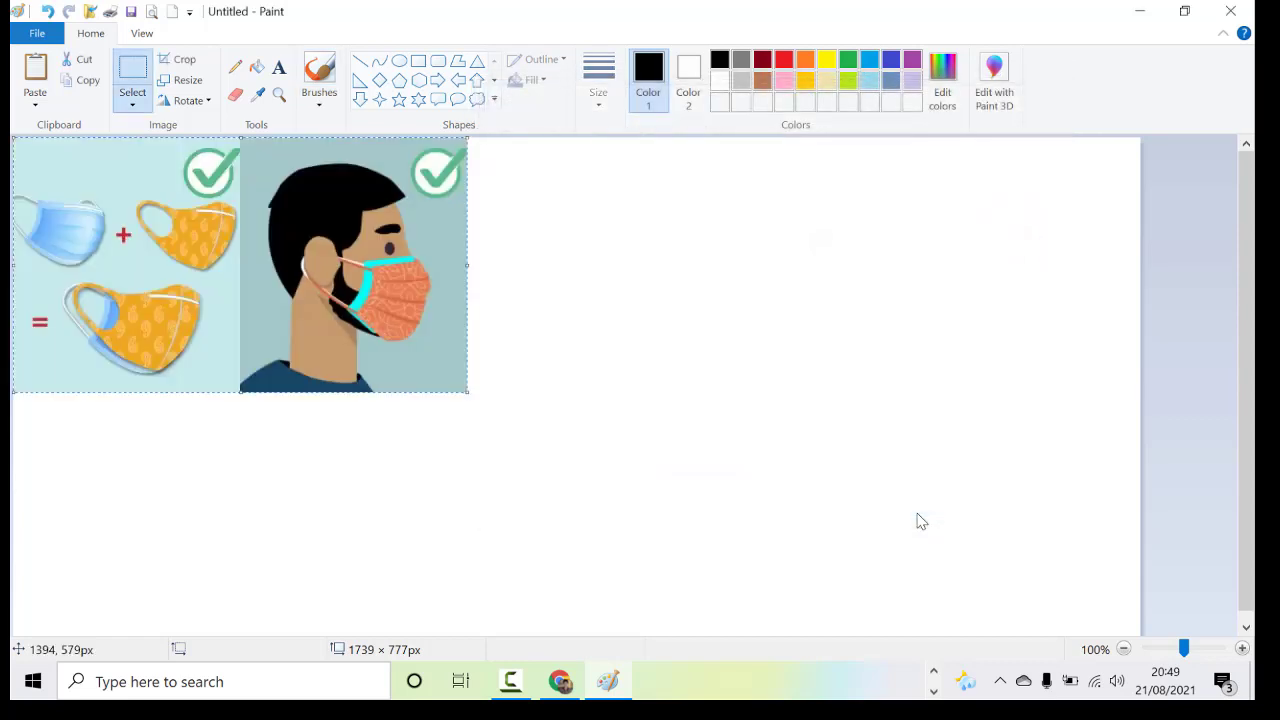
Shrink the pasted mask picture to about 266 × 183 px and place it near the canvas's upper edge, left of centre
drag(475, 352, 658, 351)
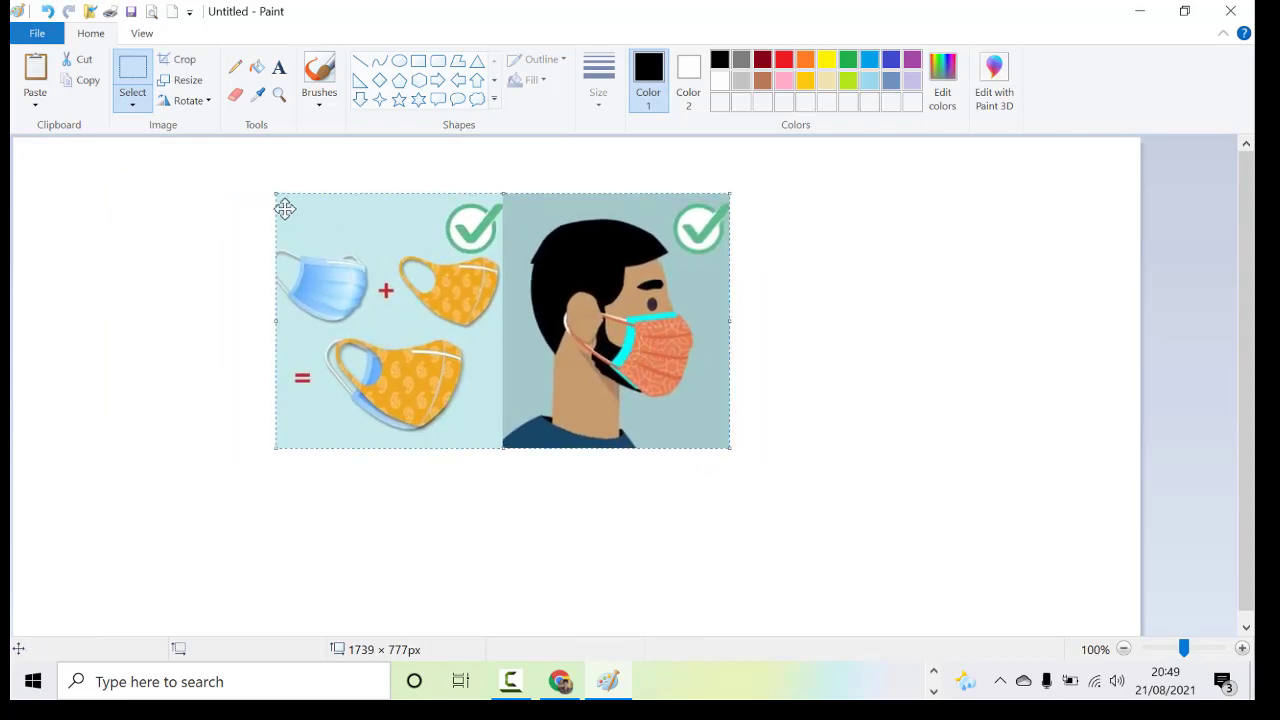
drag(272, 192, 514, 303)
drag(564, 339, 408, 233)
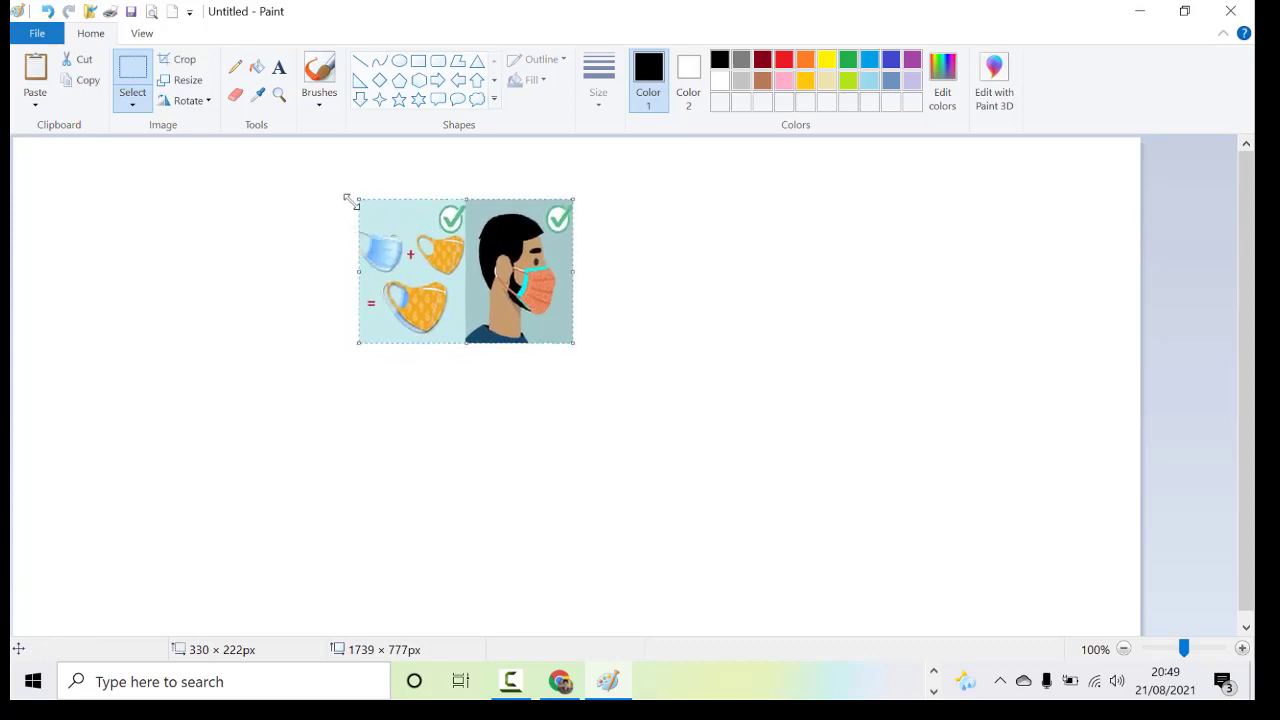
drag(358, 198, 400, 224)
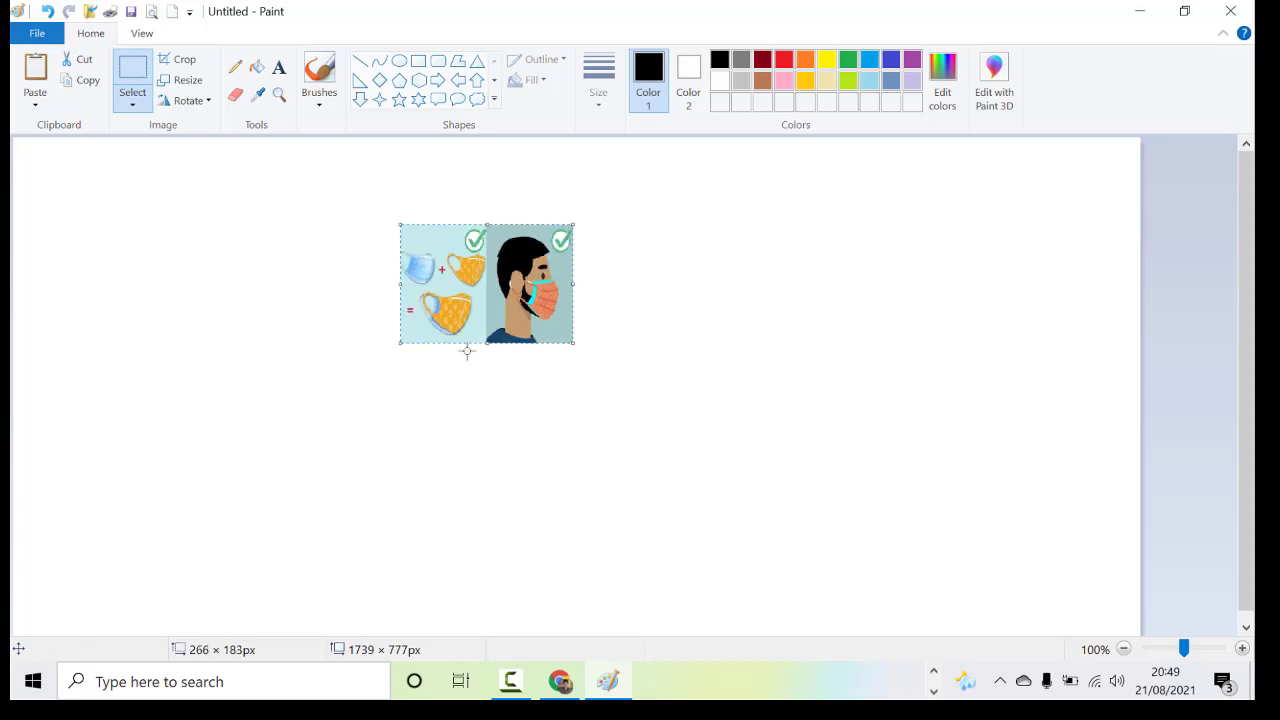
drag(475, 319, 447, 259)
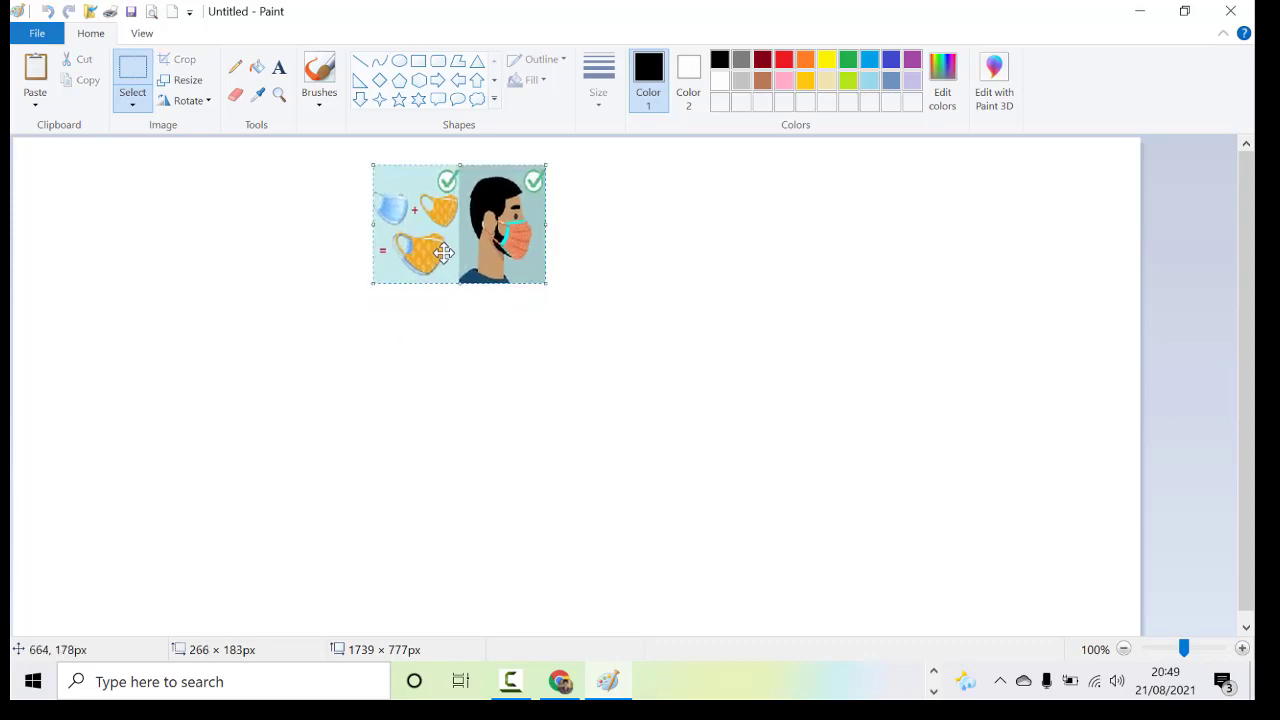
click(307, 312)
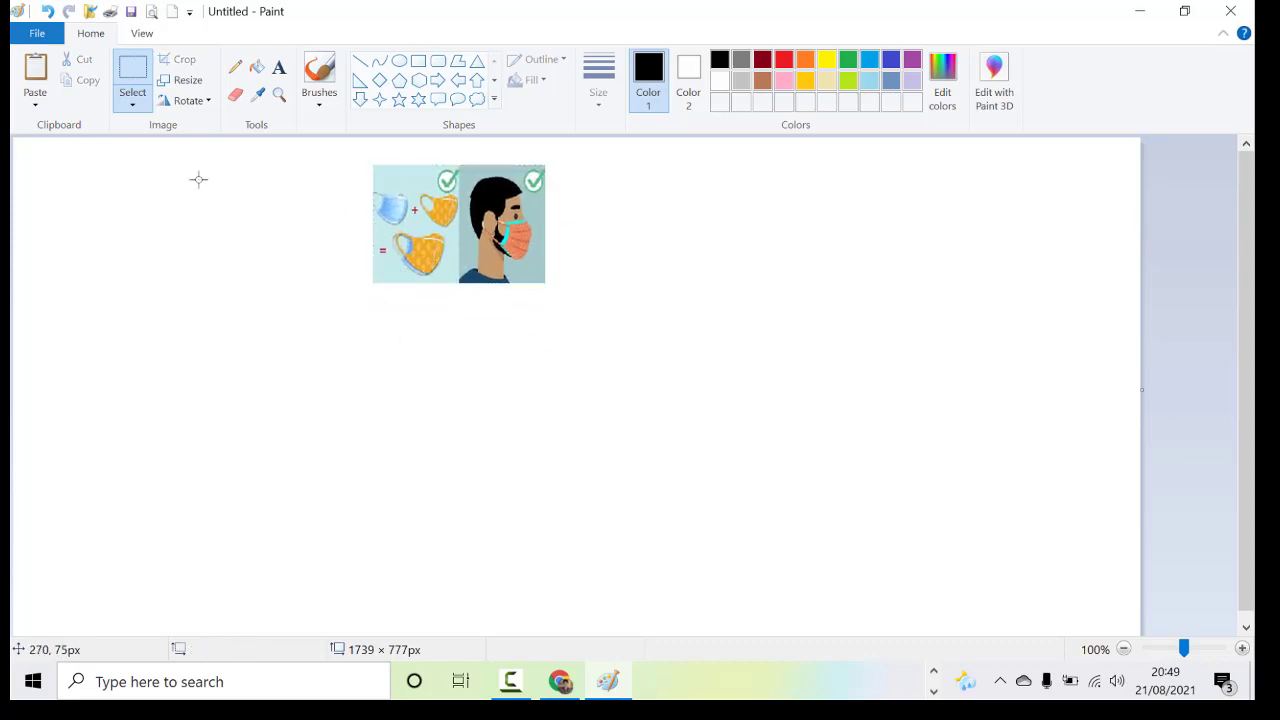
Paste the "mencuci tangan" picture from the prokes folder onto the canvas
click(40, 107)
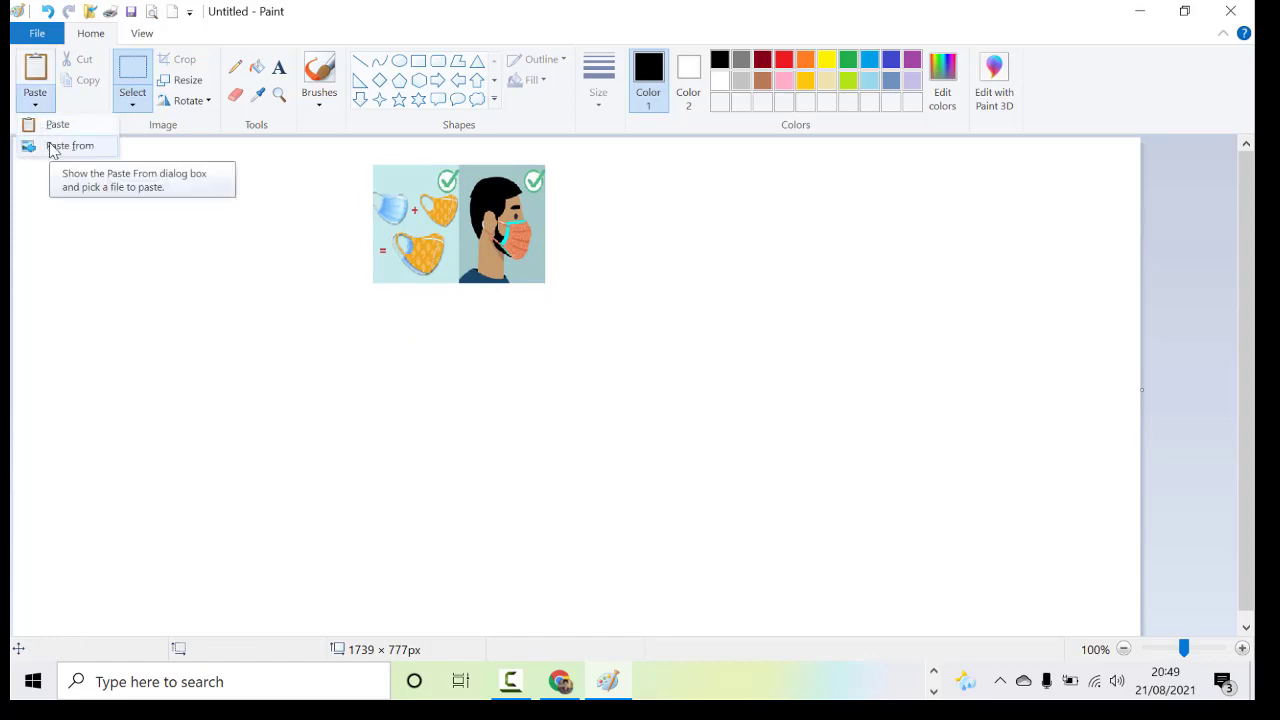
click(60, 146)
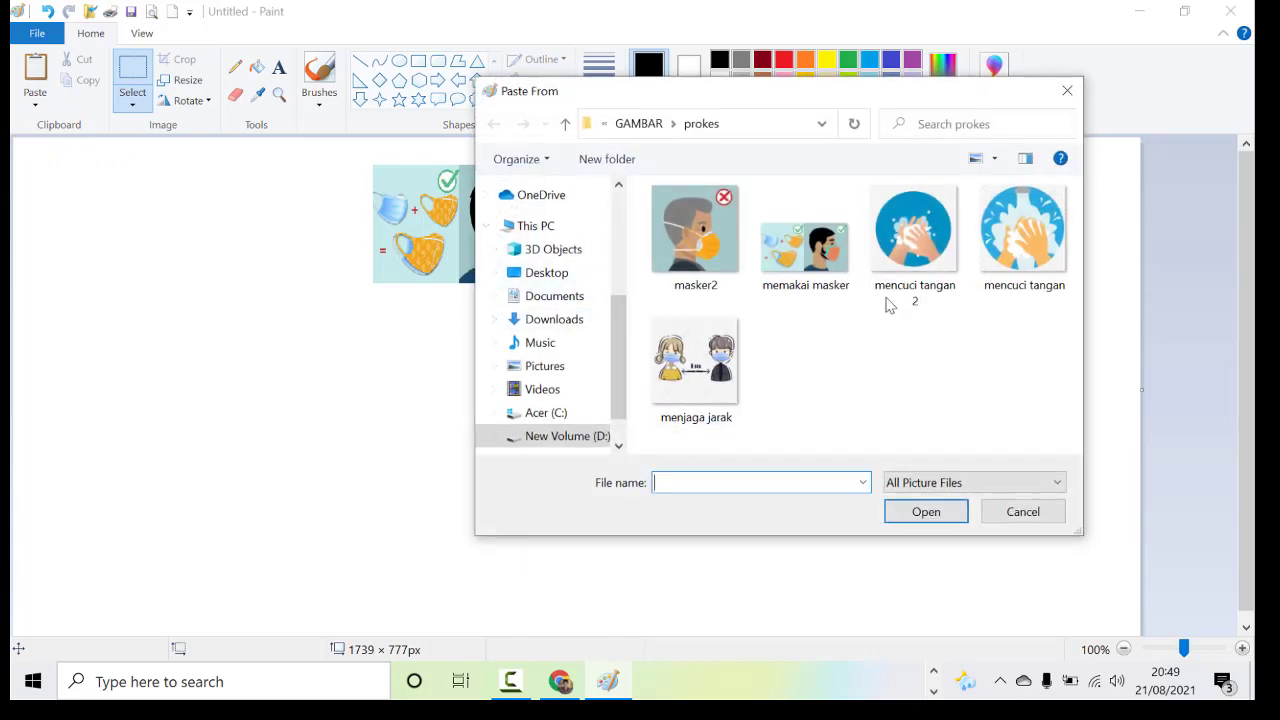
click(1012, 252)
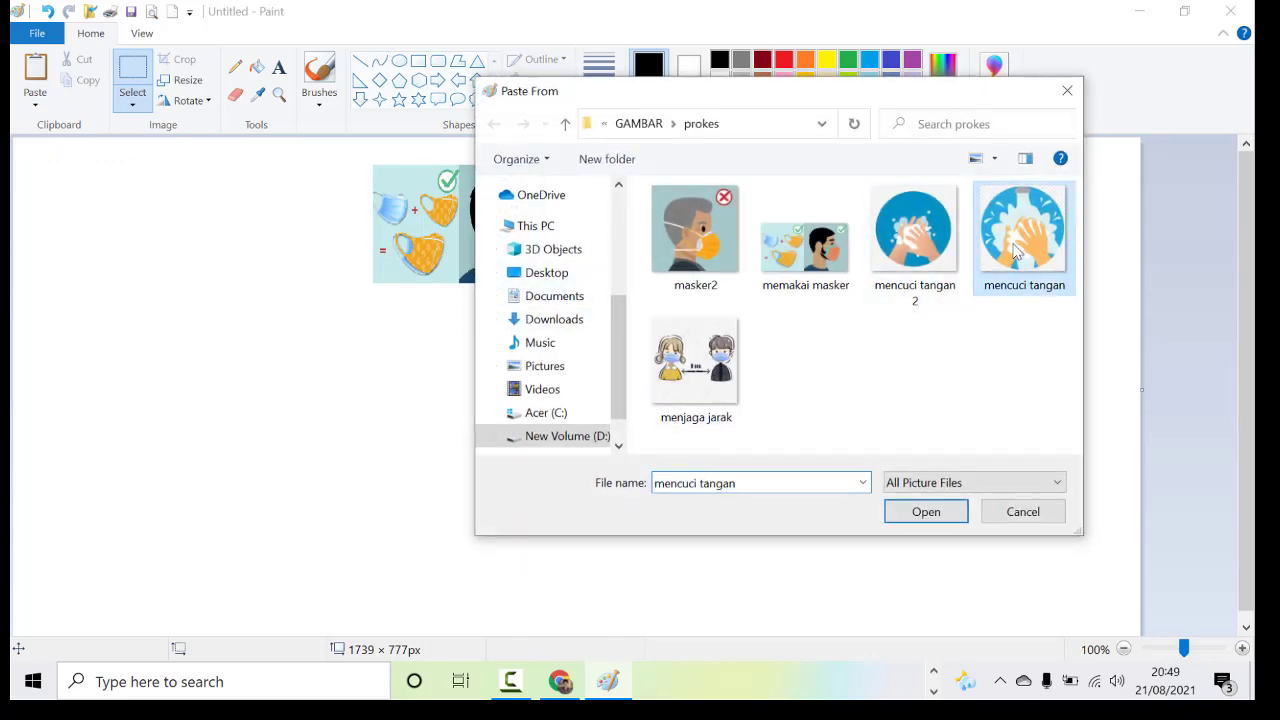
click(935, 518)
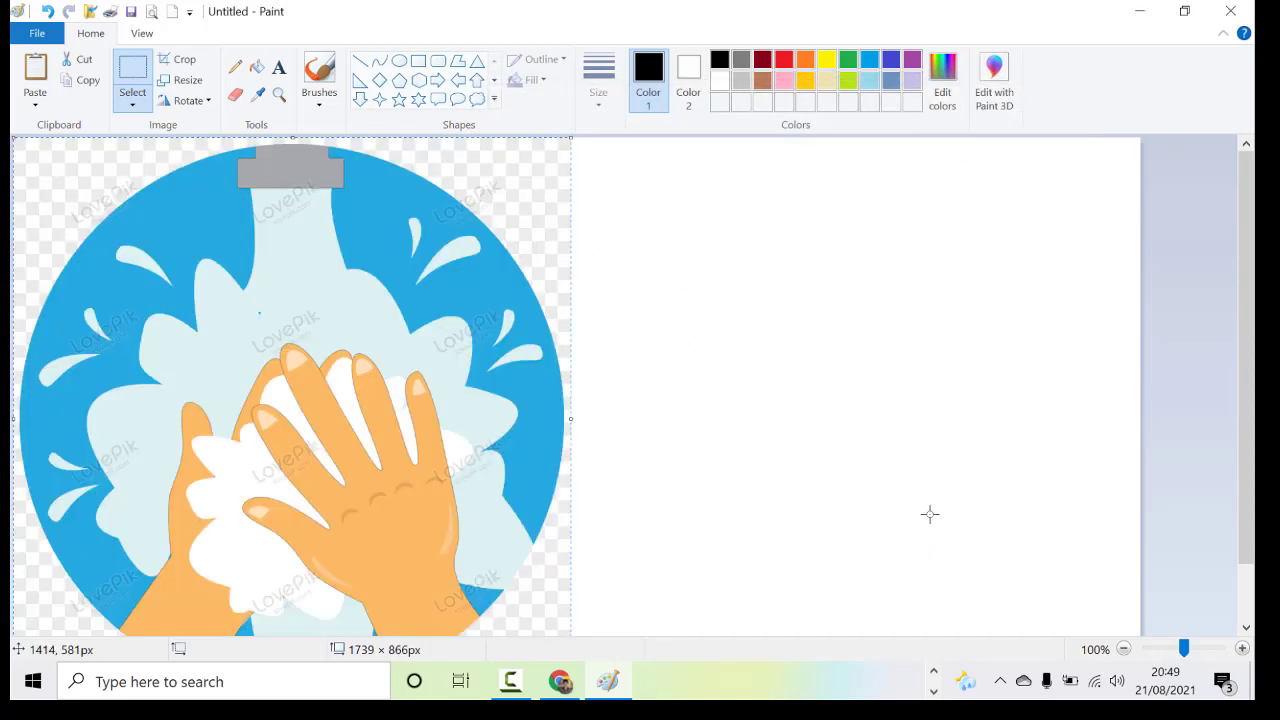
Shrink the hand-washing picture to about 227 × 210 px and place it directly below the mask picture
drag(638, 405, 665, 412)
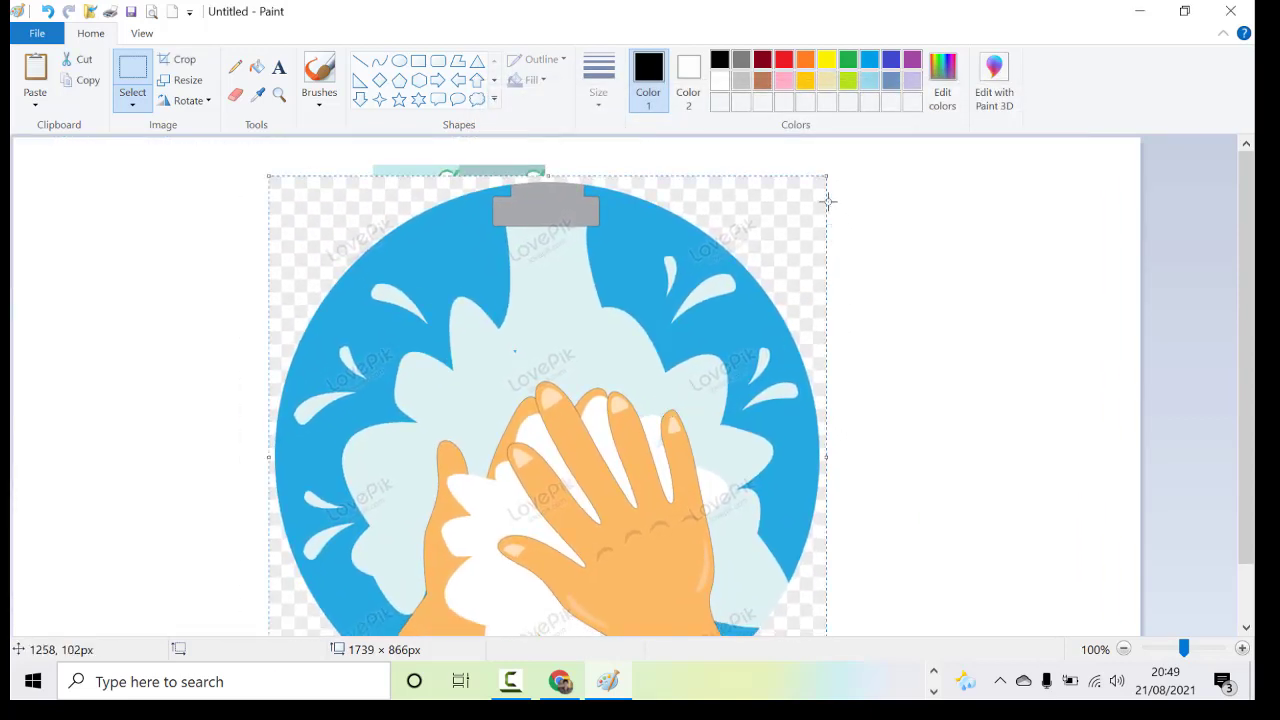
drag(815, 190, 510, 405)
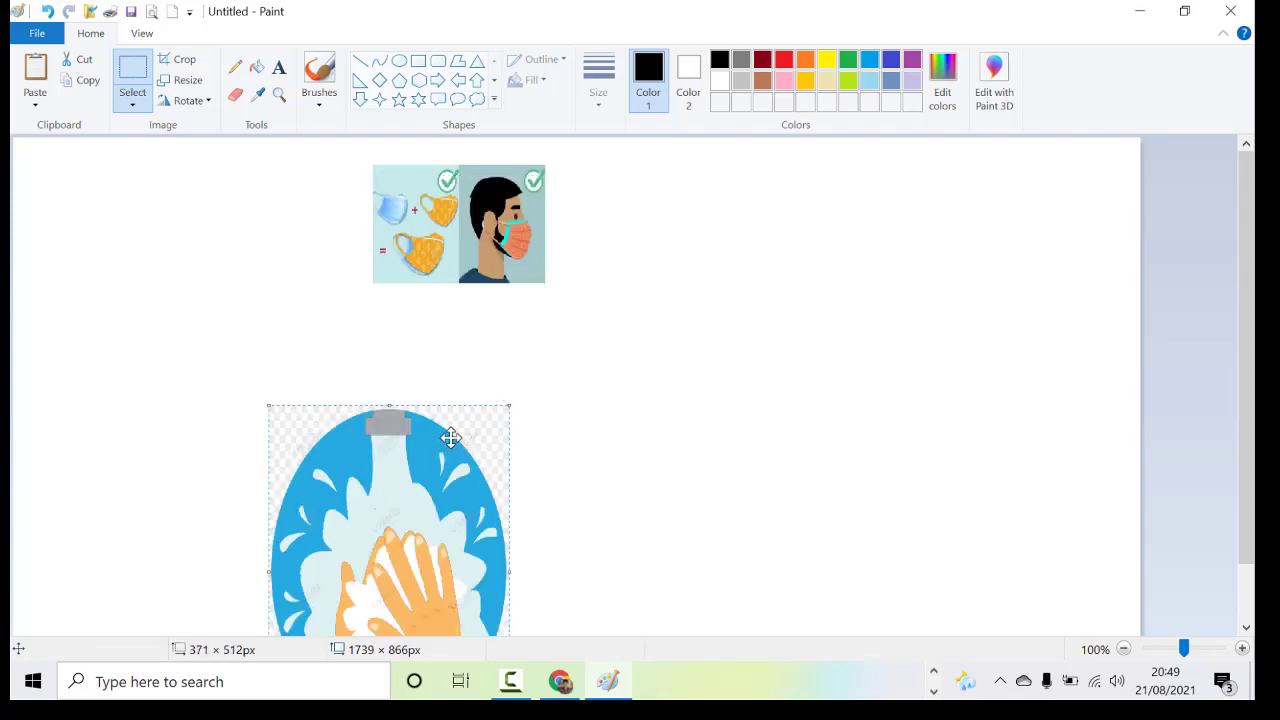
drag(450, 437, 502, 275)
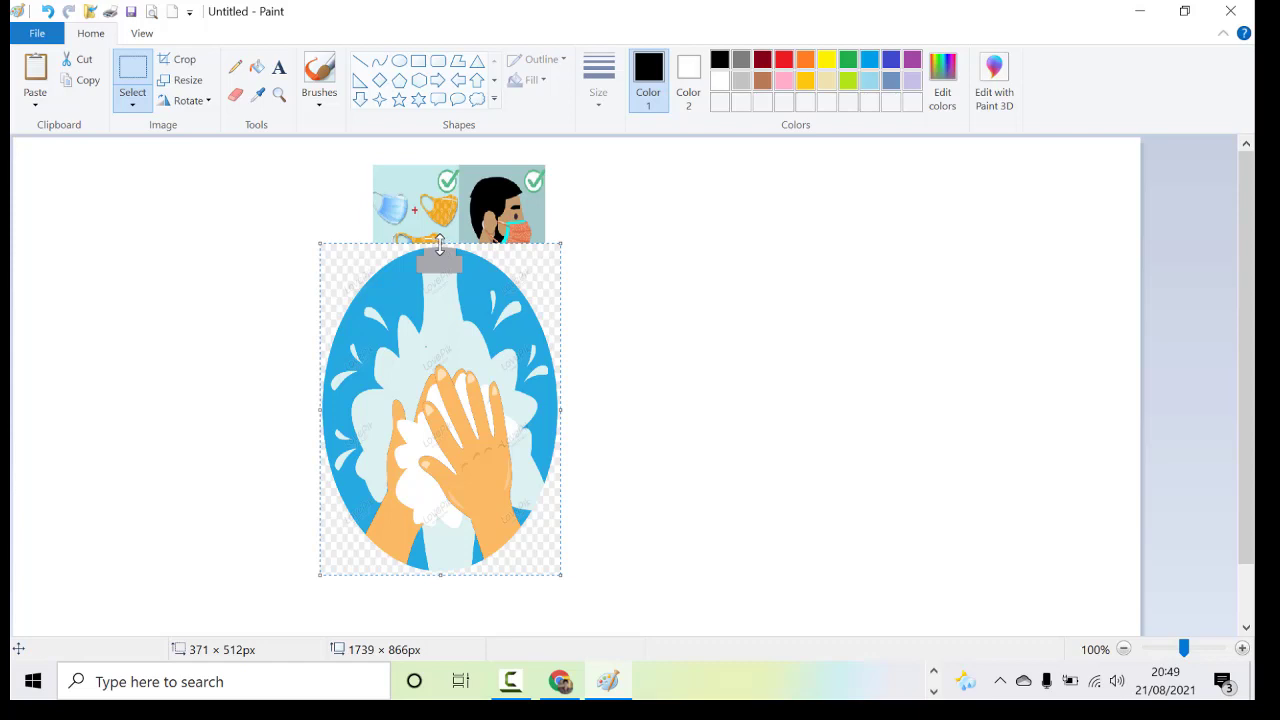
drag(440, 245, 451, 352)
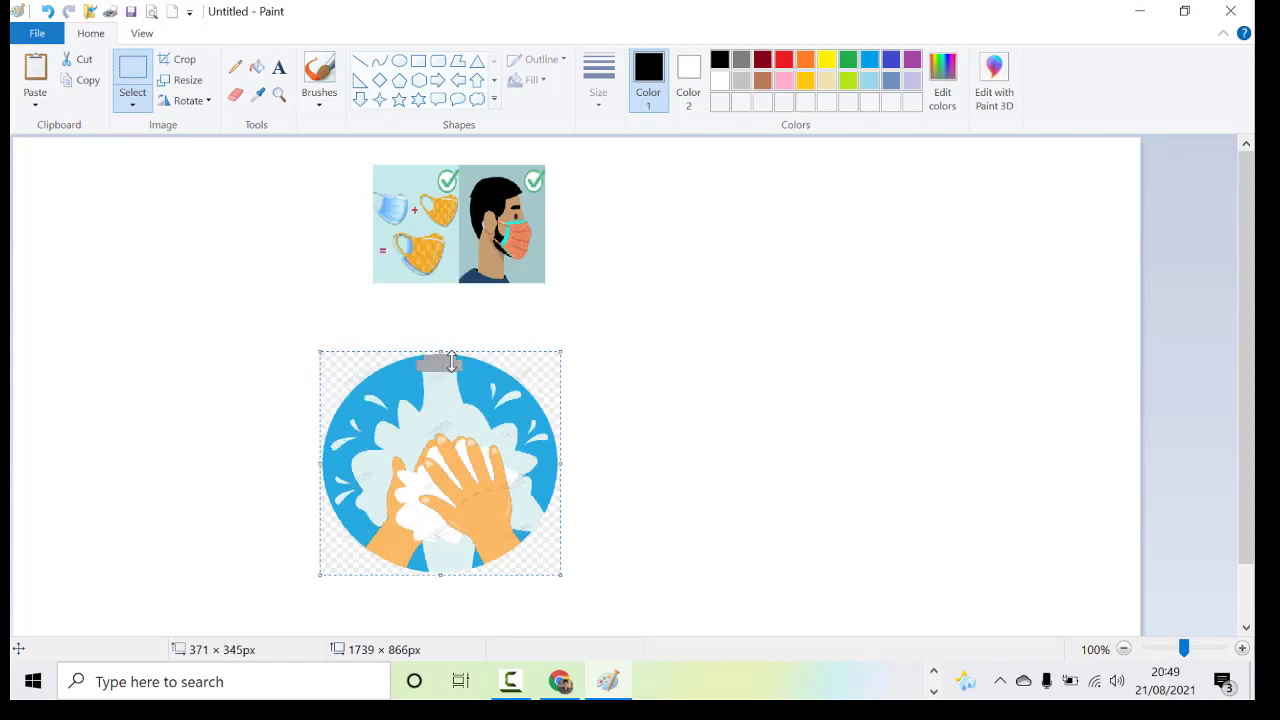
drag(558, 352, 494, 328)
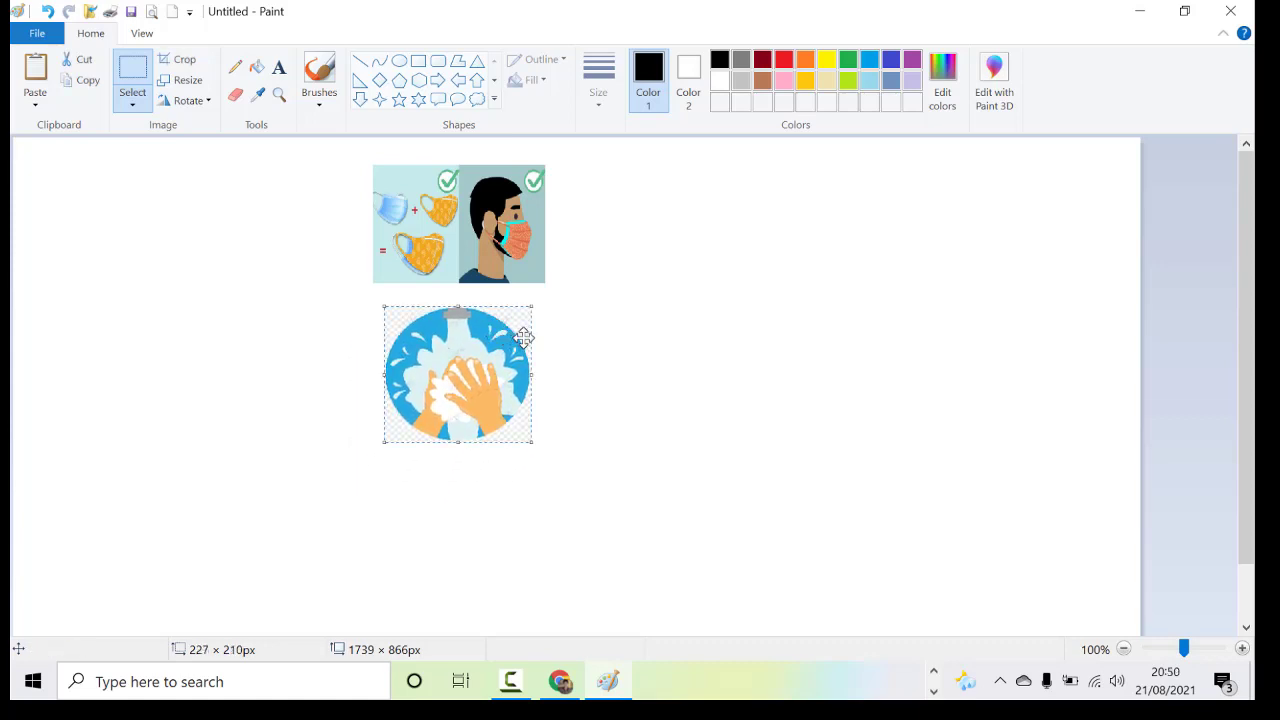
click(325, 383)
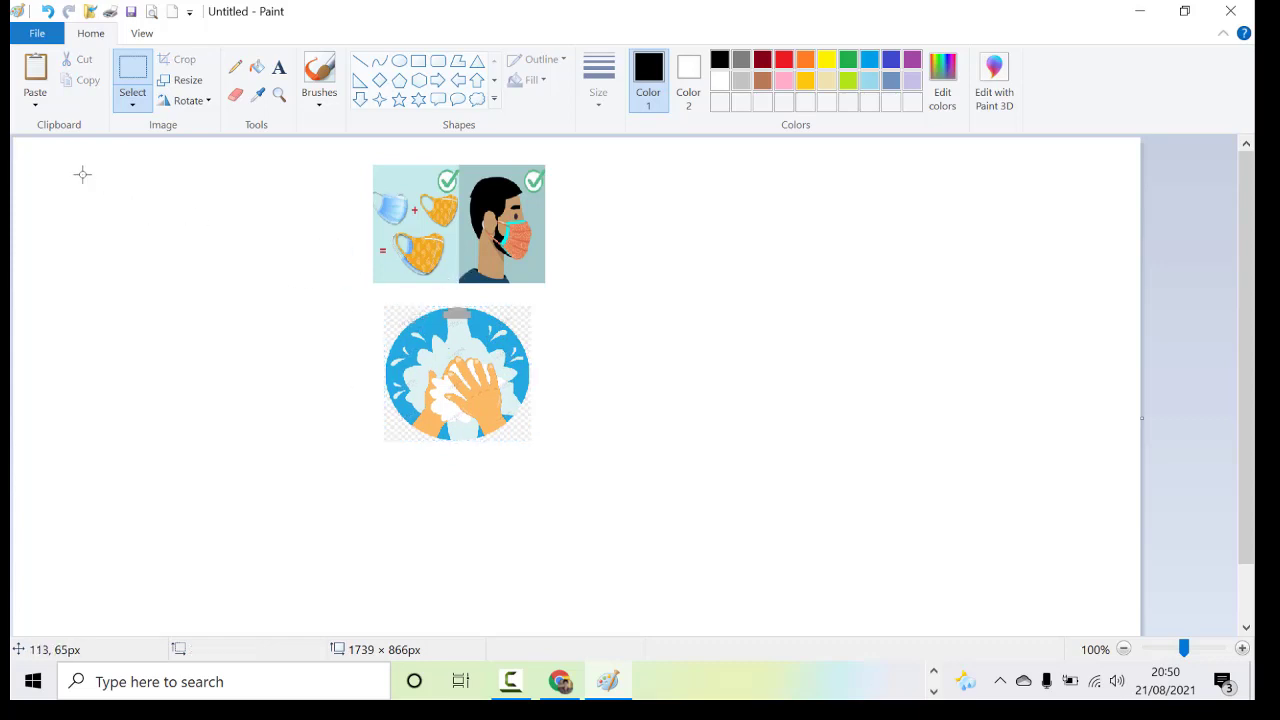
Paste the "menjaga jarak" picture from the prokes folder onto the canvas
click(36, 102)
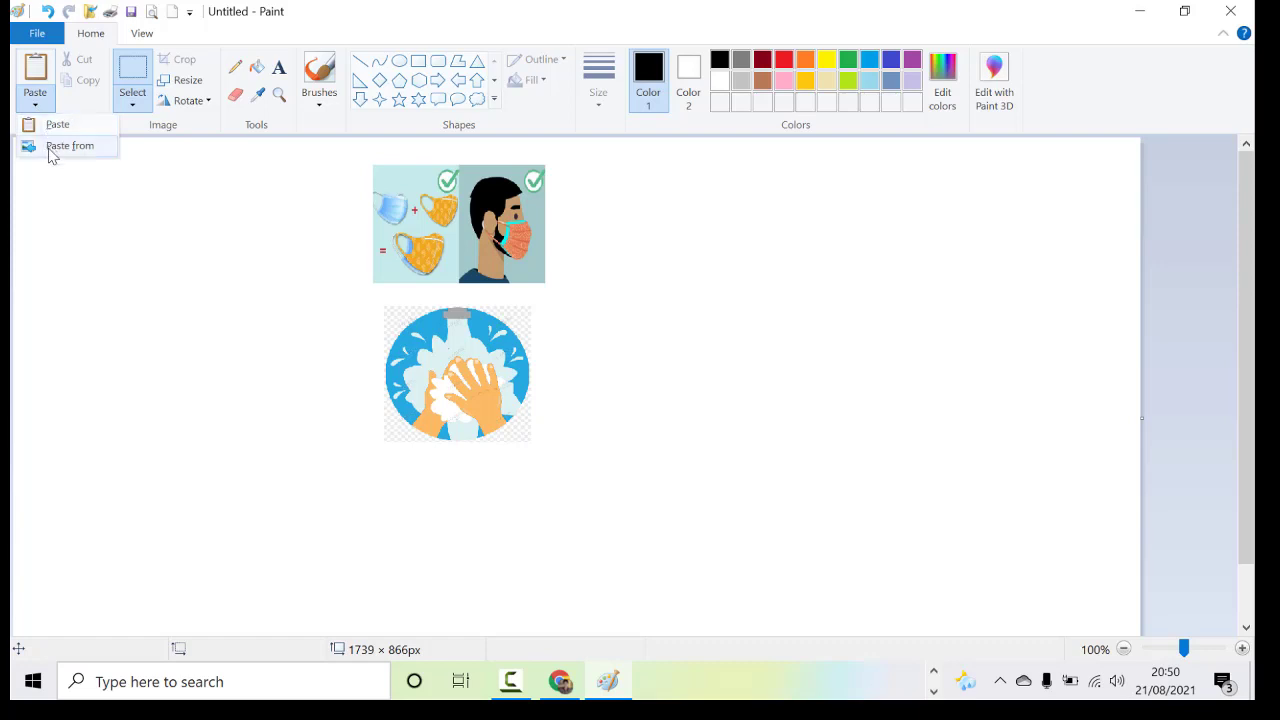
click(50, 149)
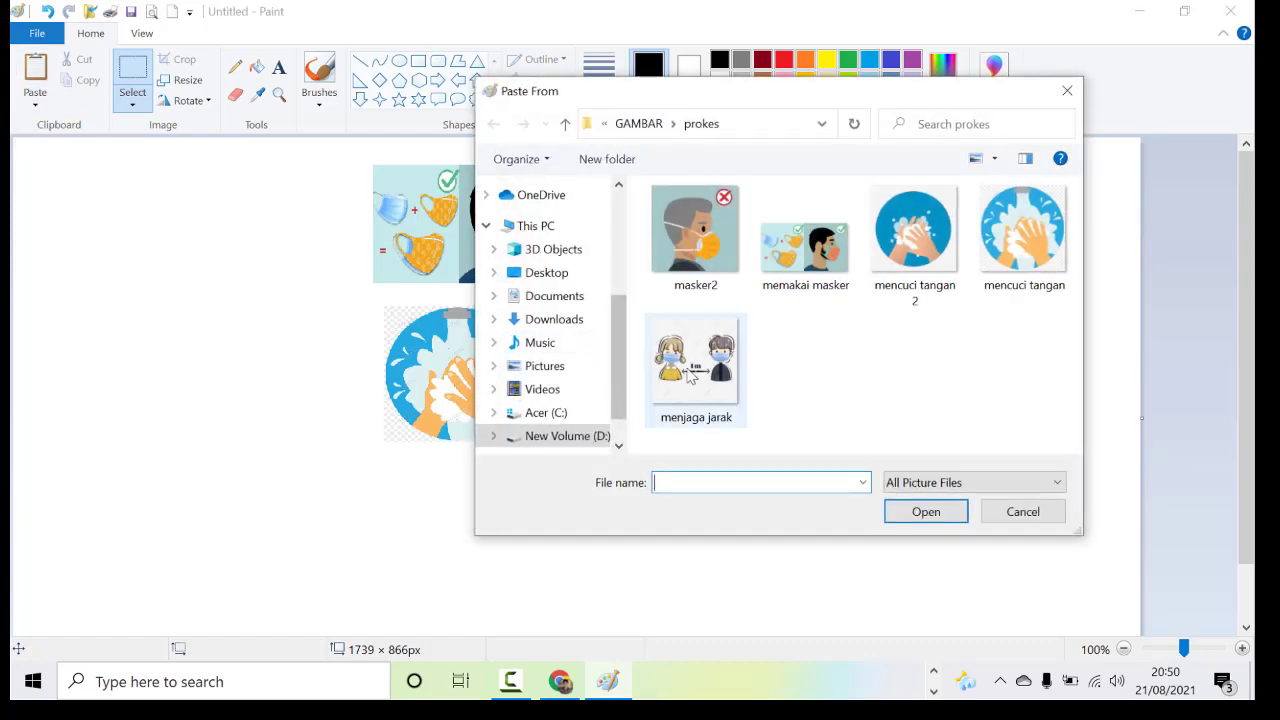
click(710, 378)
click(907, 516)
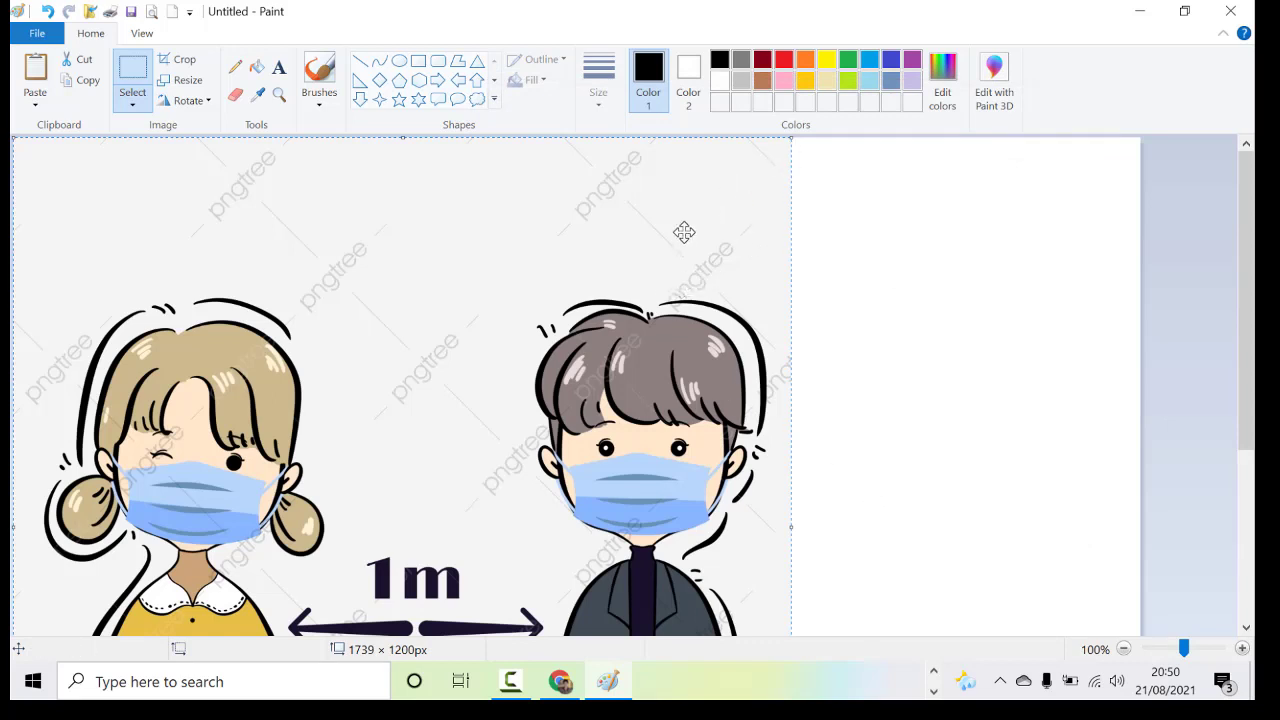
Shrink the social-distancing picture to about 202 × 226 px and place it below the hand-washing picture
drag(684, 232, 772, 282)
drag(682, 286, 731, 283)
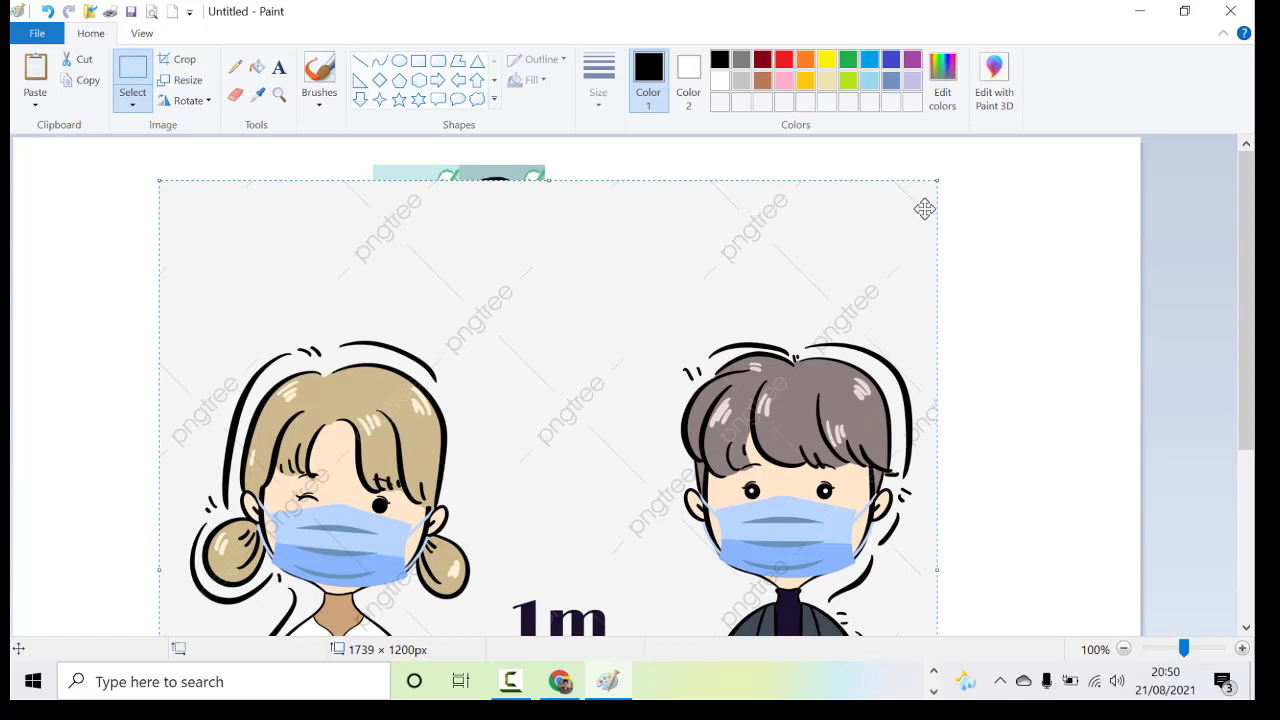
drag(932, 184, 647, 320)
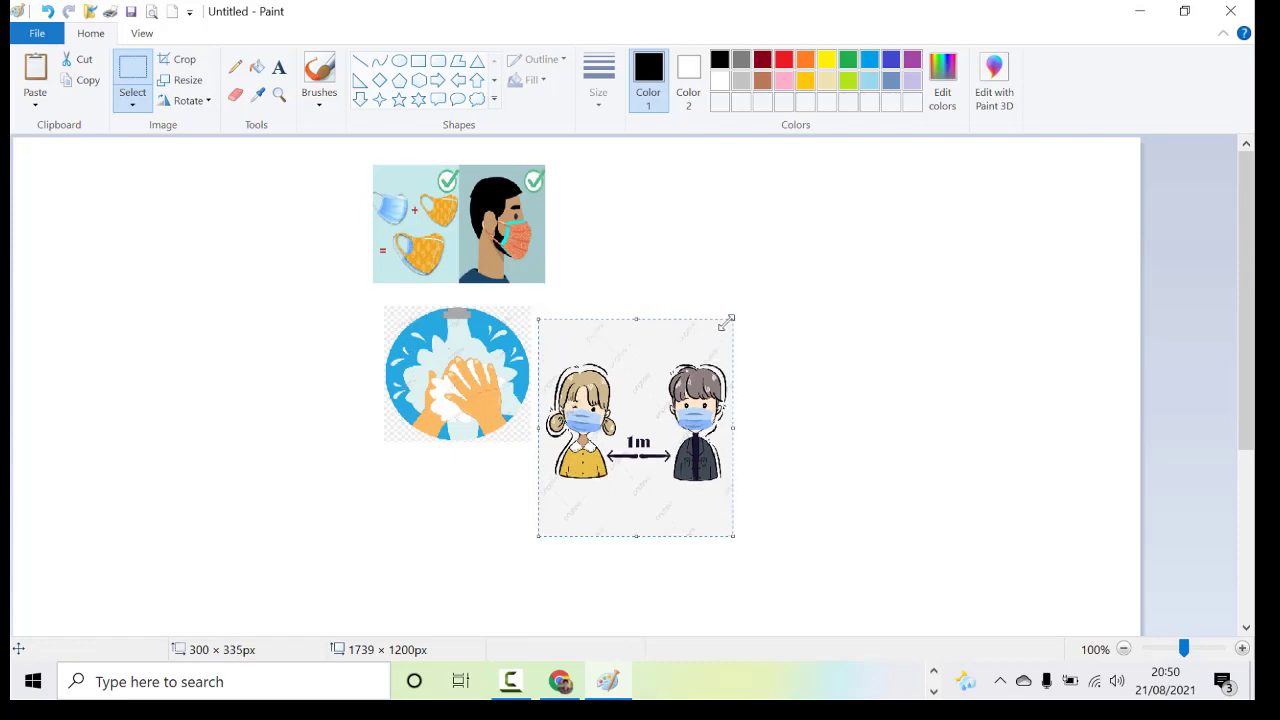
drag(727, 322, 670, 389)
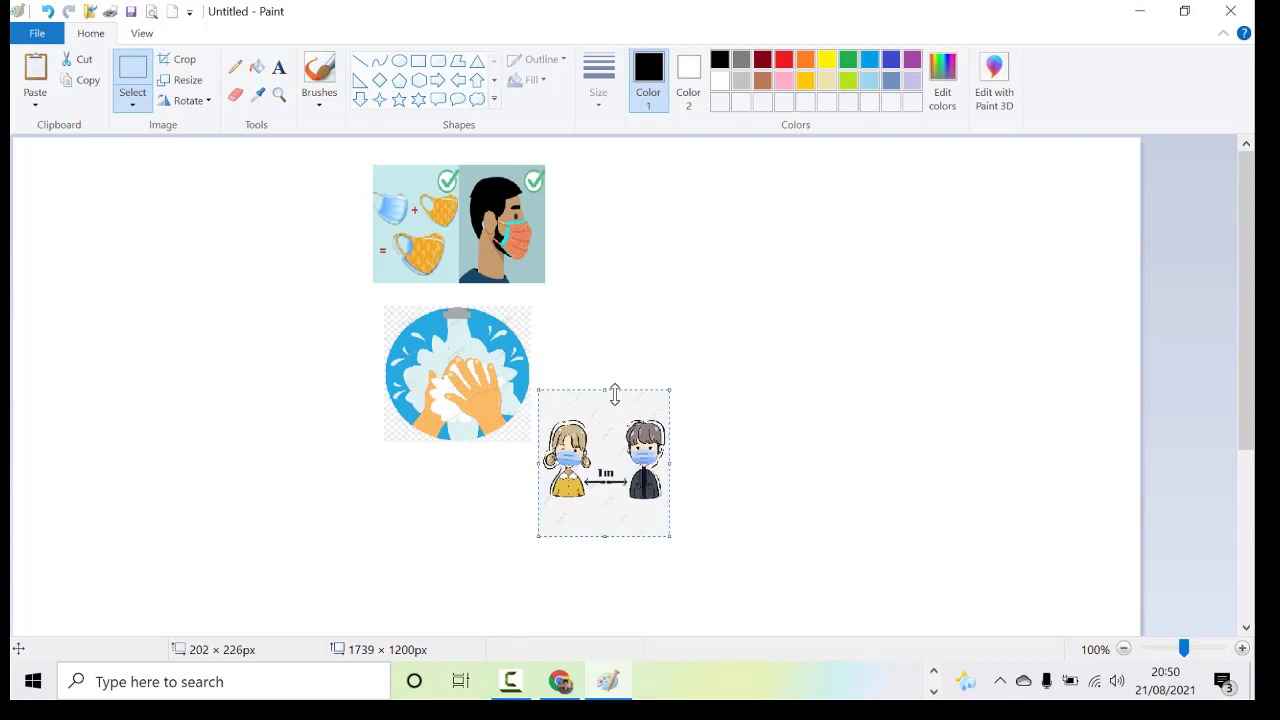
drag(622, 412, 467, 484)
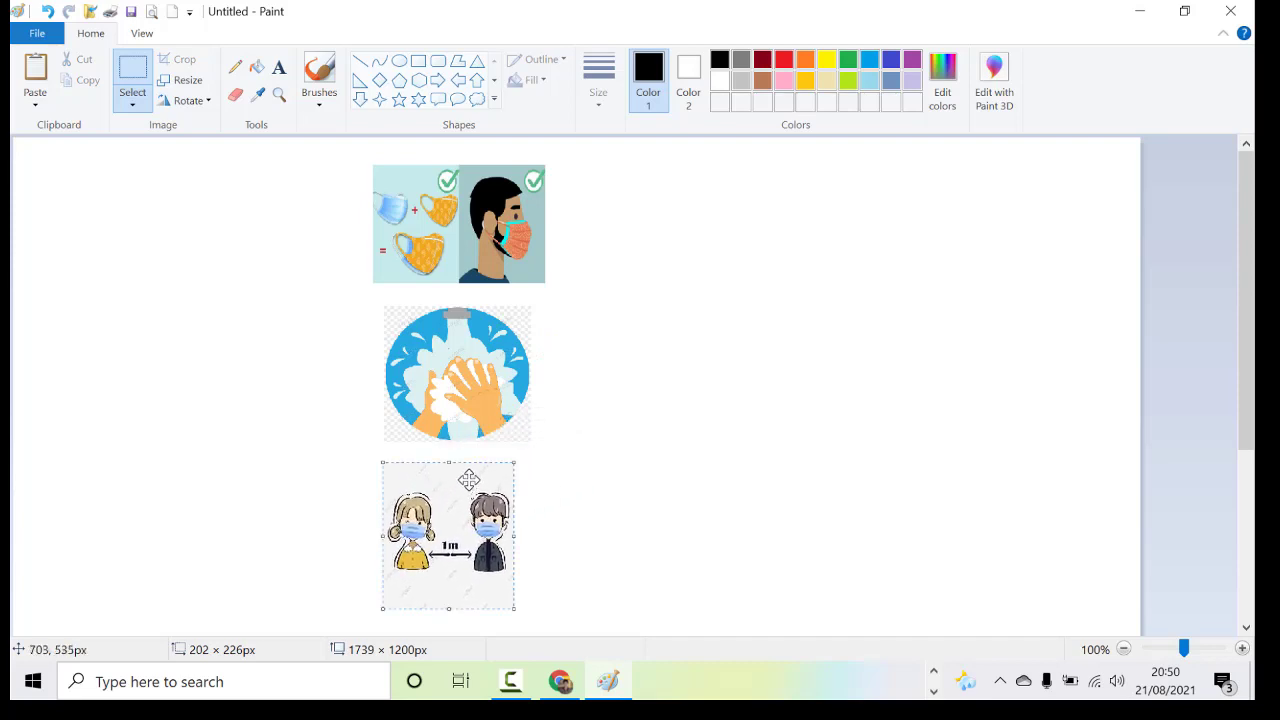
click(689, 434)
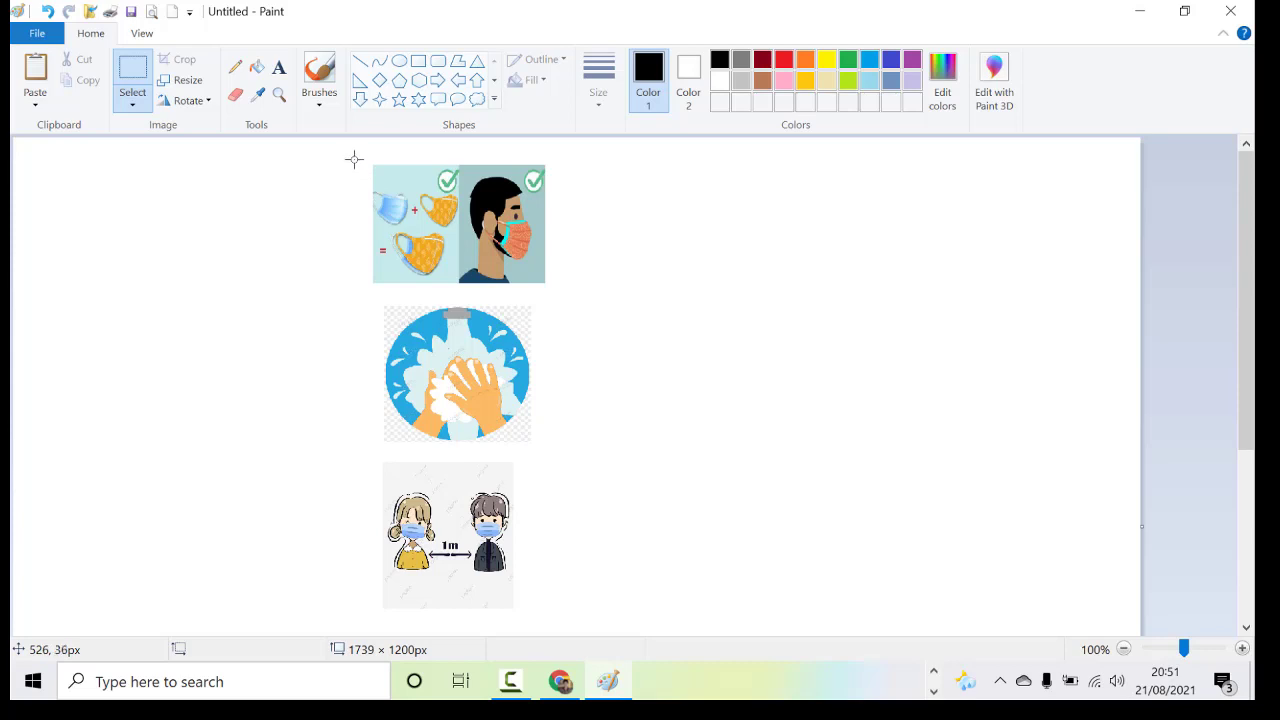
Select the column of three pictures together and move it to the left side of the canvas
drag(358, 160, 578, 568)
drag(540, 491, 226, 497)
click(398, 436)
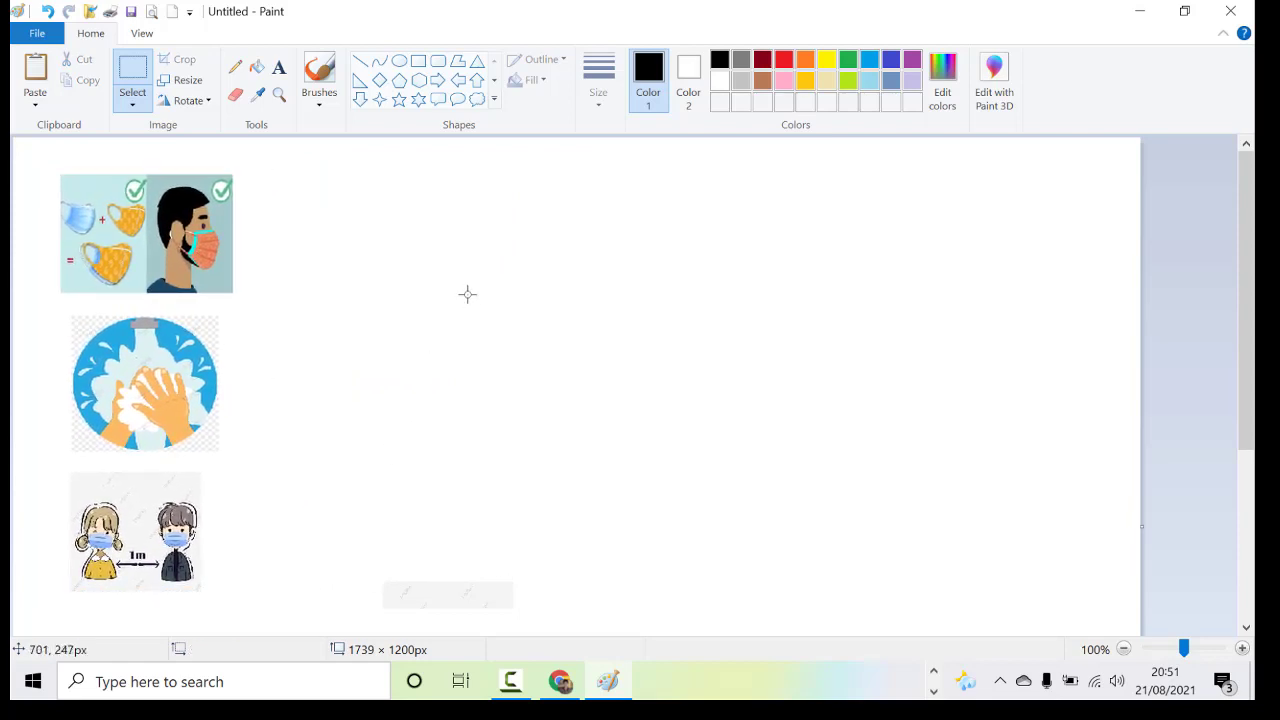
Draw a black rounded rectangle of about 960 × 651 px in the empty area beside the three pictures
click(438, 61)
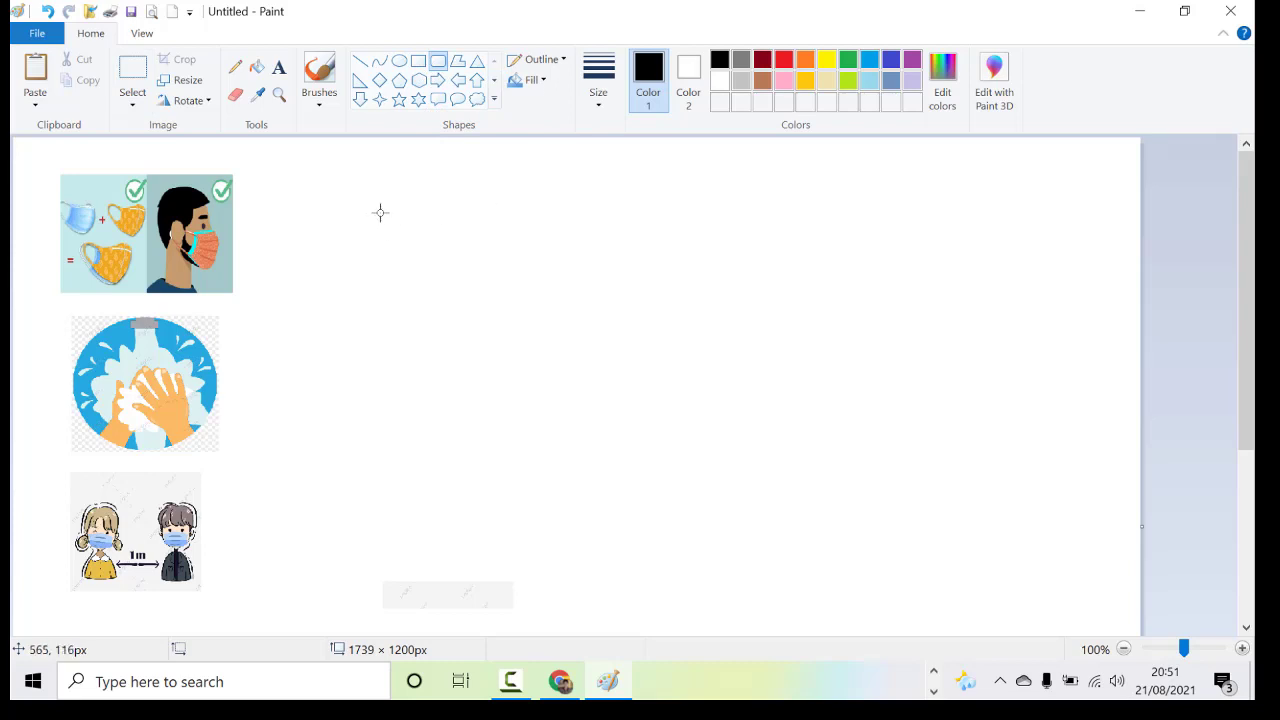
drag(381, 184, 1003, 605)
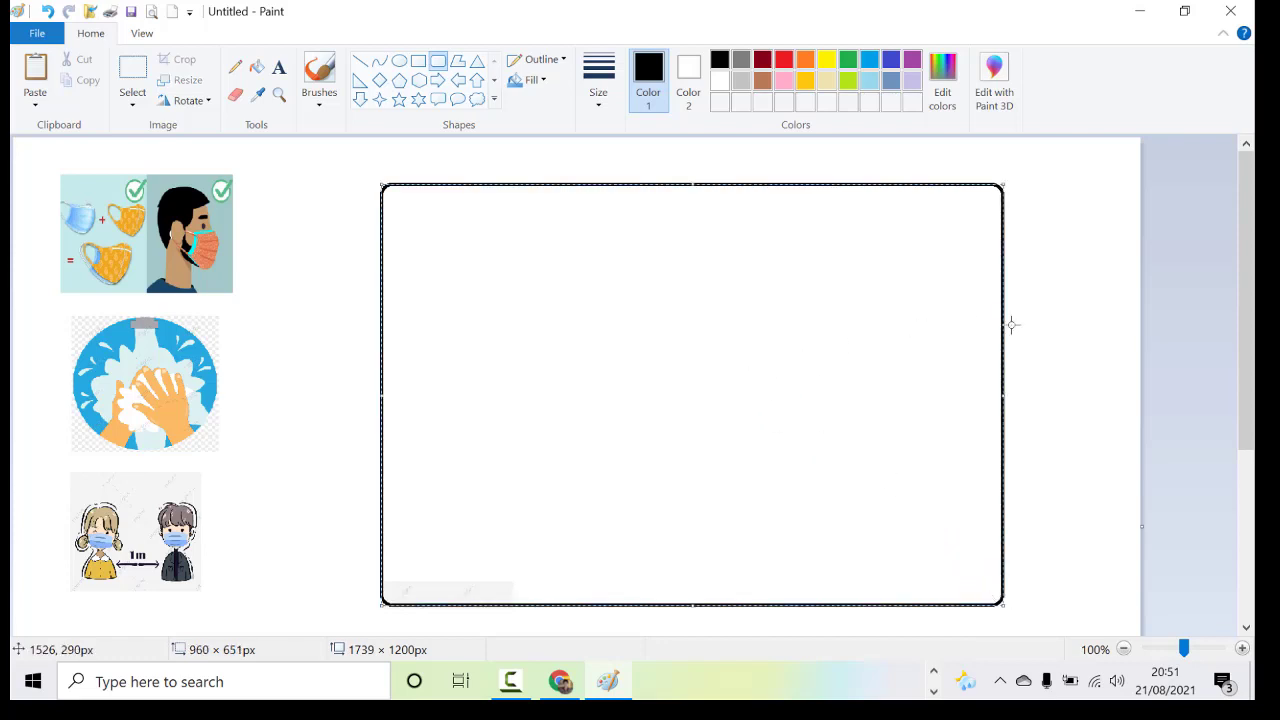
click(1047, 326)
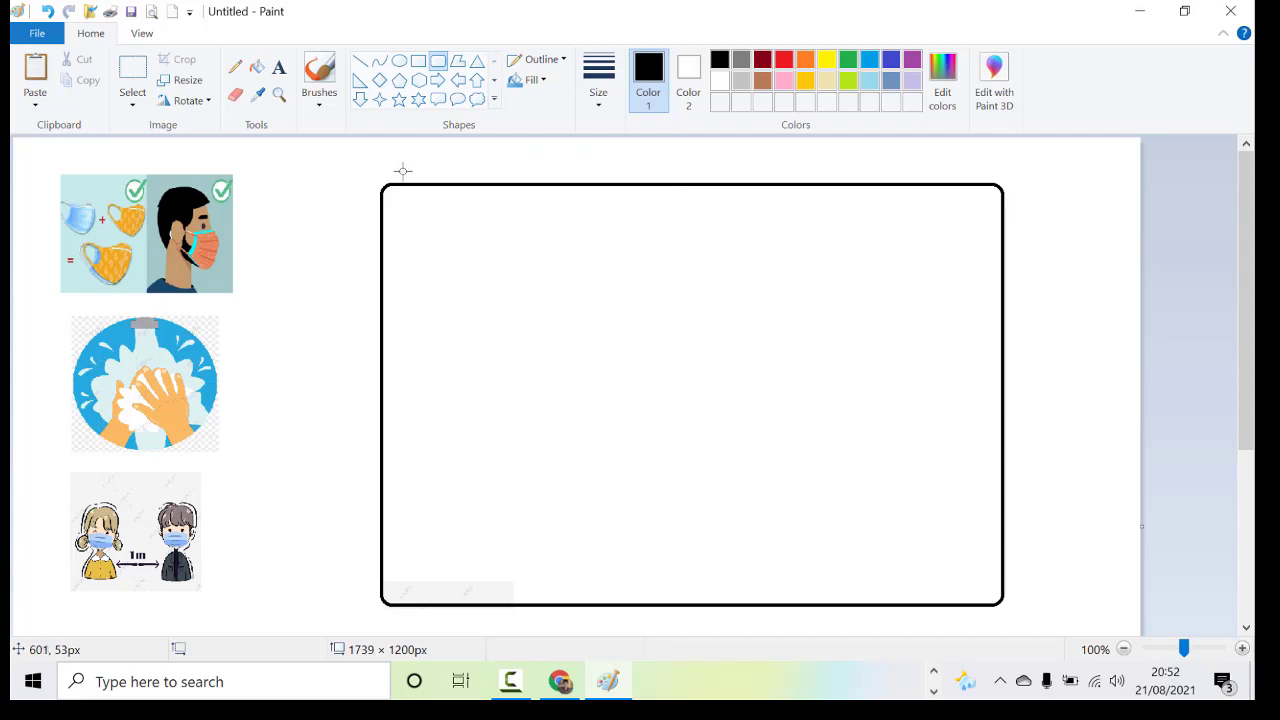
Draw a second, narrower and taller rounded rectangle of about 900 × 697 px overlapping the first one
drag(403, 165, 986, 620)
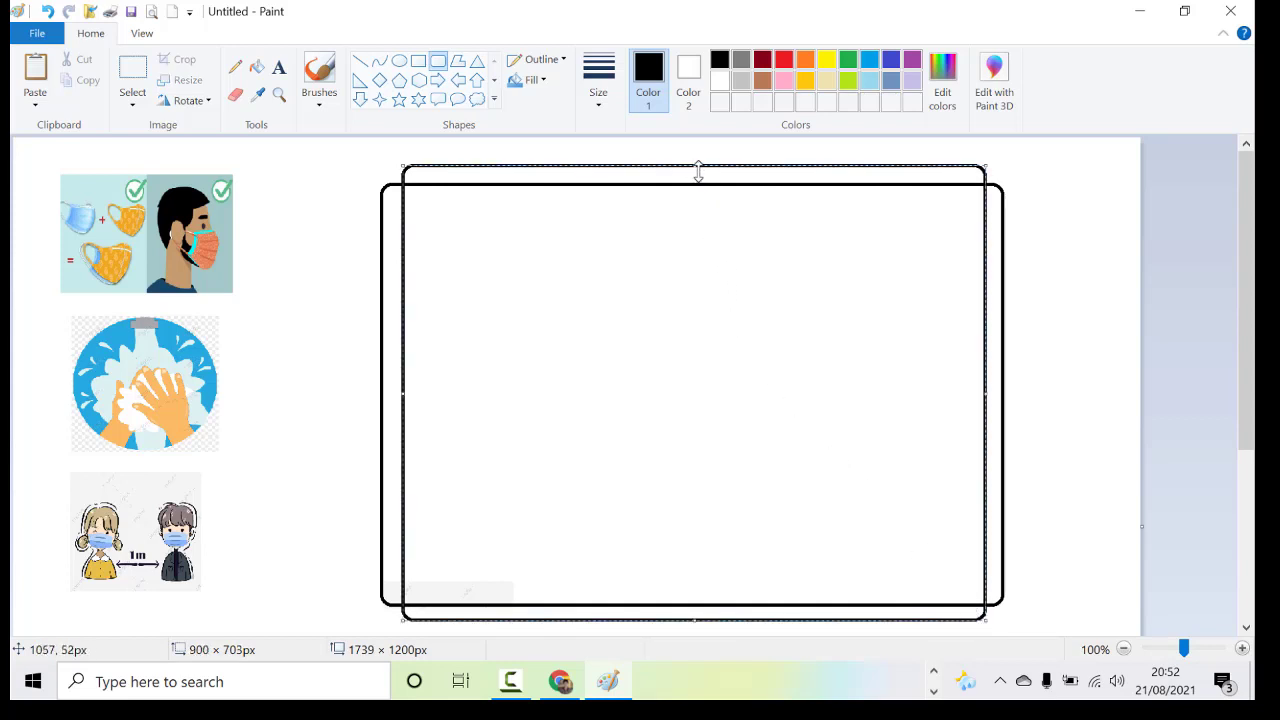
drag(697, 172, 702, 169)
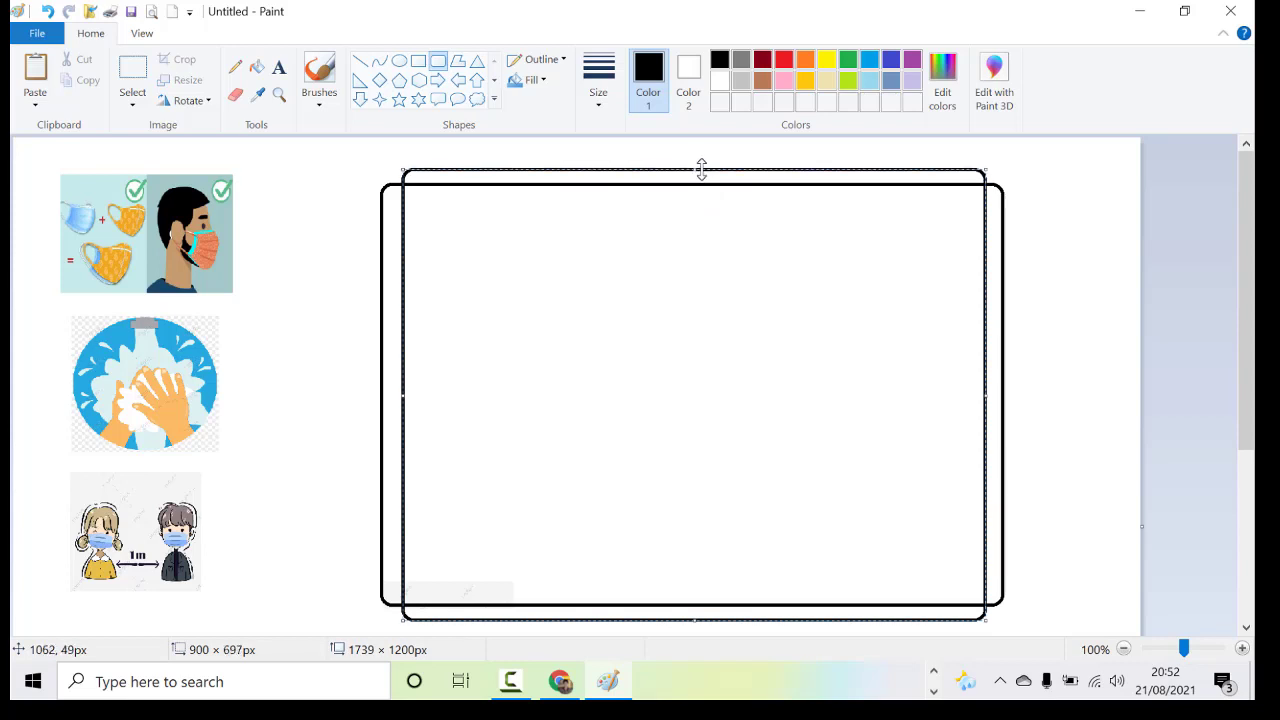
click(1040, 249)
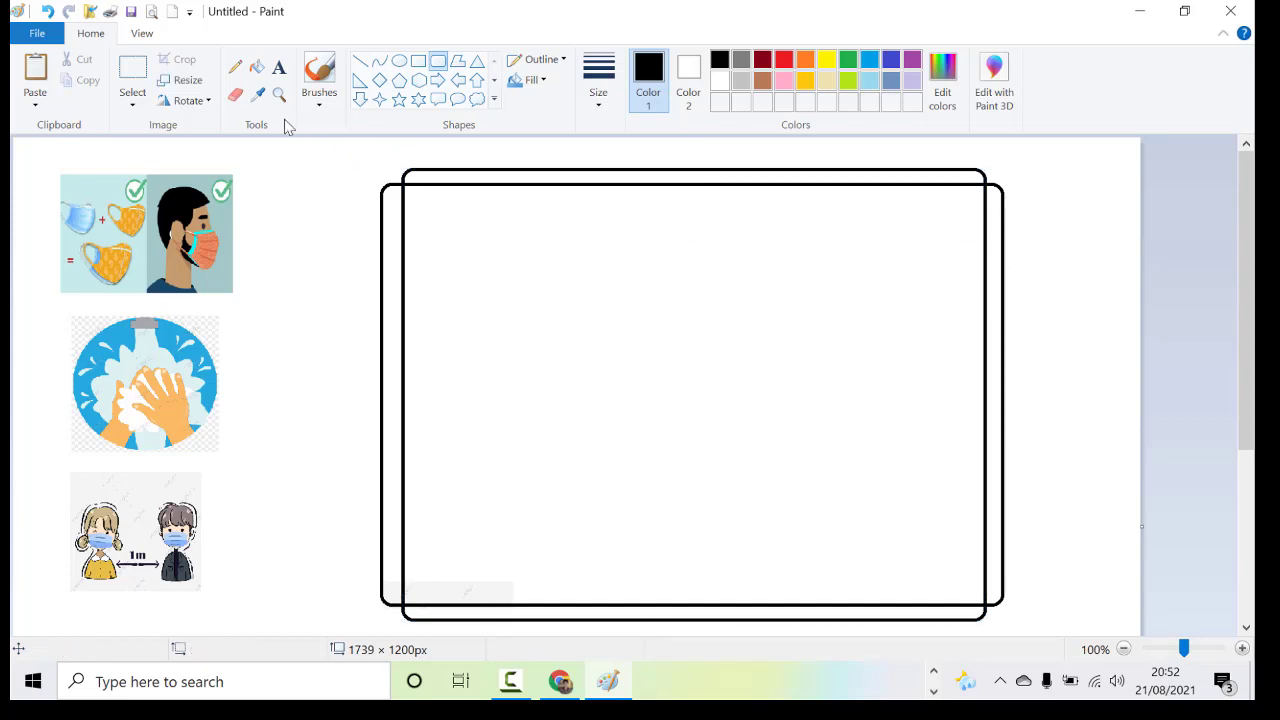
Fill the area shared by both rounded rectangles with turquoise, including the leftover grey strip in its lower corner
click(260, 70)
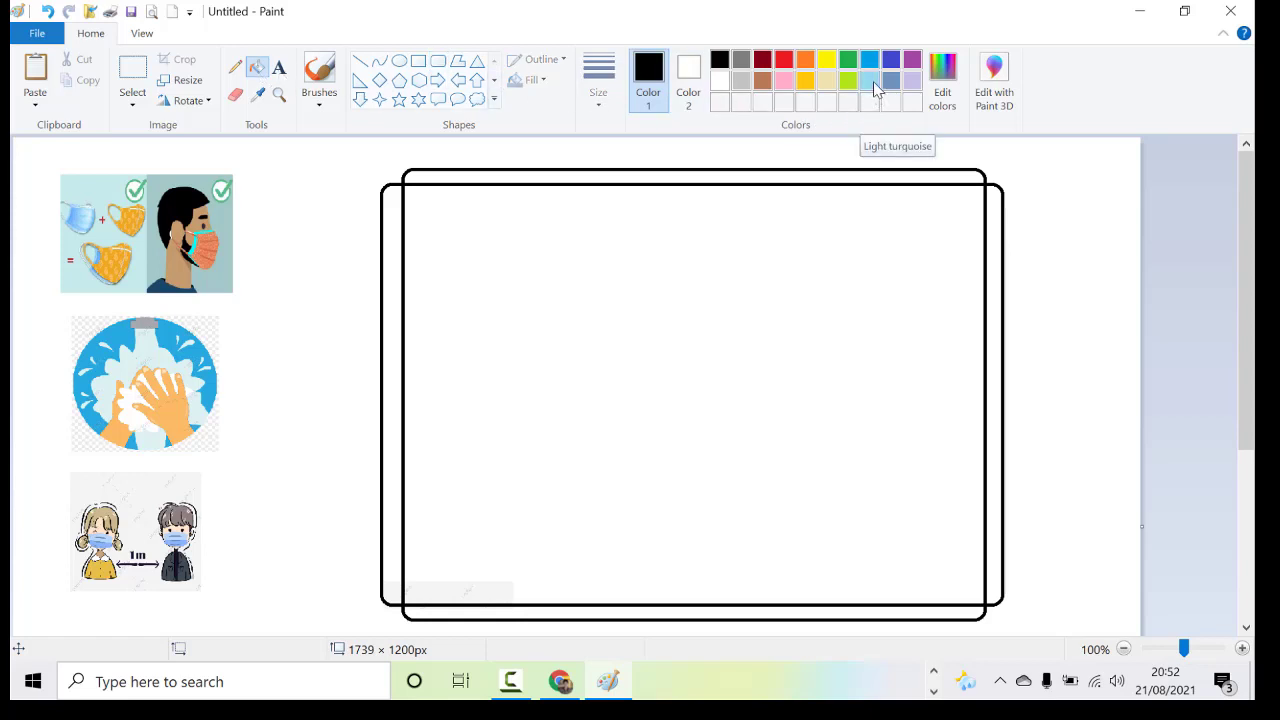
click(873, 85)
click(870, 61)
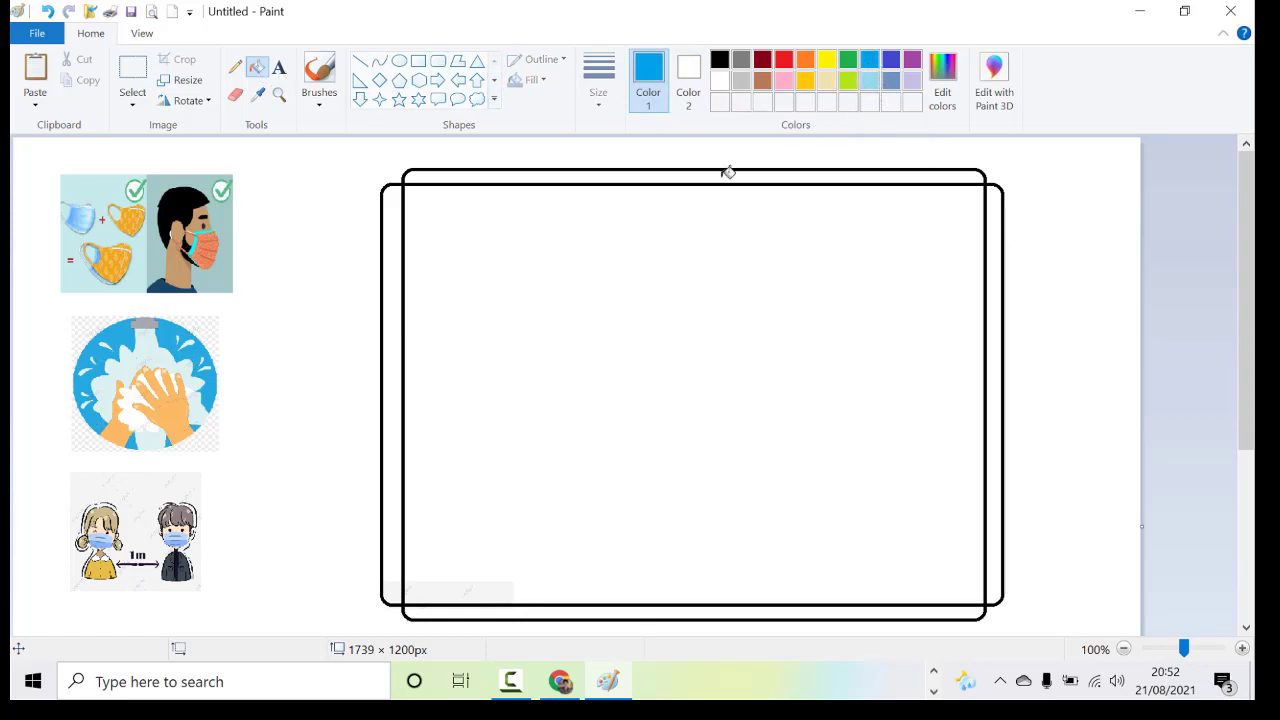
click(657, 215)
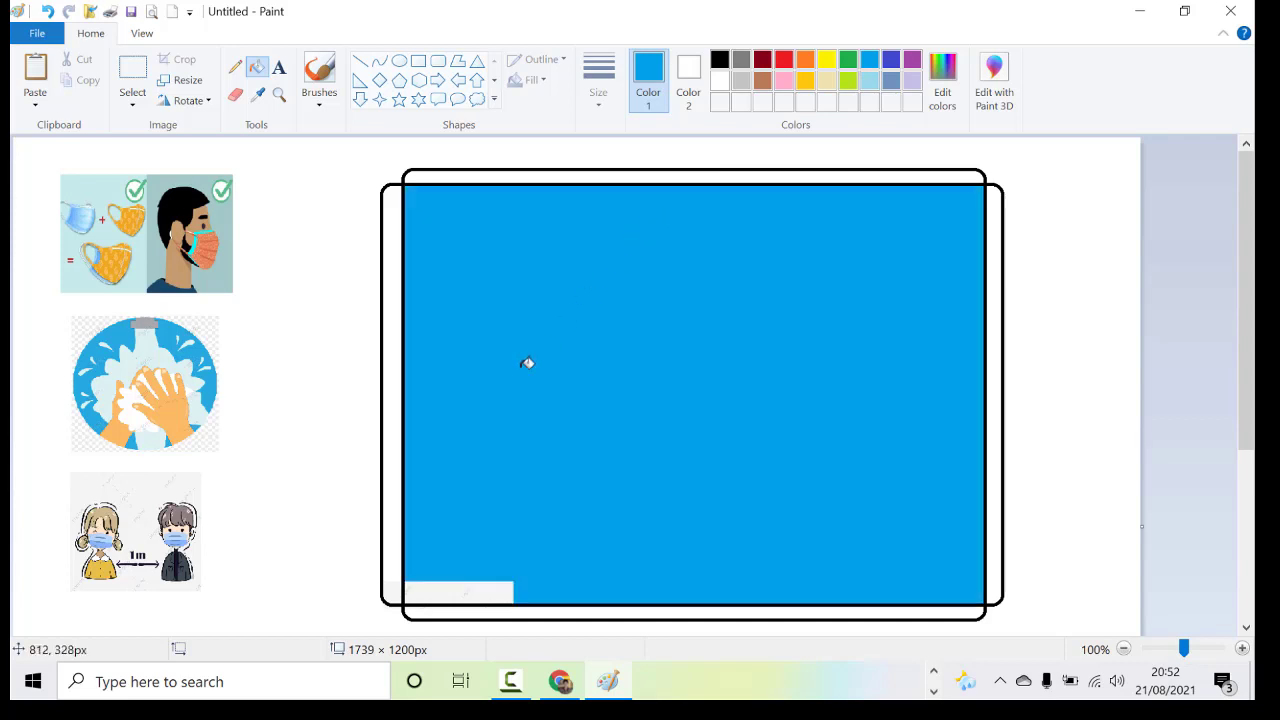
click(469, 584)
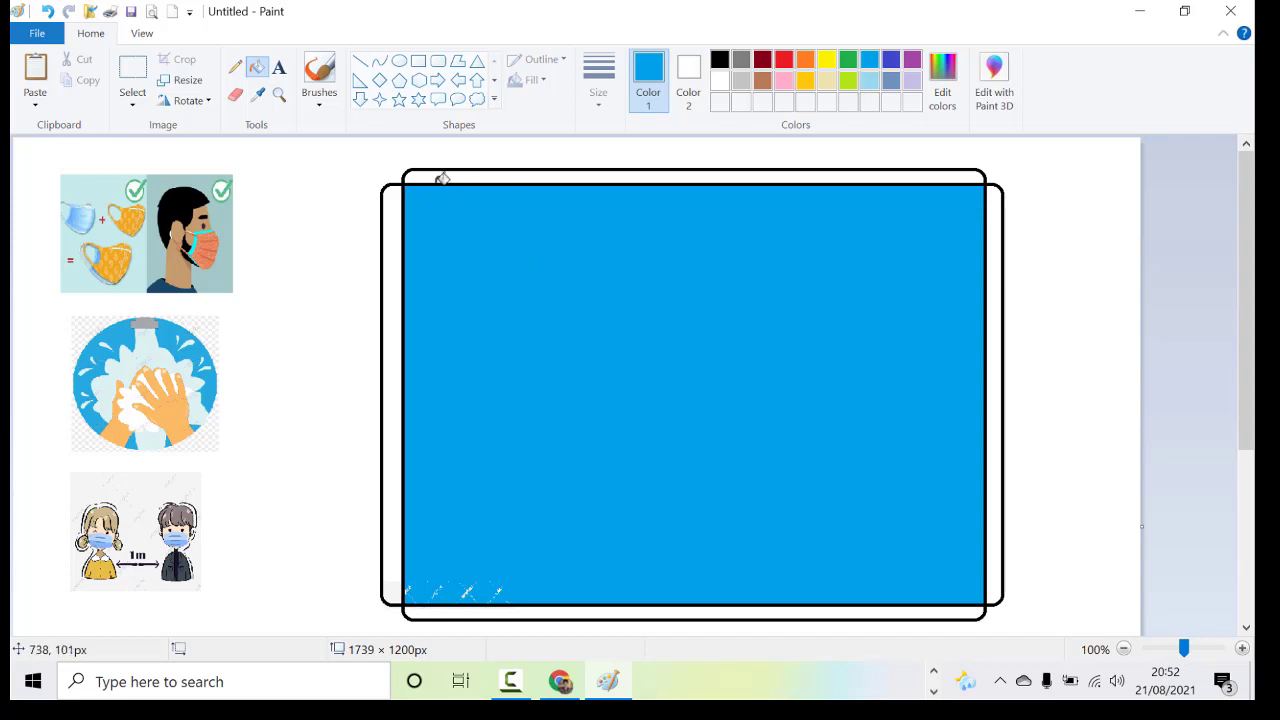
Start a text box across the top of the turquoise area with font size 22 and white text
click(280, 70)
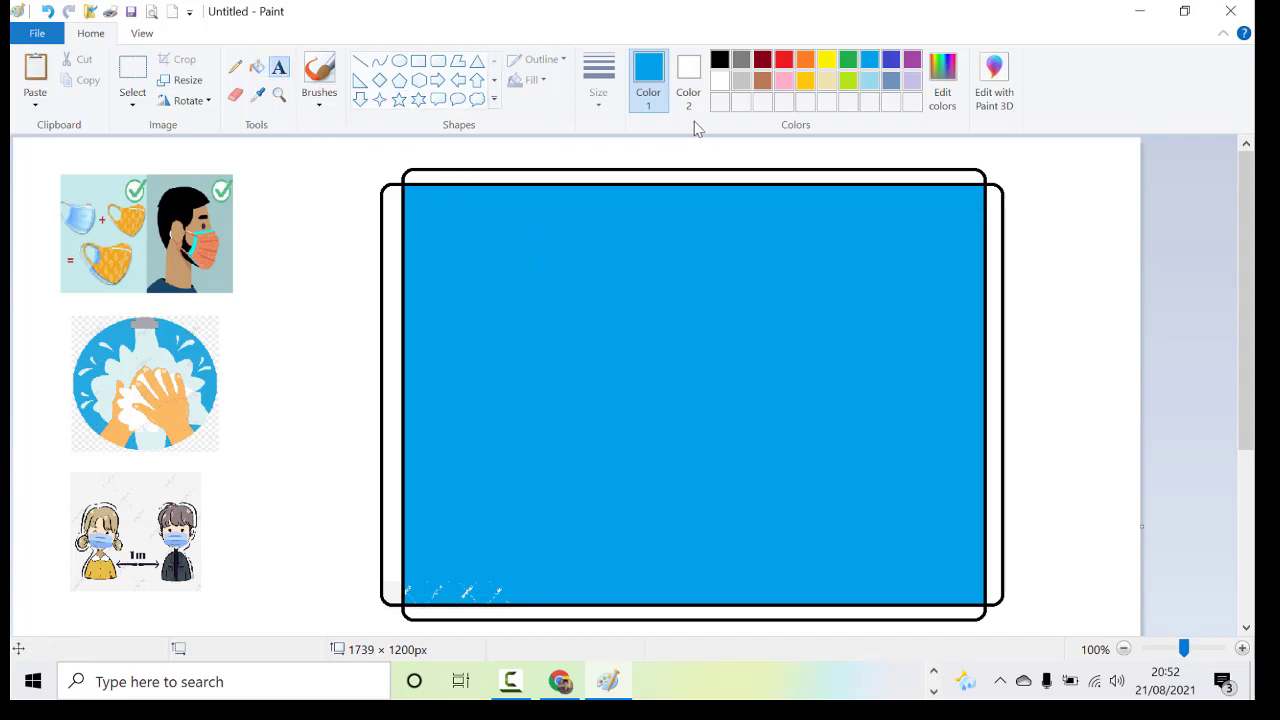
click(700, 88)
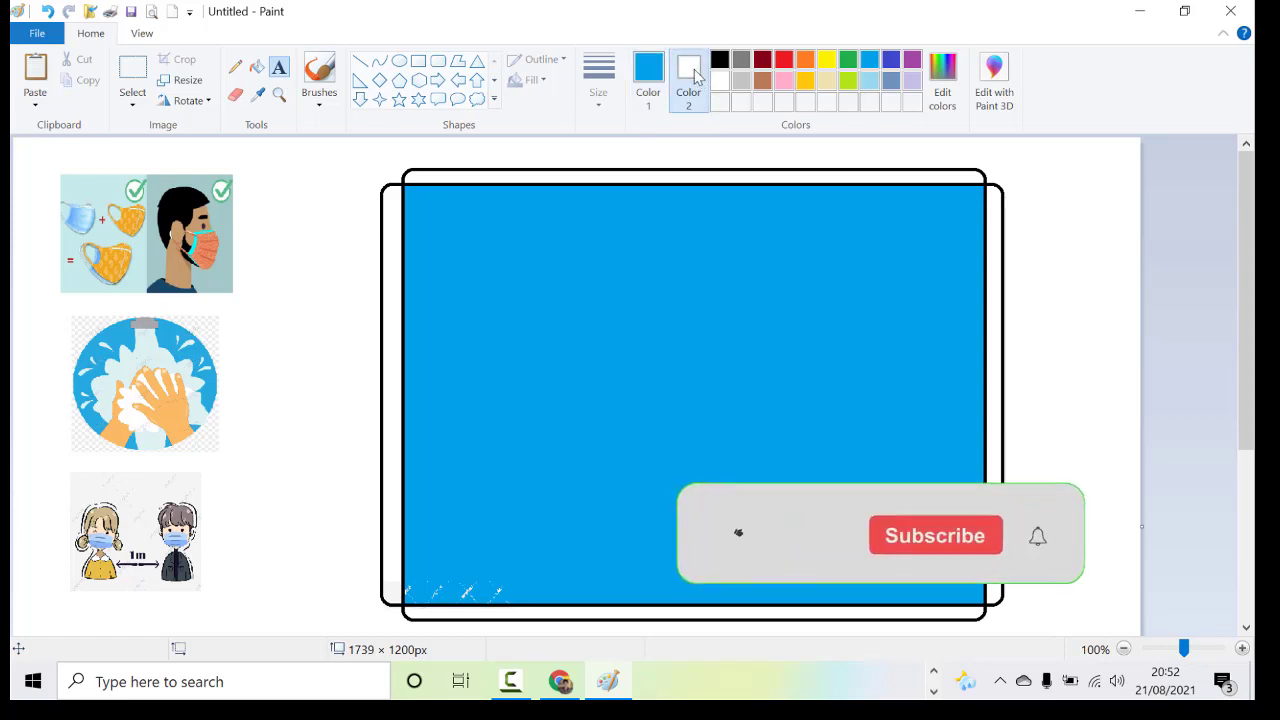
click(465, 222)
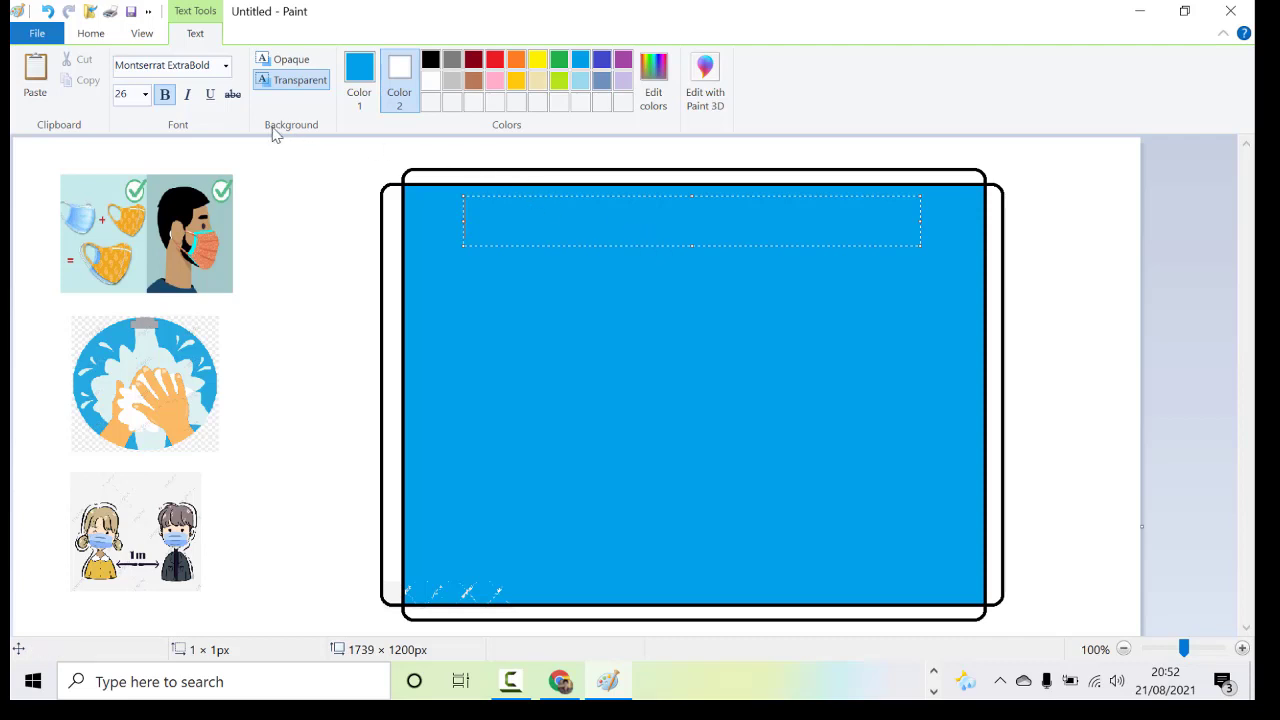
click(145, 94)
click(361, 84)
click(432, 81)
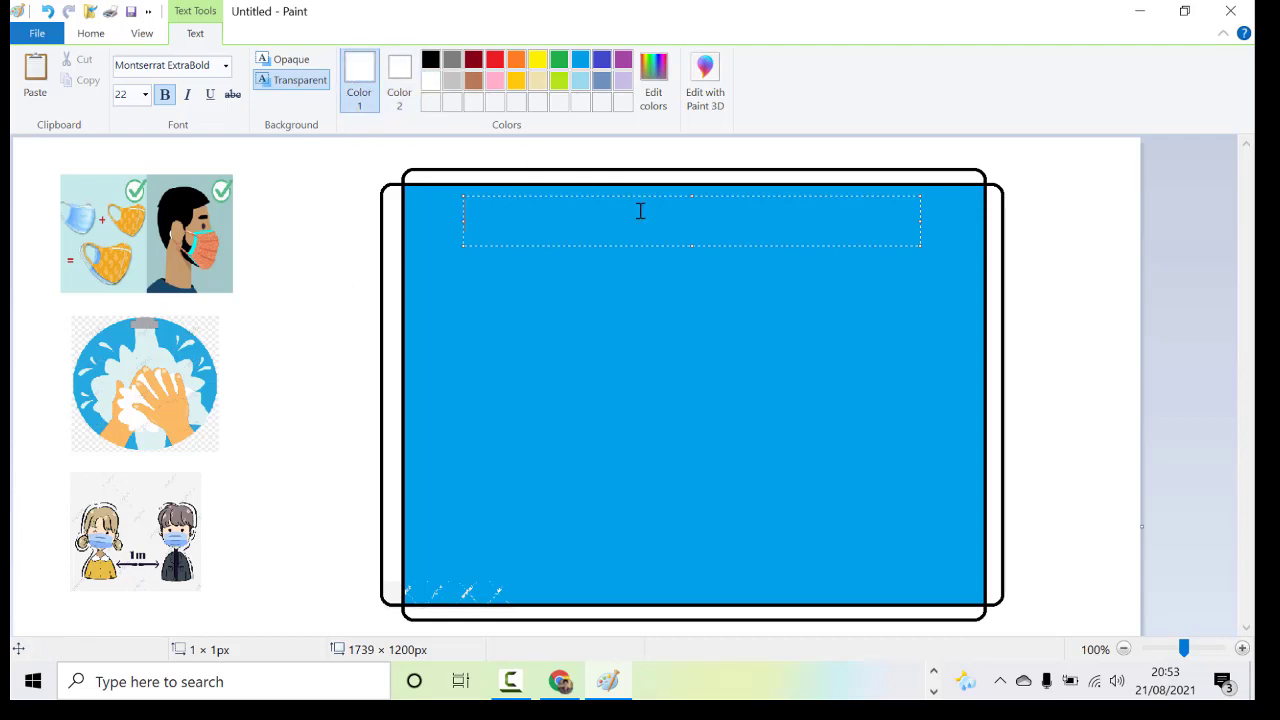
Enter the title "PROTOKOL KESEHATAN" in capitals and centre it at the top of the turquoise area
text(pro)
key(BackSpace)
key(BackSpace)
key(BackSpace)
key(Caps_Lock)
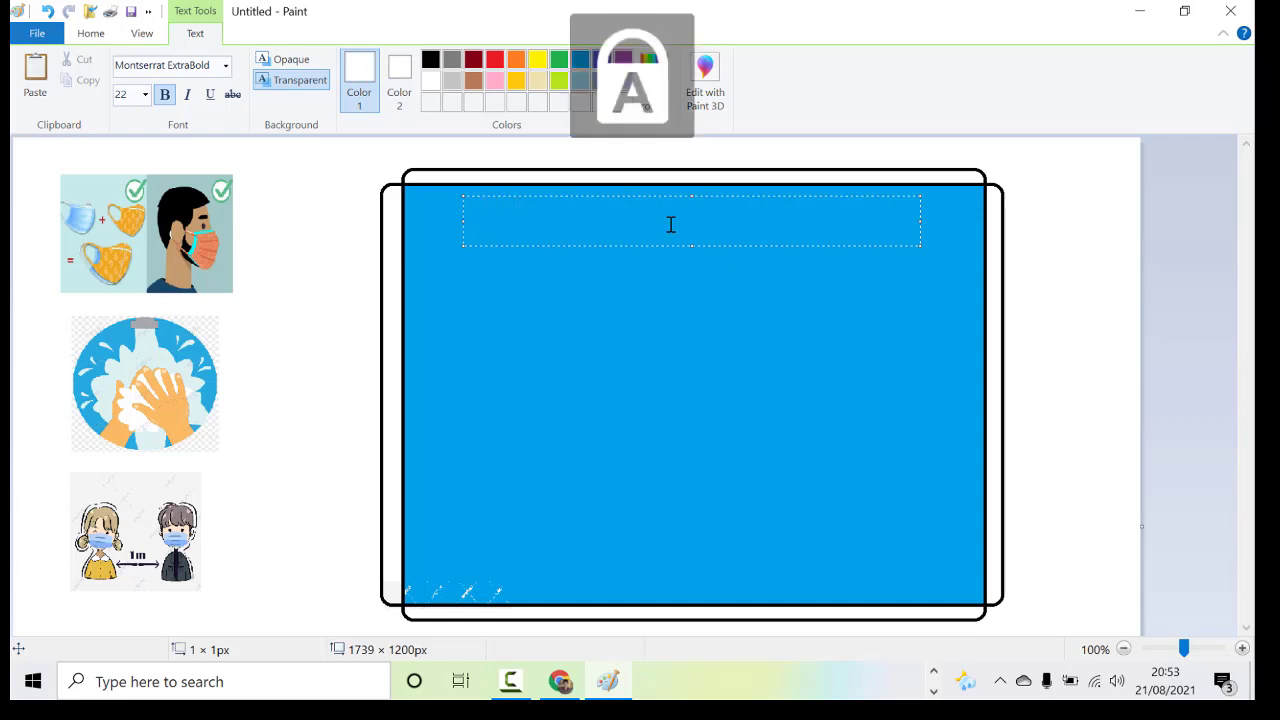
text(PROTOK)
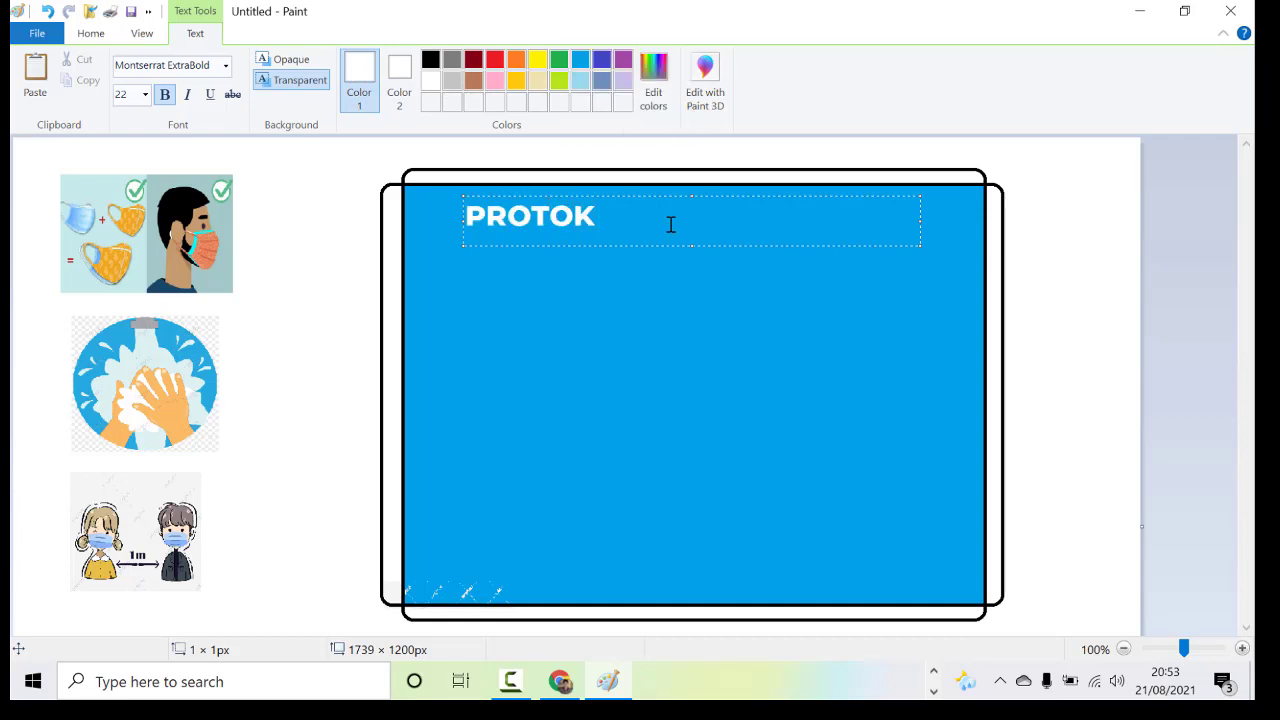
text(OL KESEHATAN)
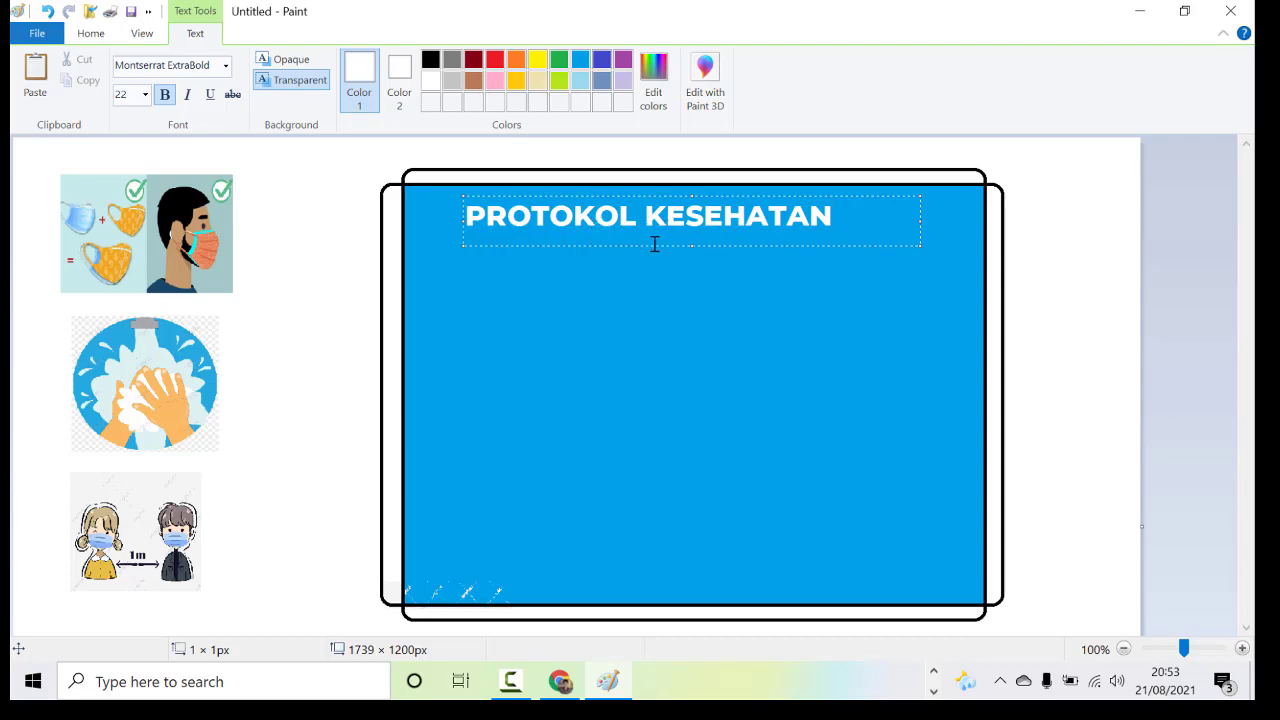
drag(651, 246, 688, 241)
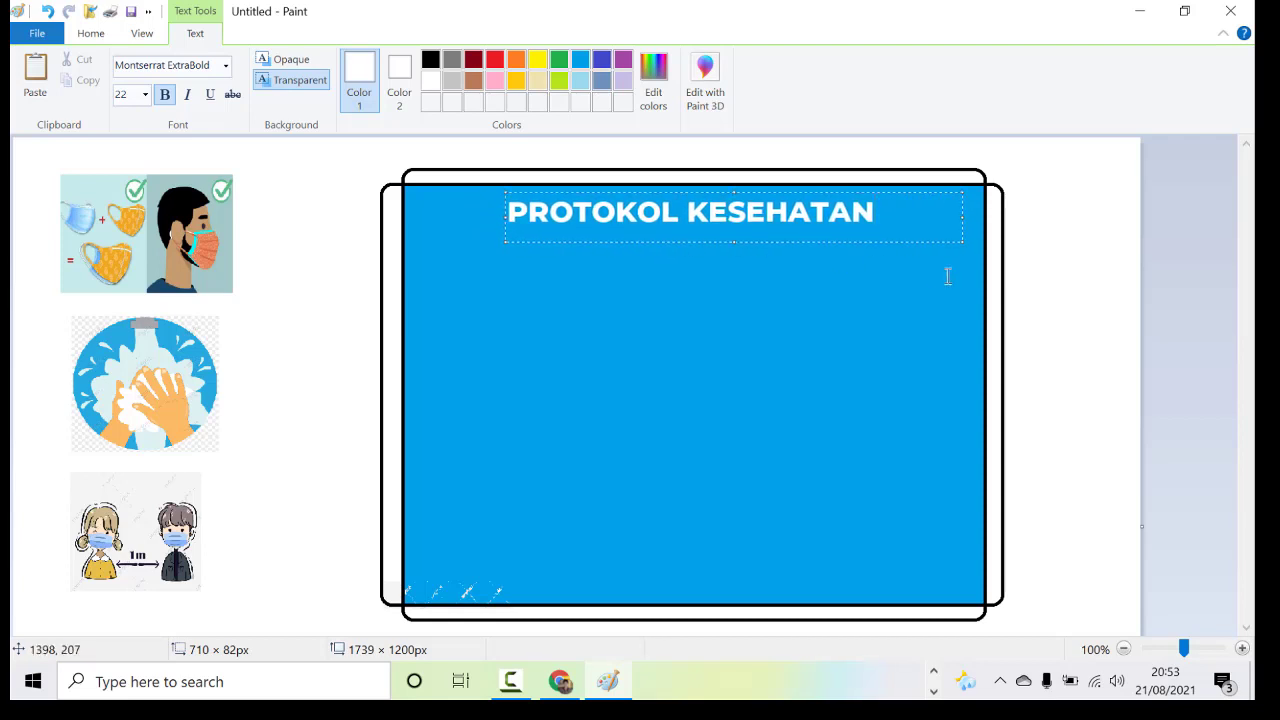
click(1063, 312)
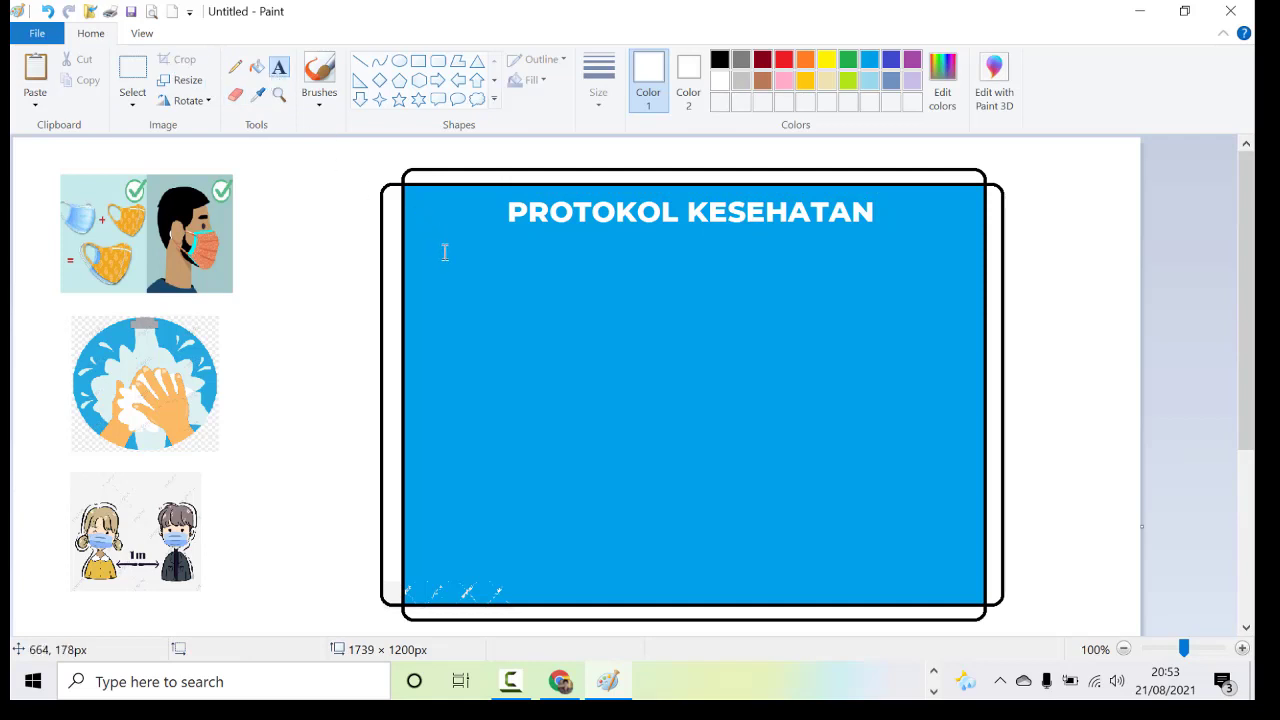
Start another text box of about 525 × 71 px below the title
drag(446, 246, 789, 291)
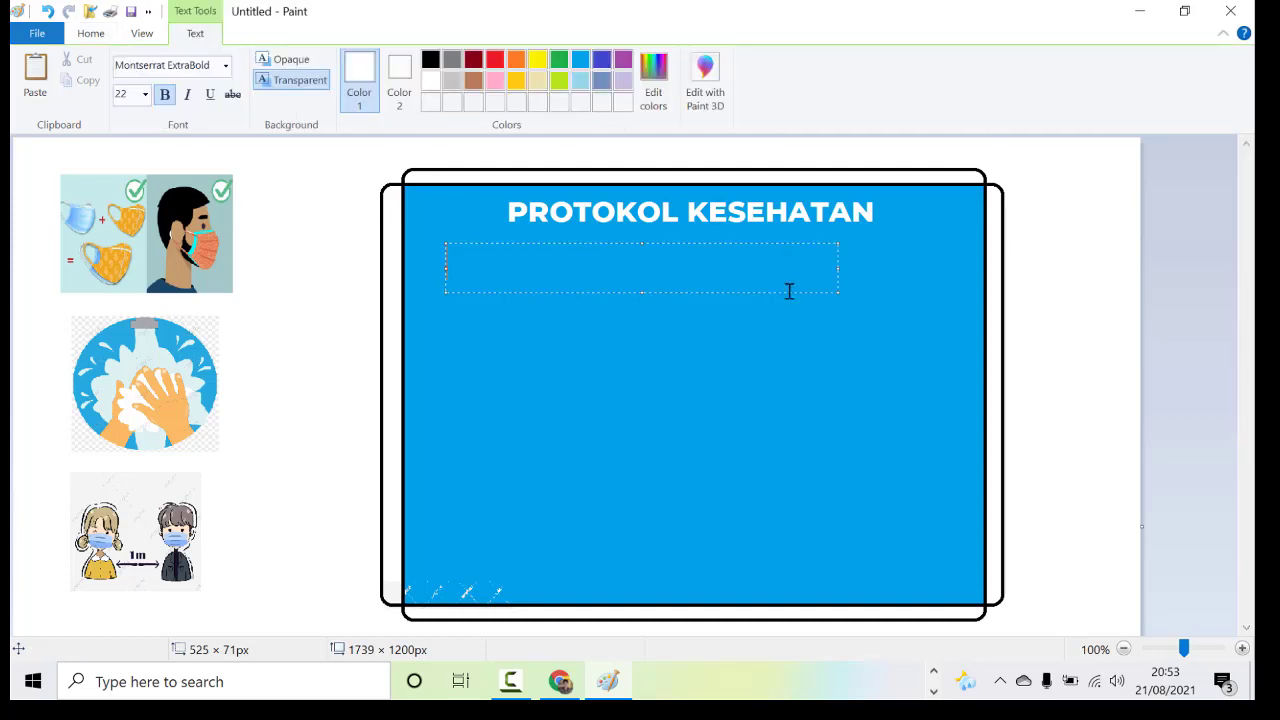